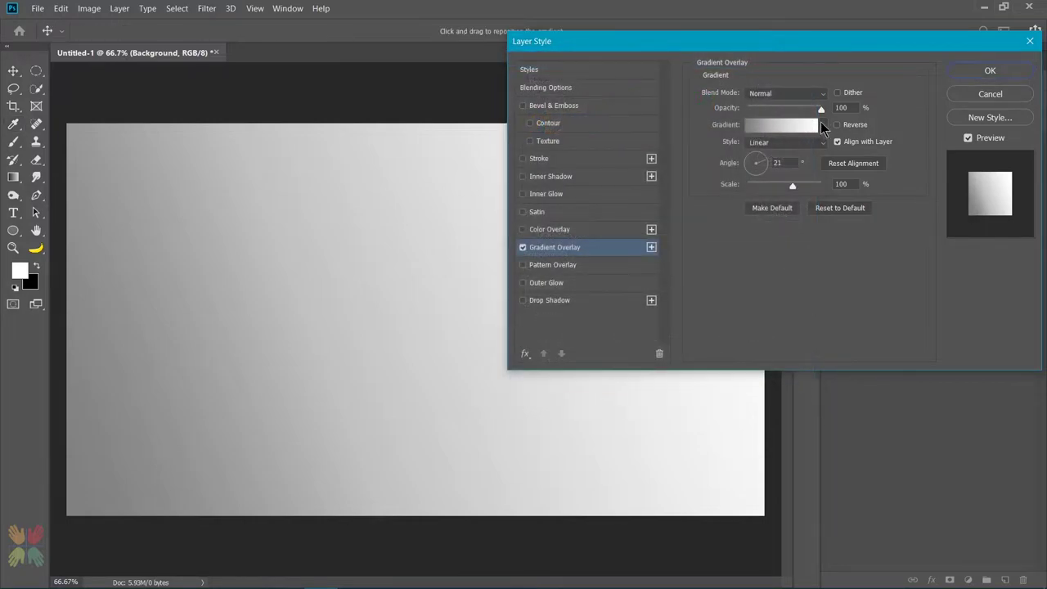
Set the Background layer's gradient overlay angle to 90°, apply the style and collapse the layer's effects list.
{"action": "left_click", "coordinate": [761, 164]}
{"action": "type", "text": "90"}
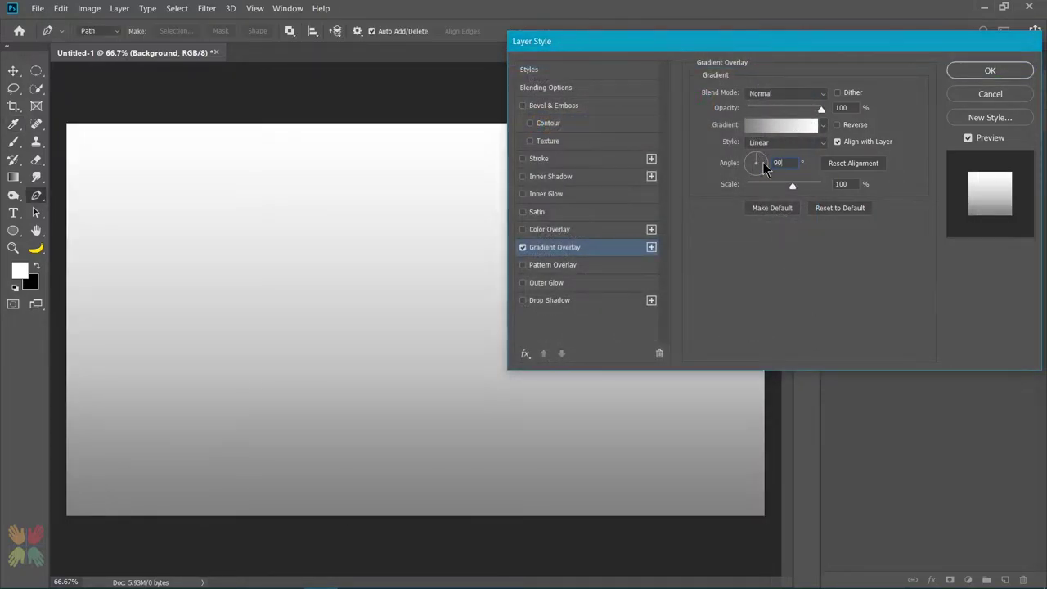
{"action": "key", "text": "Return"}
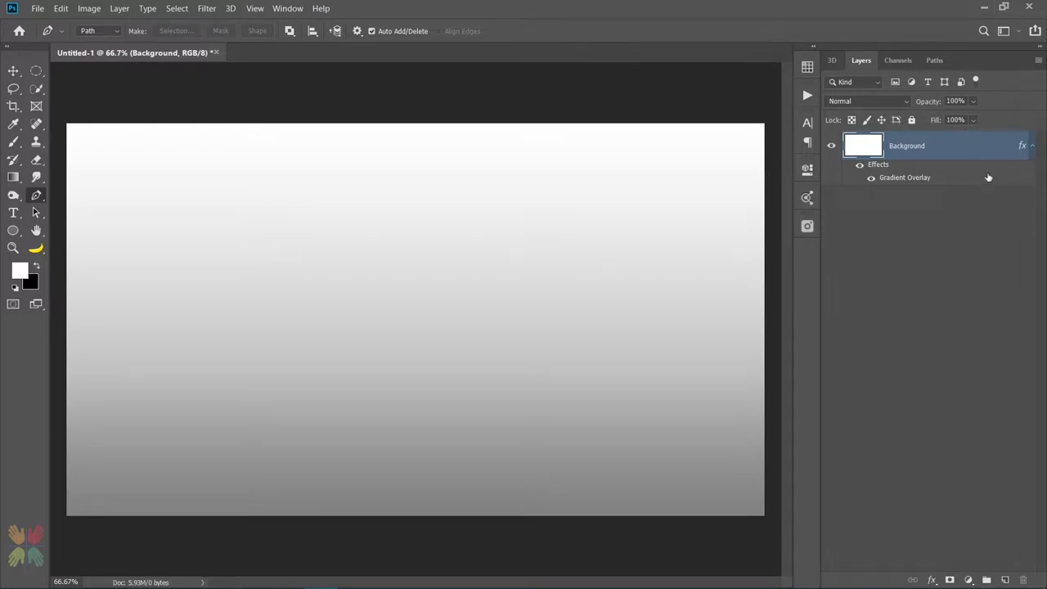
{"action": "left_click", "coordinate": [1032, 148]}
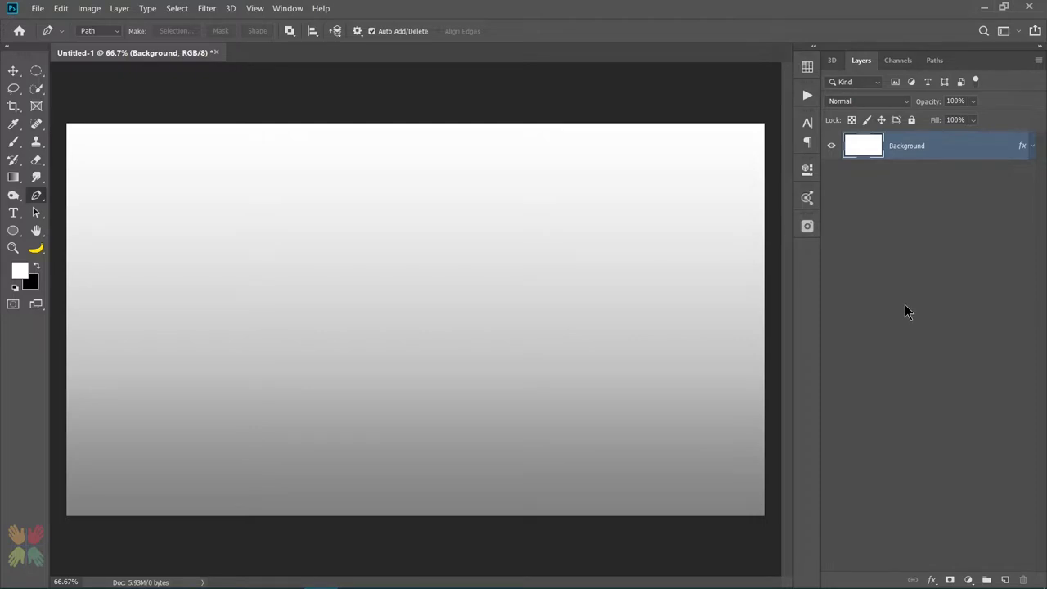
Create a new layer above the Background and name it Eggshell.
{"action": "left_click", "coordinate": [1006, 579]}
{"action": "double_click", "coordinate": [900, 147]}
{"action": "type", "text": "Eqgshell"}
{"action": "key", "text": "Return"}
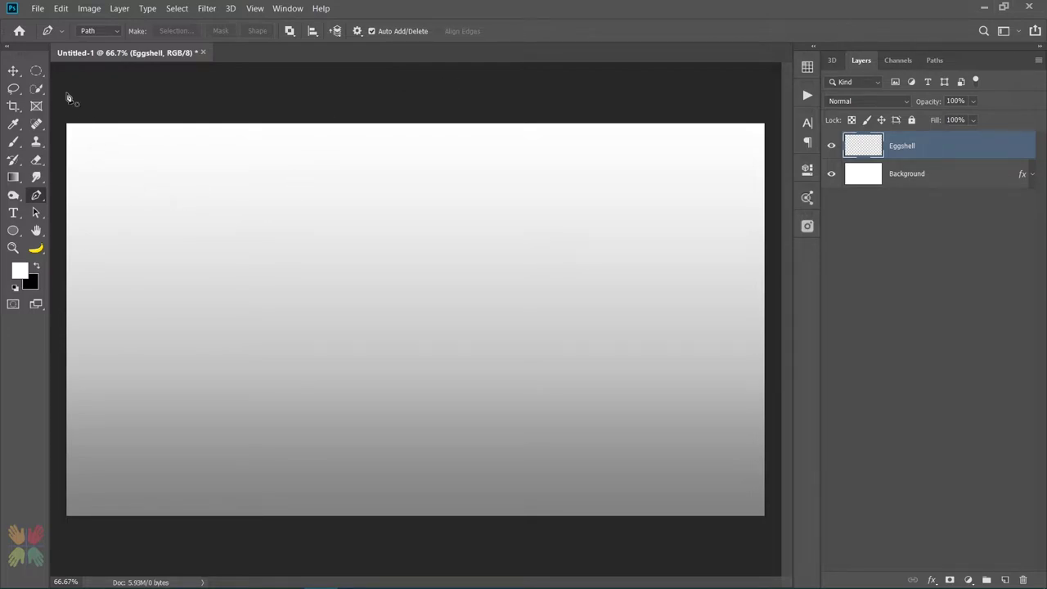
Make a wide elliptical selection near the canvas centre, fill it with white on the Eggshell layer and deselect.
{"action": "left_click", "coordinate": [36, 72]}
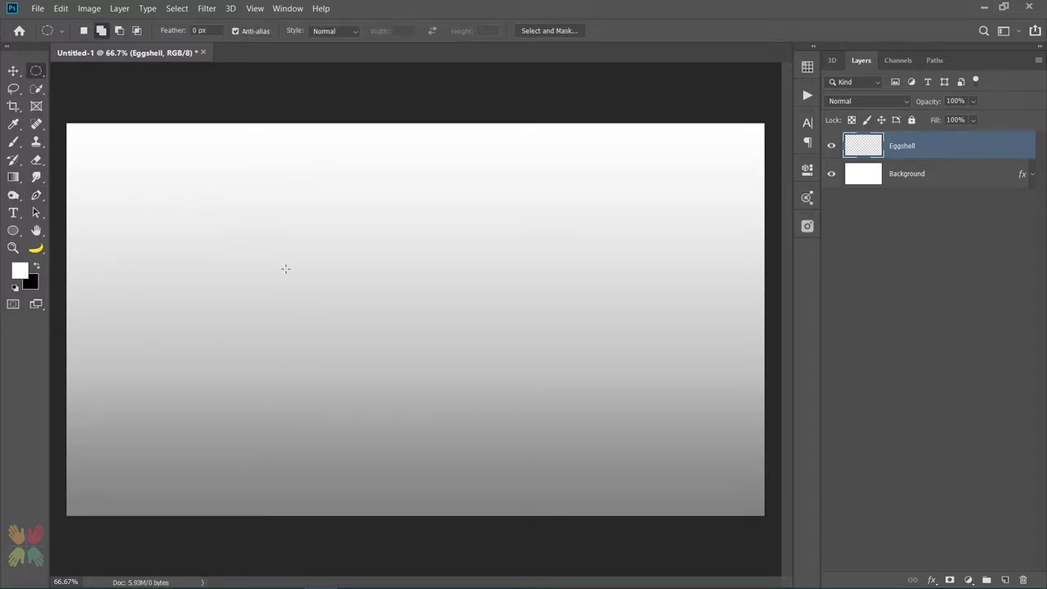
{"action": "left_click_drag", "start_coordinate": [249, 237], "coordinate": [514, 403]}
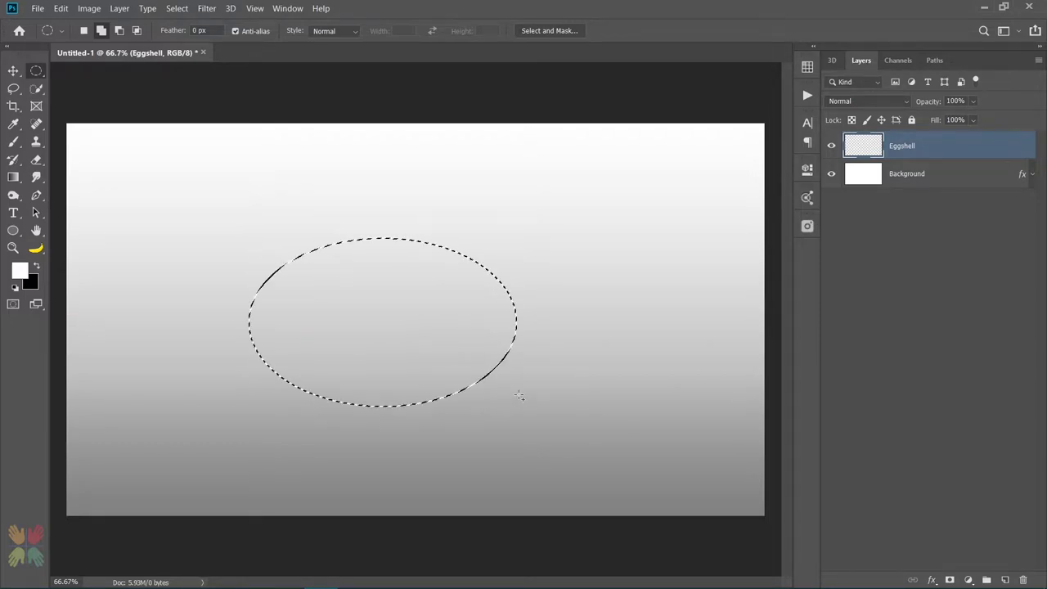
{"action": "key", "text": "alt+BackSpace"}
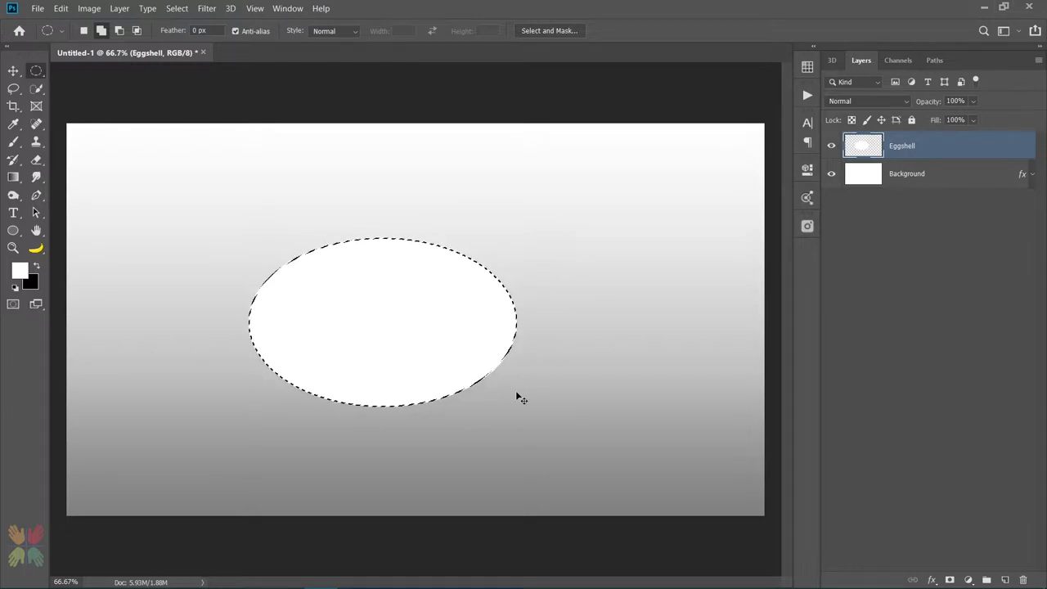
{"action": "key", "text": "ctrl+d"}
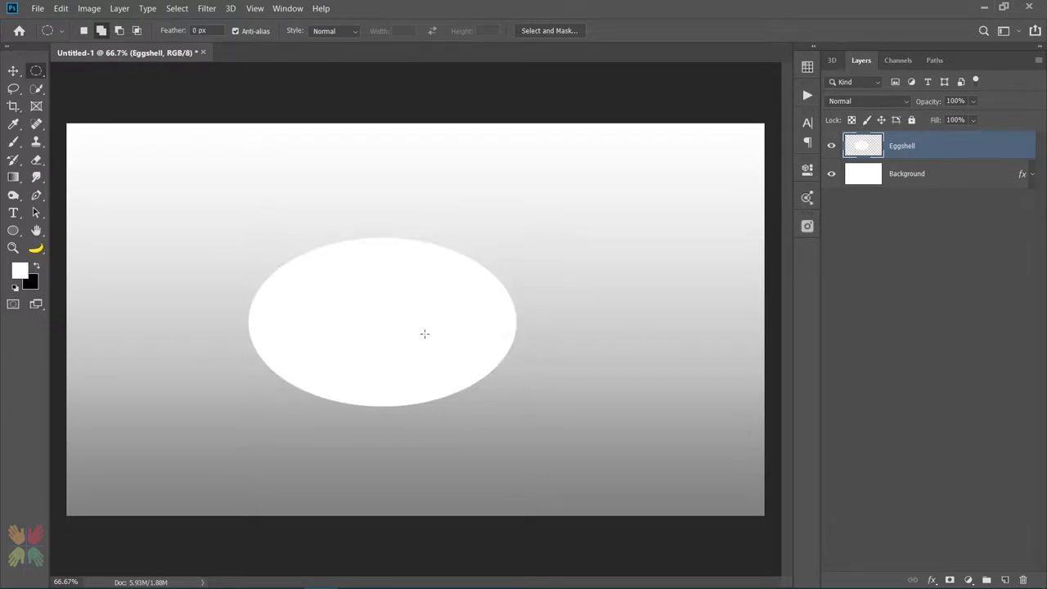
Transform the white ellipse: rotate it about -24.6° and distort its corners into a steeper, tilted egg shape.
{"action": "key", "text": "ctrl+t"}
{"action": "left_click_drag", "start_coordinate": [535, 232], "coordinate": [505, 133]}
{"action": "left_click_drag", "start_coordinate": [390, 337], "coordinate": [418, 334]}
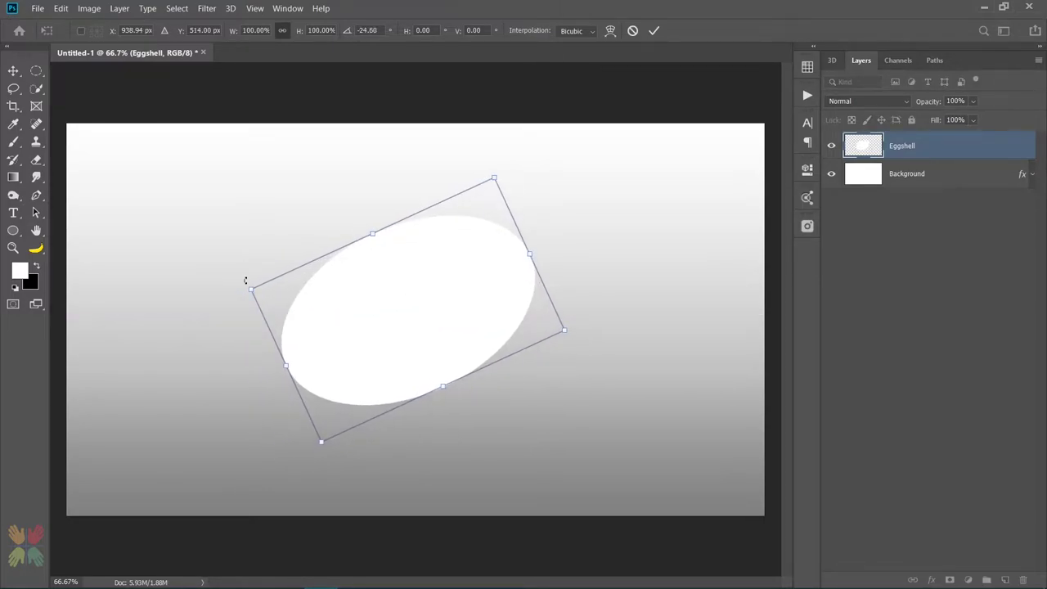
{"action": "left_click_drag", "start_coordinate": [252, 293], "coordinate": [270, 280]}
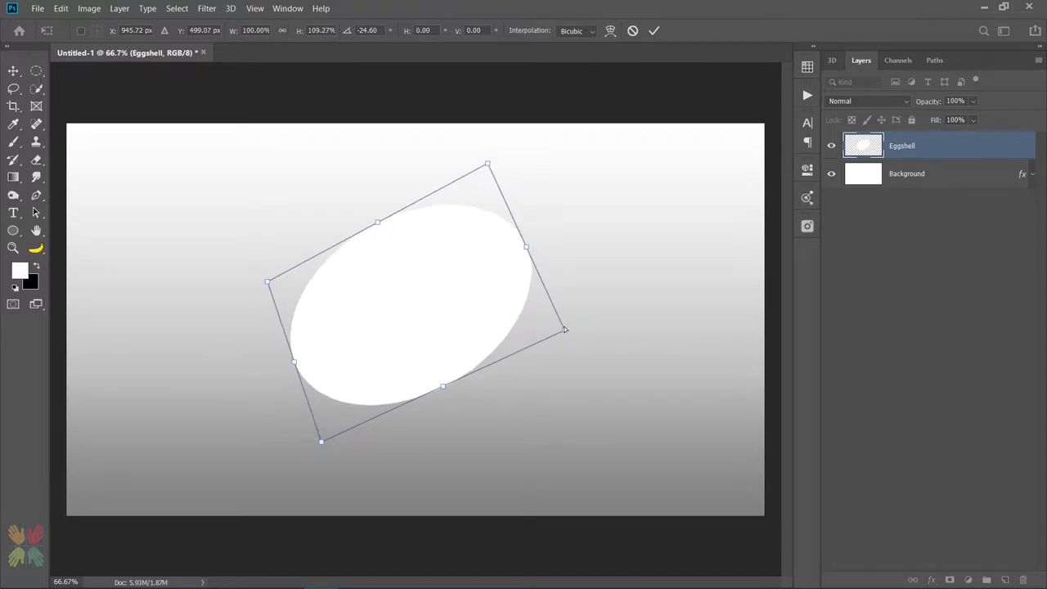
{"action": "left_click_drag", "start_coordinate": [563, 329], "coordinate": [600, 334]}
{"action": "left_click_drag", "start_coordinate": [320, 440], "coordinate": [295, 450]}
{"action": "left_click_drag", "start_coordinate": [267, 281], "coordinate": [280, 274]}
{"action": "left_click_drag", "start_coordinate": [600, 314], "coordinate": [604, 320]}
{"action": "left_click_drag", "start_coordinate": [489, 169], "coordinate": [477, 134]}
{"action": "left_click_drag", "start_coordinate": [434, 272], "coordinate": [444, 278]}
{"action": "key", "text": "Return"}
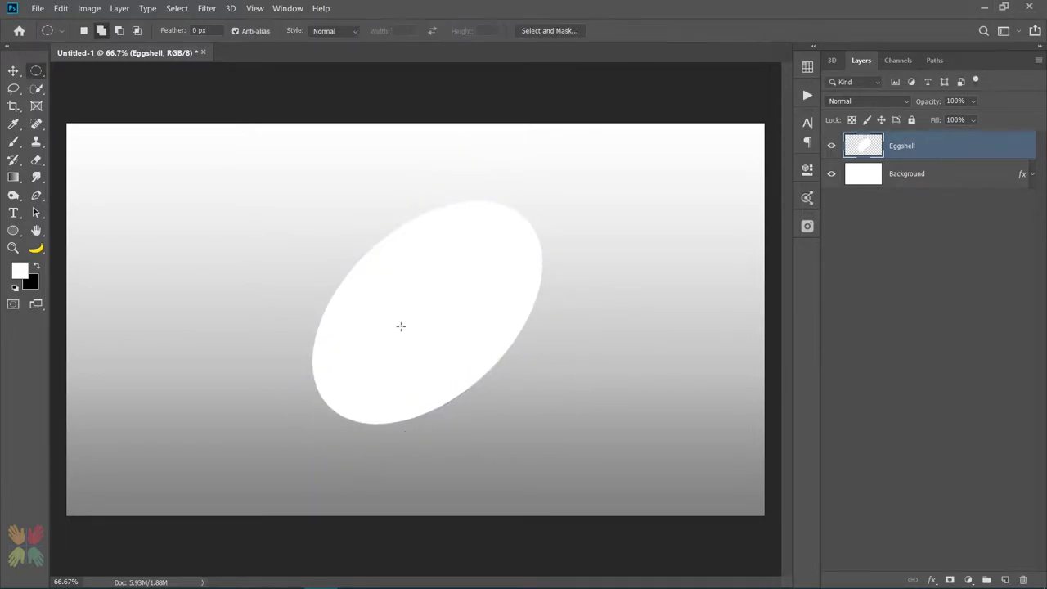
Rotate the egg shape by about -3.1° and move it to the middle of the canvas.
{"action": "key", "text": "ctrl+t"}
{"action": "left_click_drag", "start_coordinate": [437, 351], "coordinate": [422, 343]}
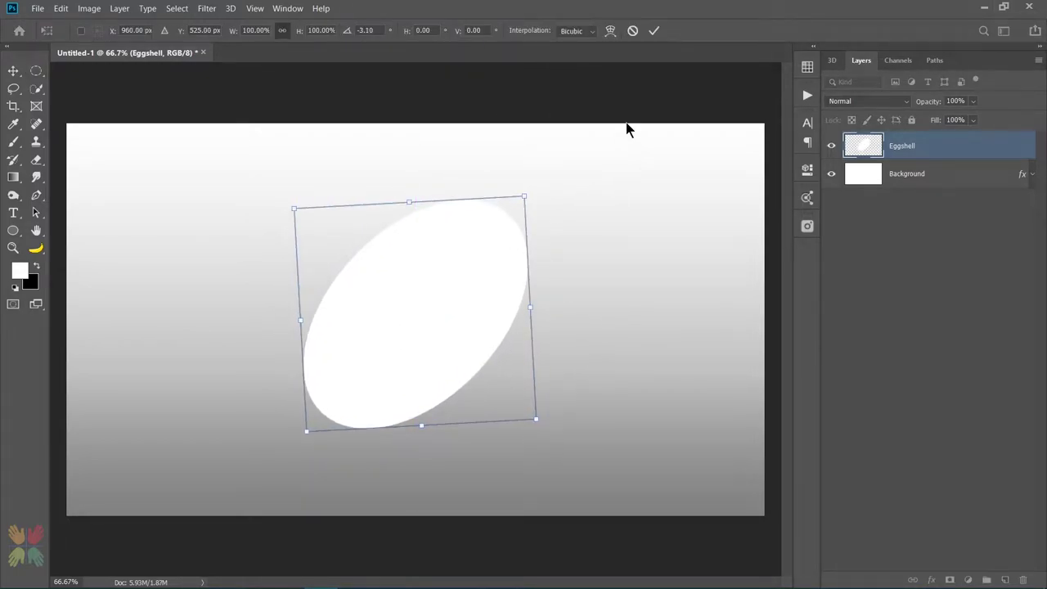
{"action": "left_click", "coordinate": [653, 31]}
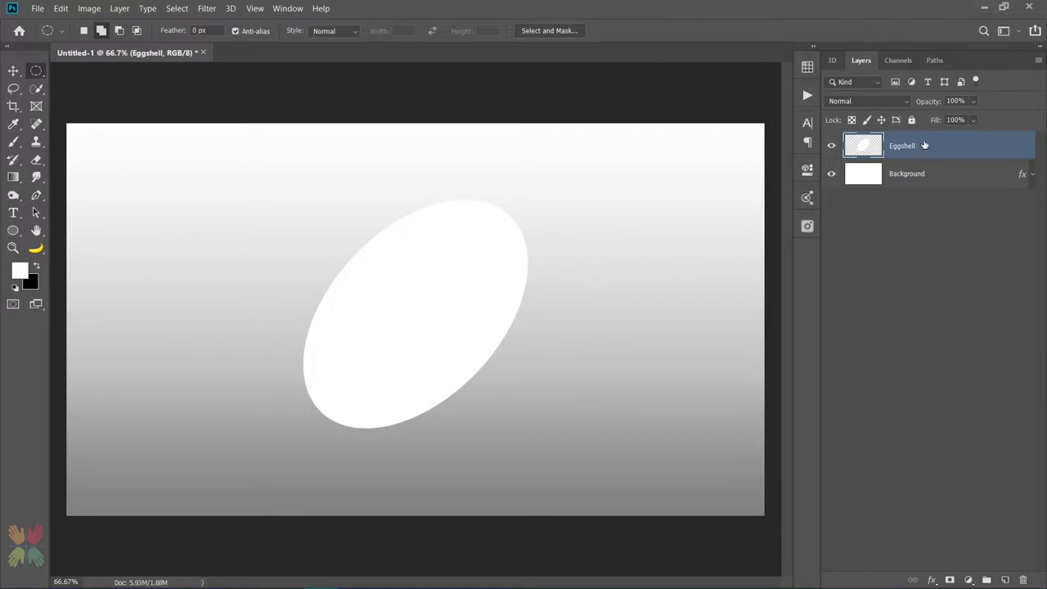
Add a gradient overlay to the Eggshell layer and set the gradient's starting color stop to #fbfae1.
{"action": "double_click", "coordinate": [959, 148]}
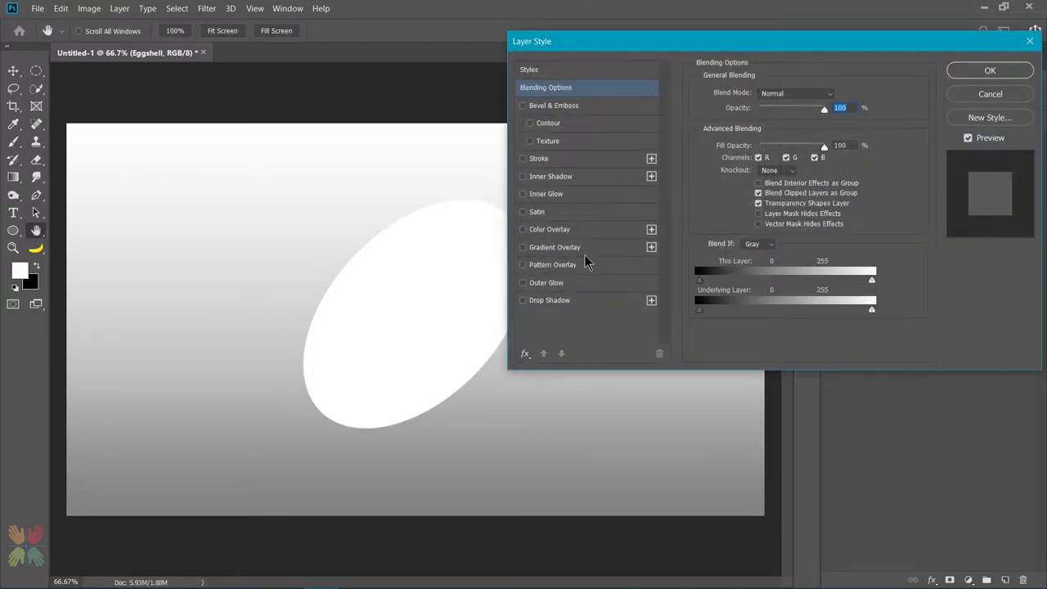
{"action": "left_click", "coordinate": [551, 247]}
{"action": "left_click", "coordinate": [777, 126]}
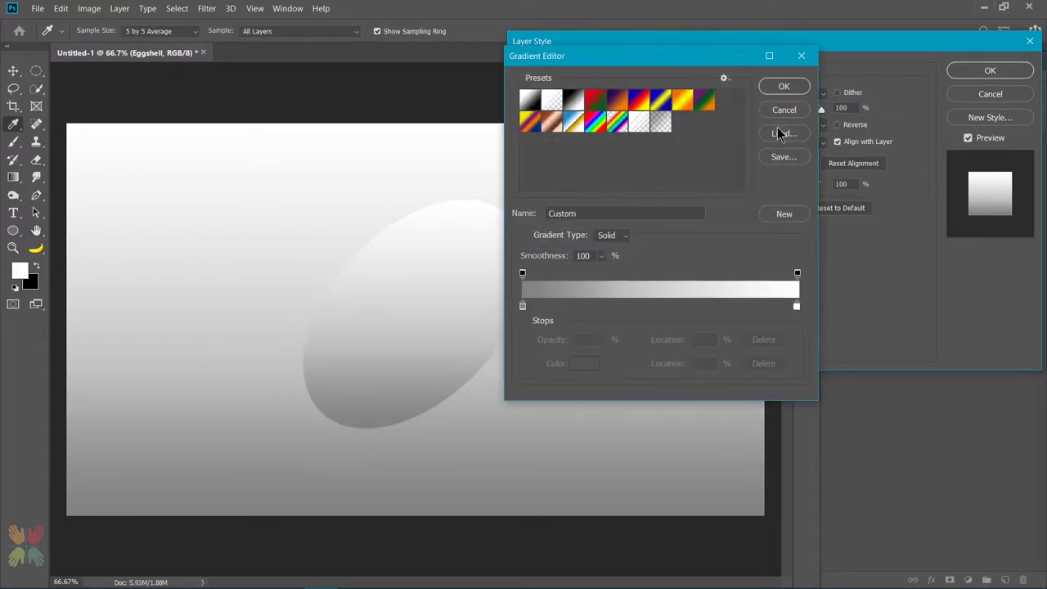
{"action": "left_click", "coordinate": [522, 306]}
{"action": "left_click", "coordinate": [586, 363]}
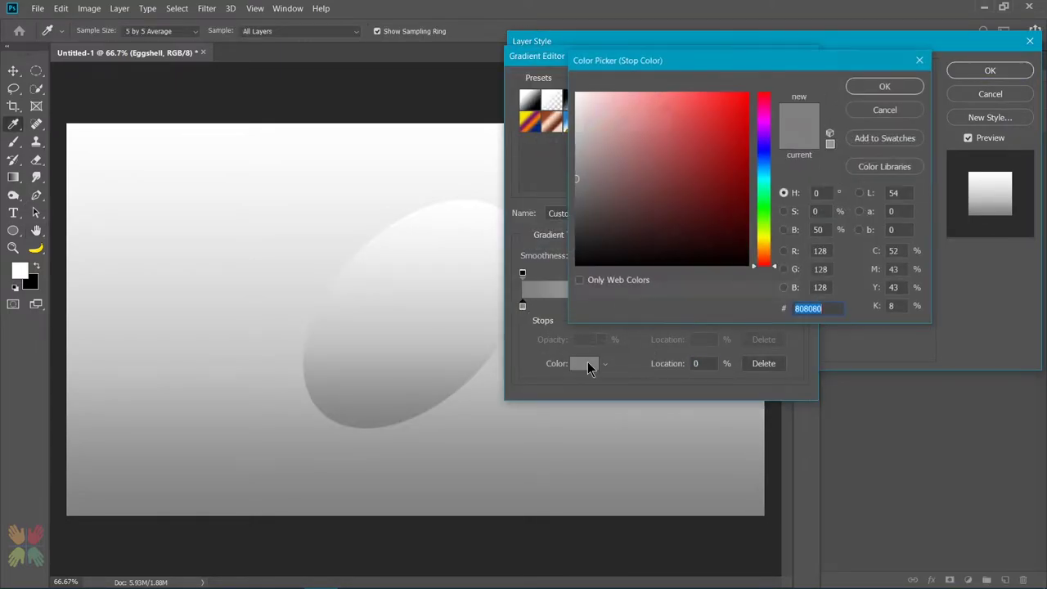
{"action": "type", "text": "f"}
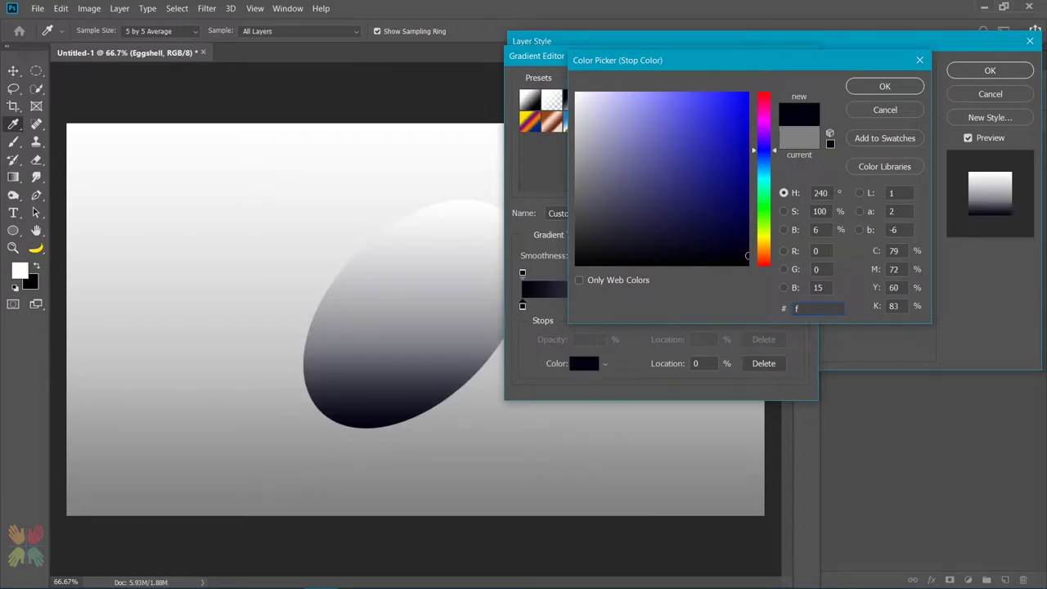
{"action": "type", "text": "bfa"}
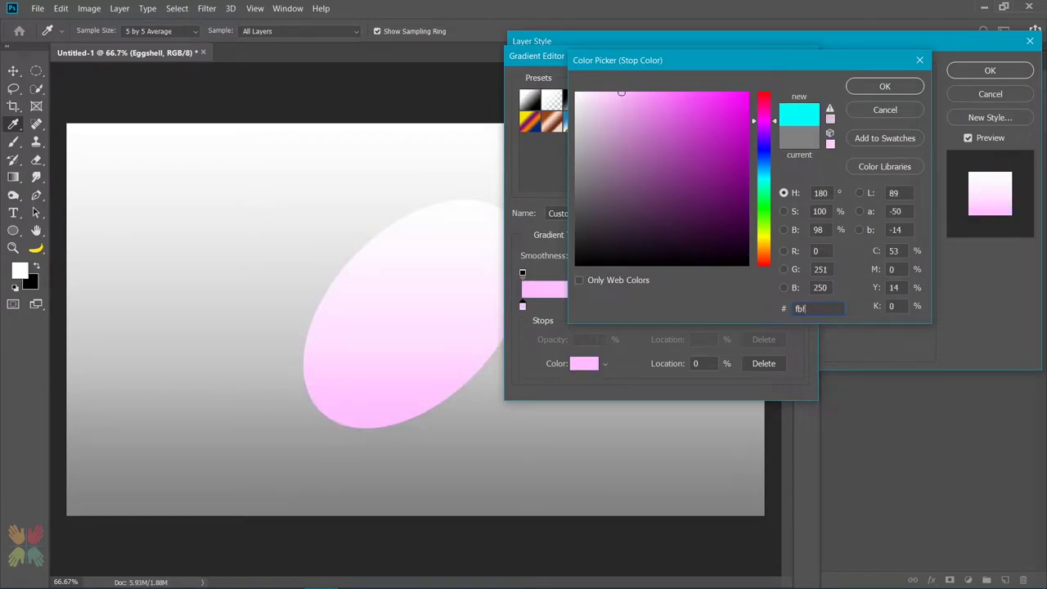
{"action": "type", "text": "e1"}
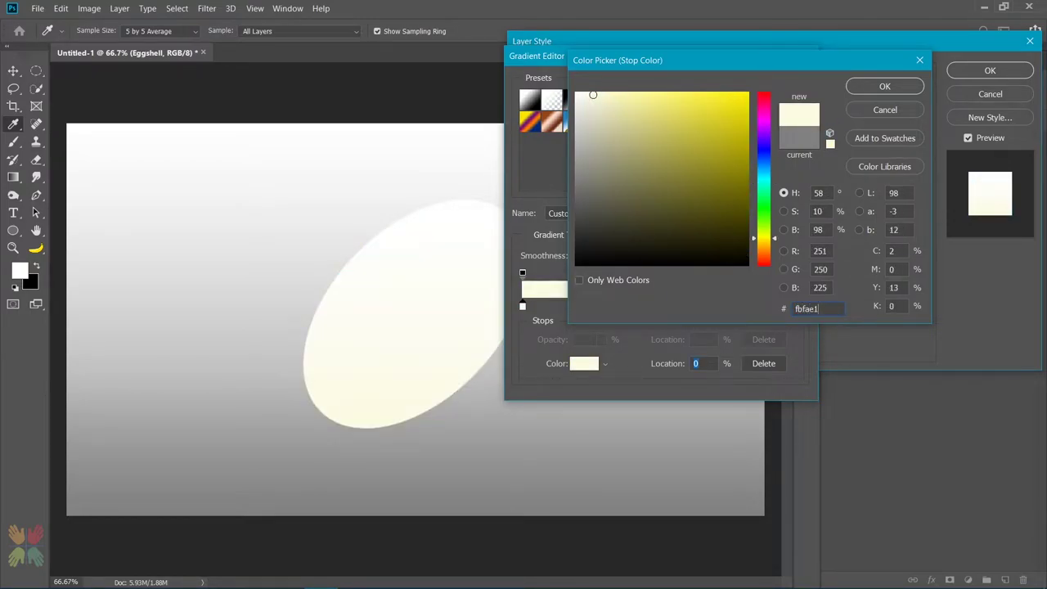
{"action": "key", "text": "Return"}
Add a middle color stop at 50% of the Eggshell gradient and set its color to #fd9f28.
{"action": "left_click", "coordinate": [655, 304]}
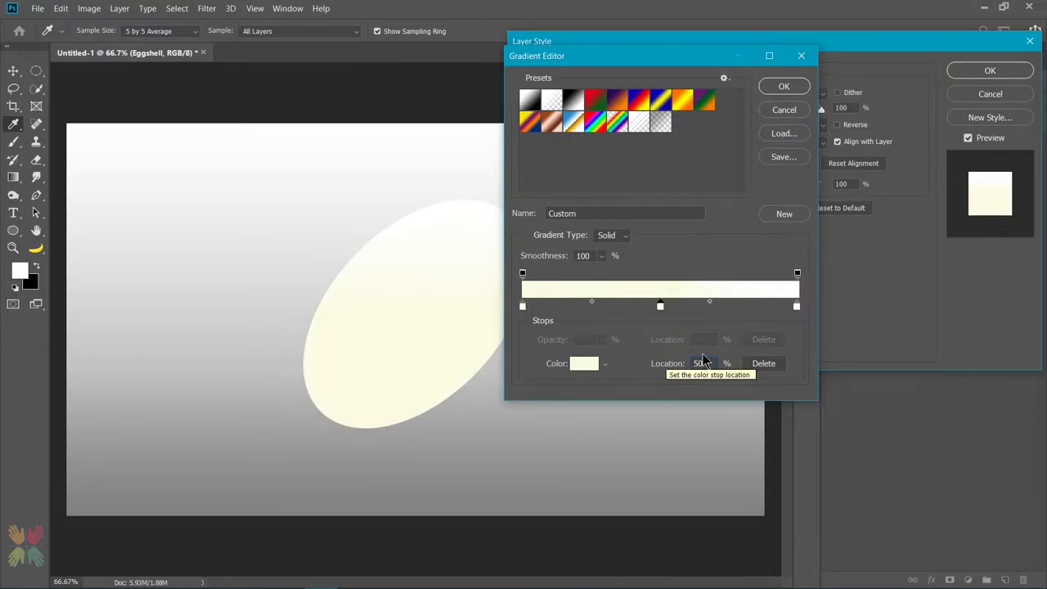
{"action": "left_click_drag", "start_coordinate": [657, 306], "coordinate": [664, 306]}
{"action": "left_click", "coordinate": [586, 364]}
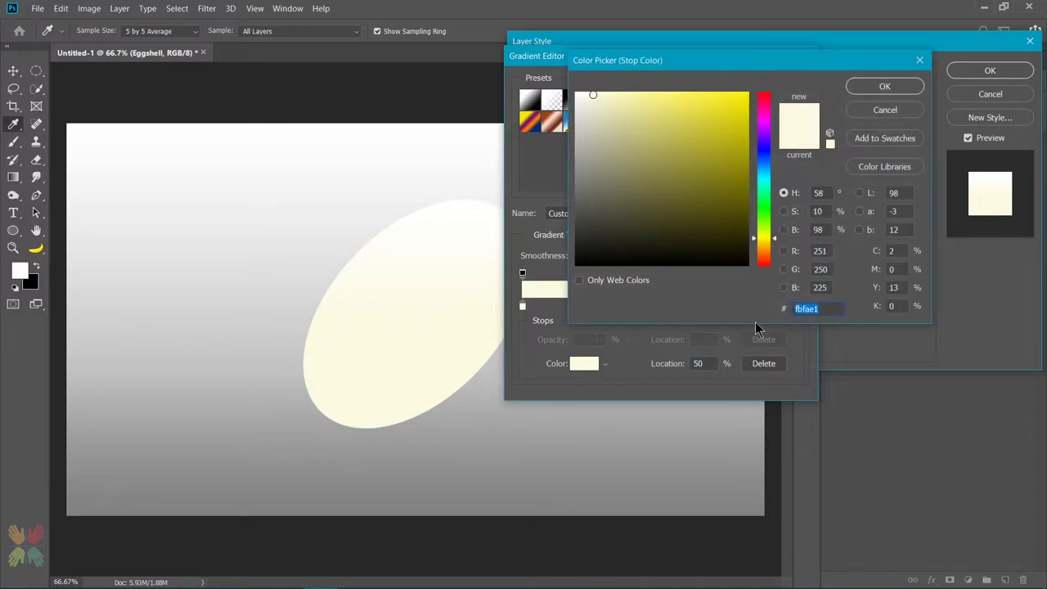
{"action": "type", "text": "fd9"}
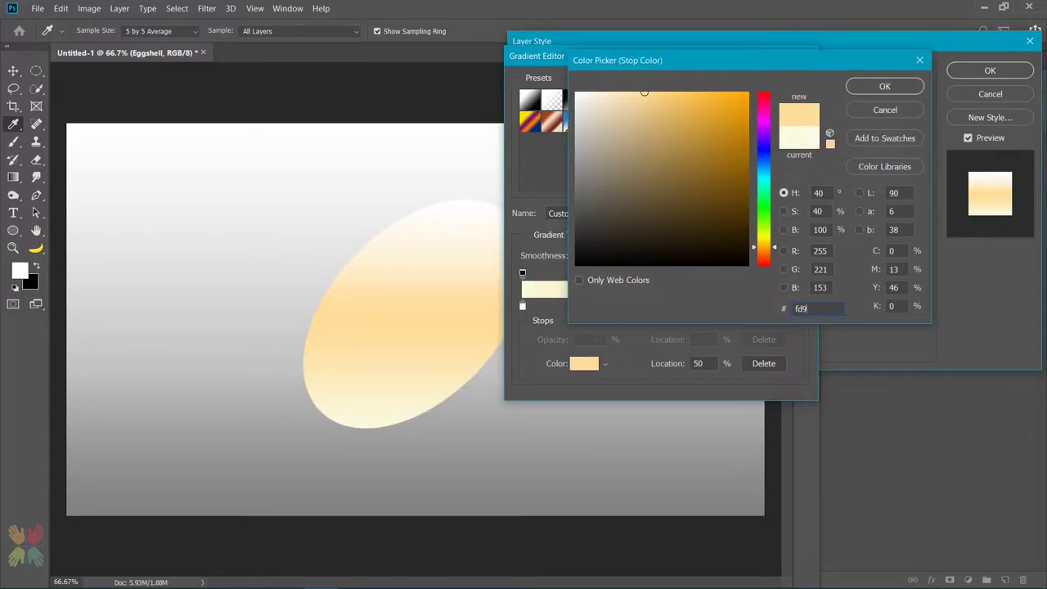
{"action": "type", "text": "f2"}
{"action": "type", "text": "6"}
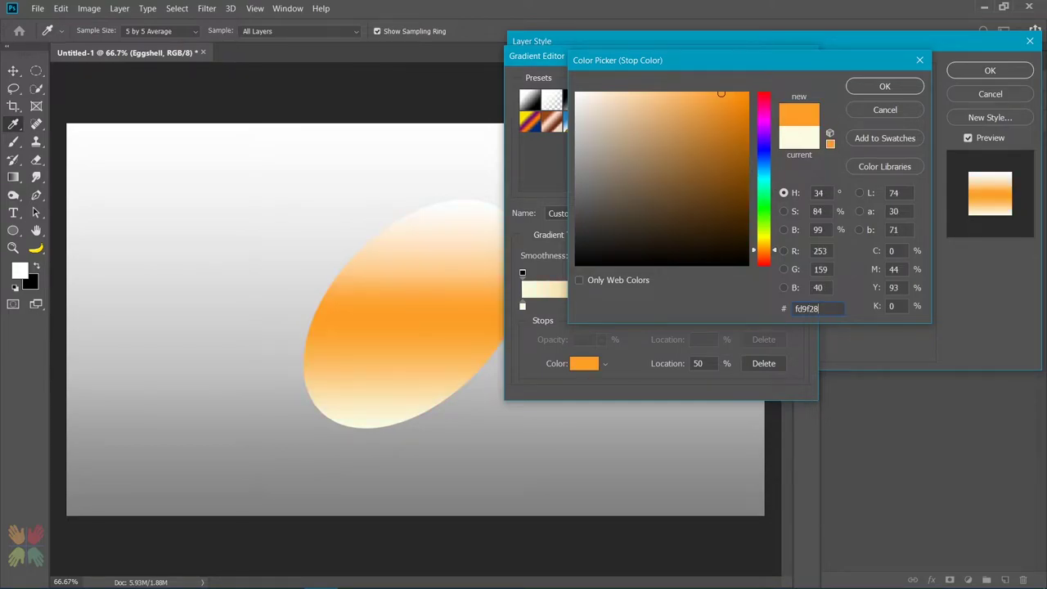
{"action": "key", "text": "Return"}
Set the Eggshell gradient's end color stop at 100% to #f4d3a8 and accept the edited gradient.
{"action": "left_click", "coordinate": [798, 306]}
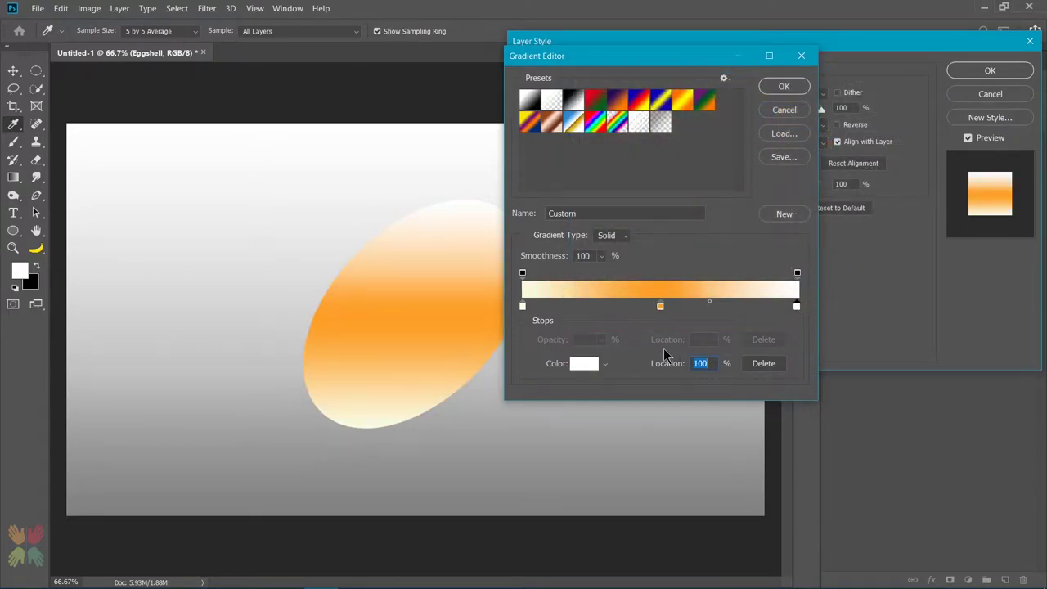
{"action": "left_click", "coordinate": [585, 364]}
{"action": "type", "text": "f"}
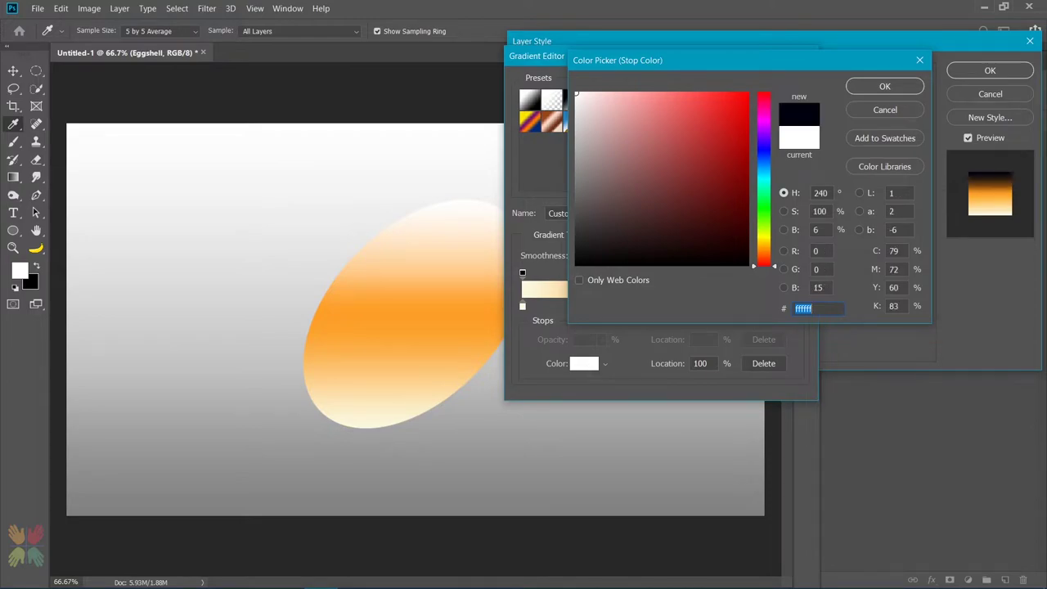
{"action": "type", "text": "4d3"}
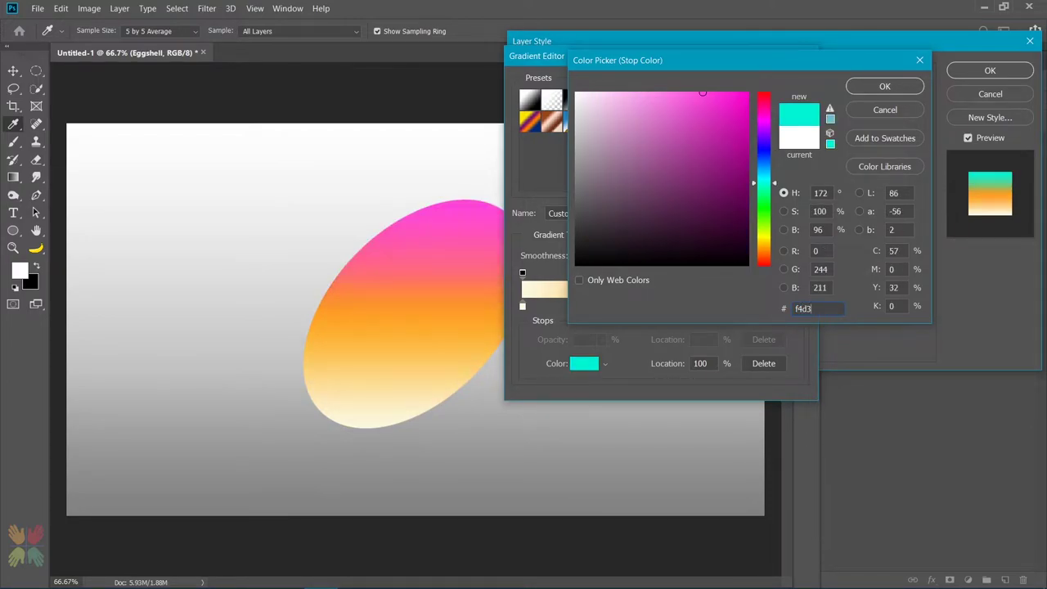
{"action": "type", "text": "a8"}
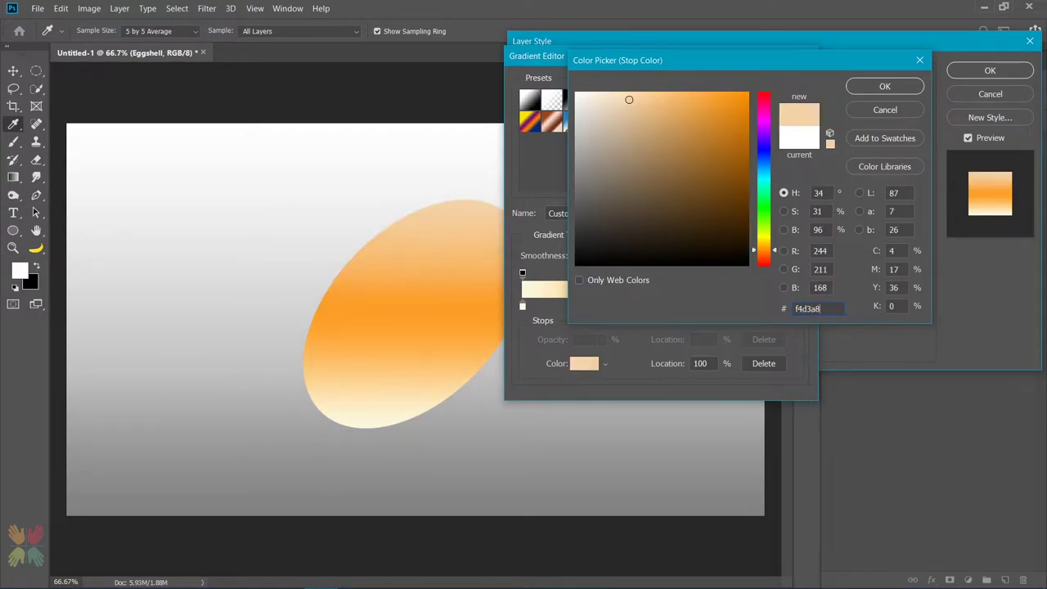
{"action": "key", "text": "Return"}
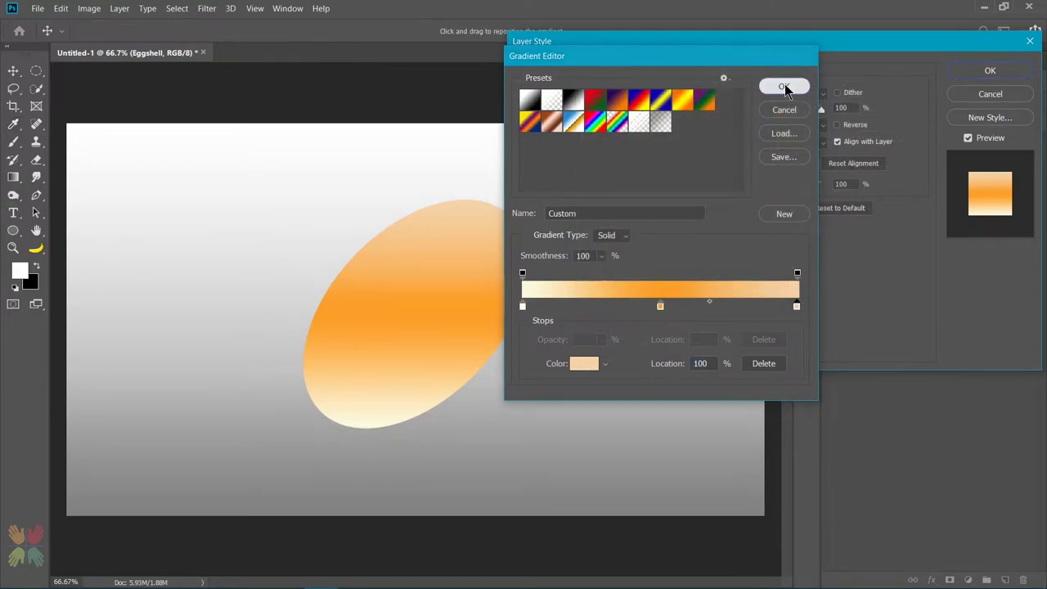
{"action": "left_click", "coordinate": [783, 86]}
Set the Eggshell gradient overlay's angle to 21° and apply the layer style.
{"action": "double_click", "coordinate": [777, 162]}
{"action": "type", "text": "30"}
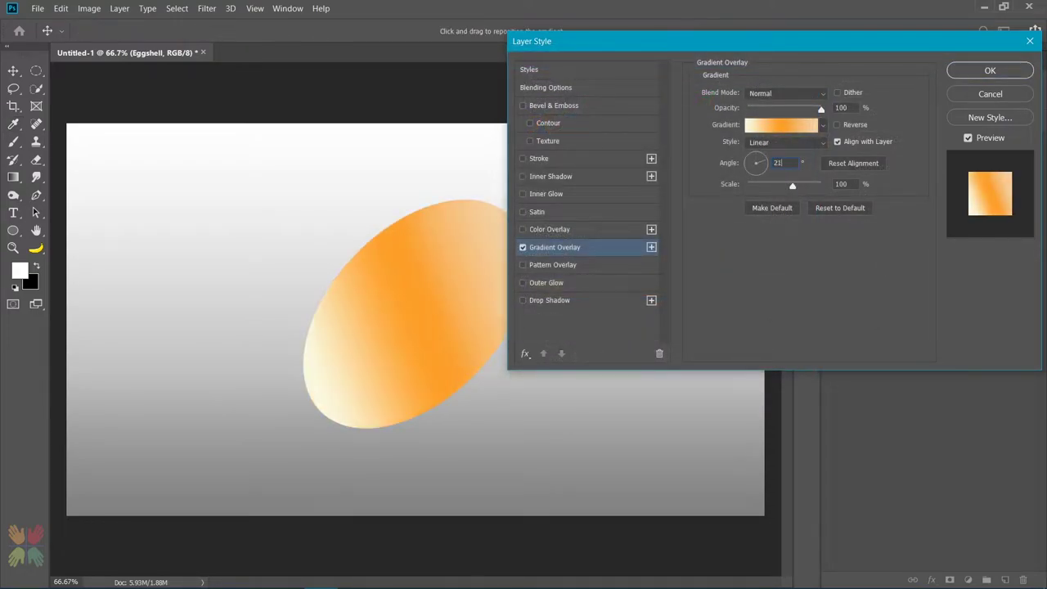
{"action": "key", "text": "Return"}
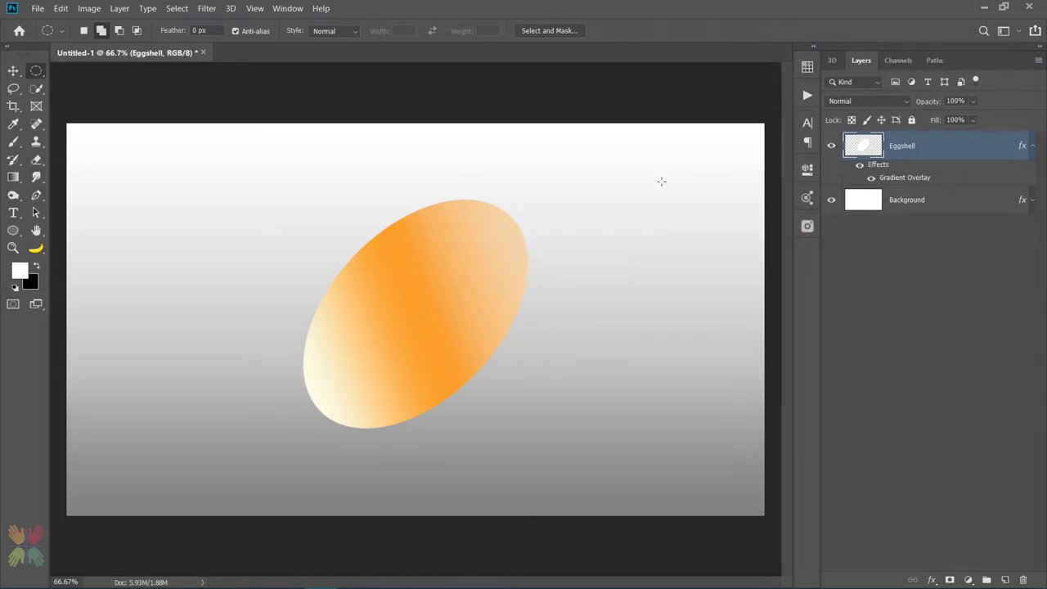
Rotate the gradient-filled egg slightly clockwise, accept the transform and collapse the Eggshell layer's effects list.
{"action": "key", "text": "ctrl+t"}
{"action": "left_click_drag", "start_coordinate": [549, 191], "coordinate": [556, 194]}
{"action": "left_click", "coordinate": [654, 32]}
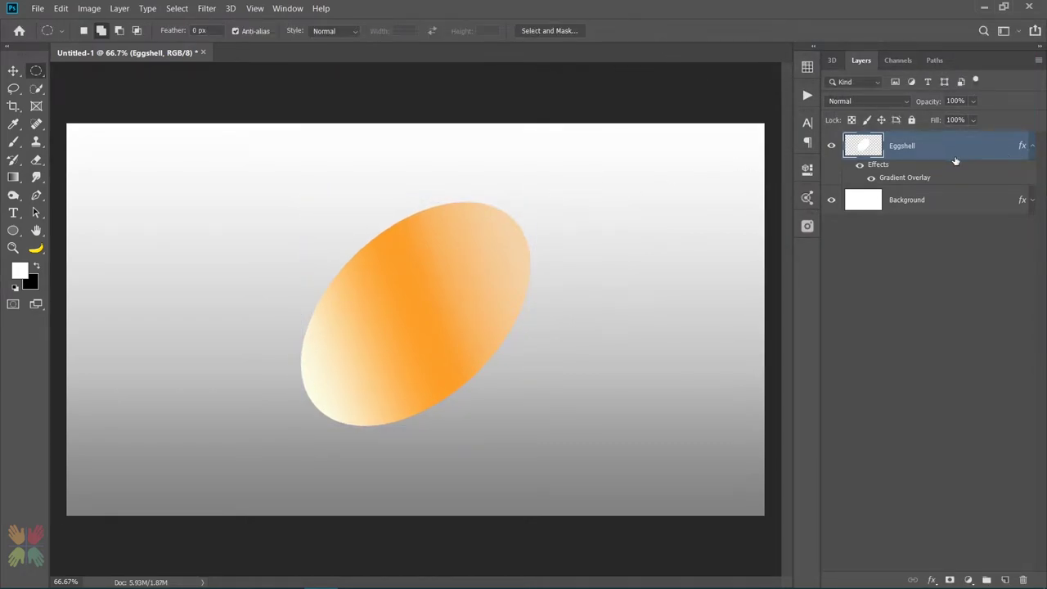
{"action": "left_click", "coordinate": [1033, 146]}
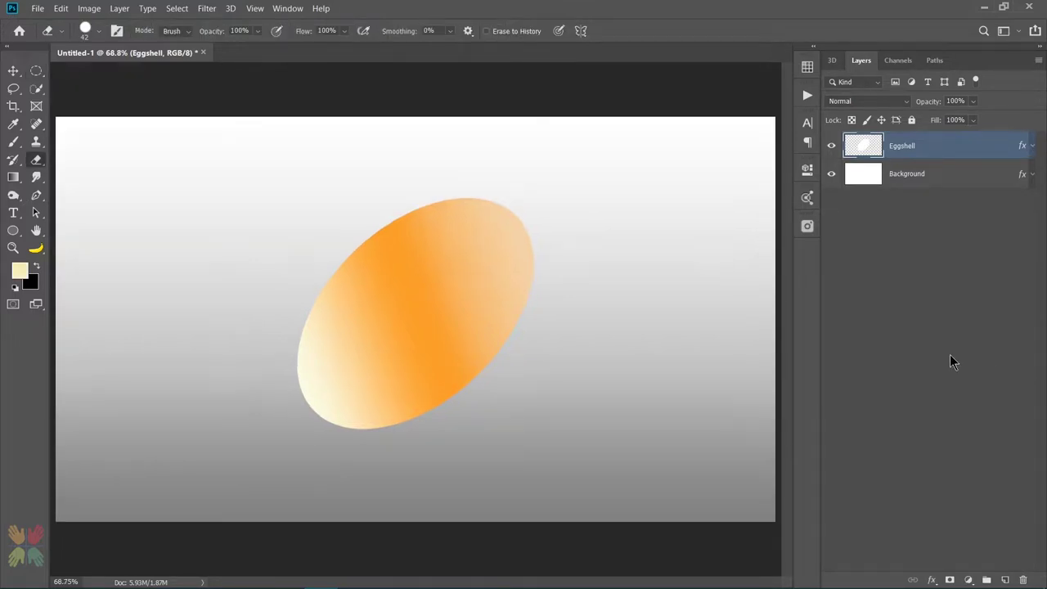
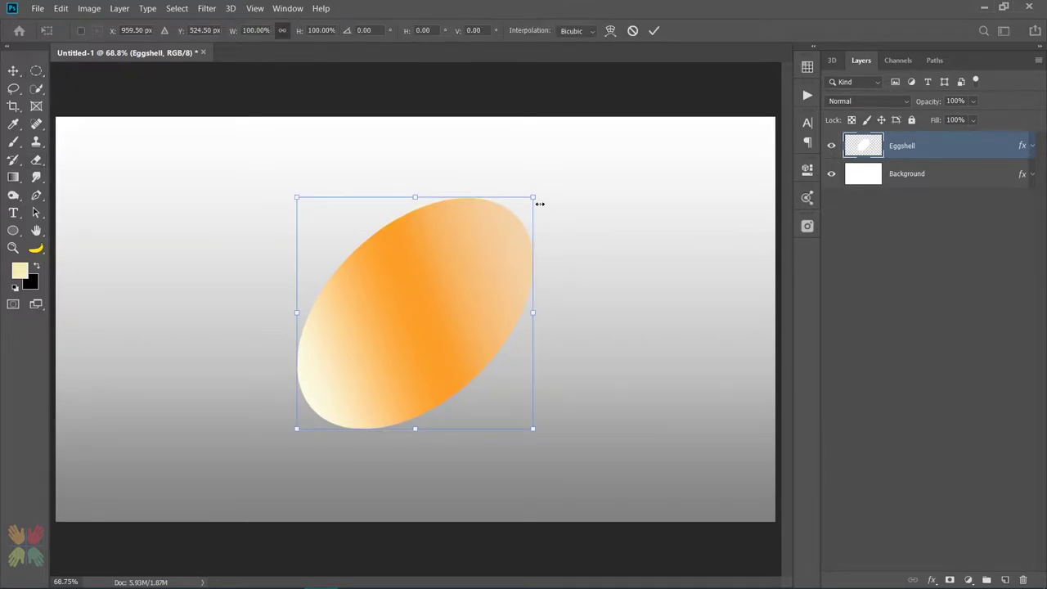
Scale the egg down slightly from its upper-right corner and accept the transform.
{"action": "left_click_drag", "start_coordinate": [533, 197], "coordinate": [518, 212]}
{"action": "left_click", "coordinate": [654, 30]}
{"action": "key", "text": "e"}
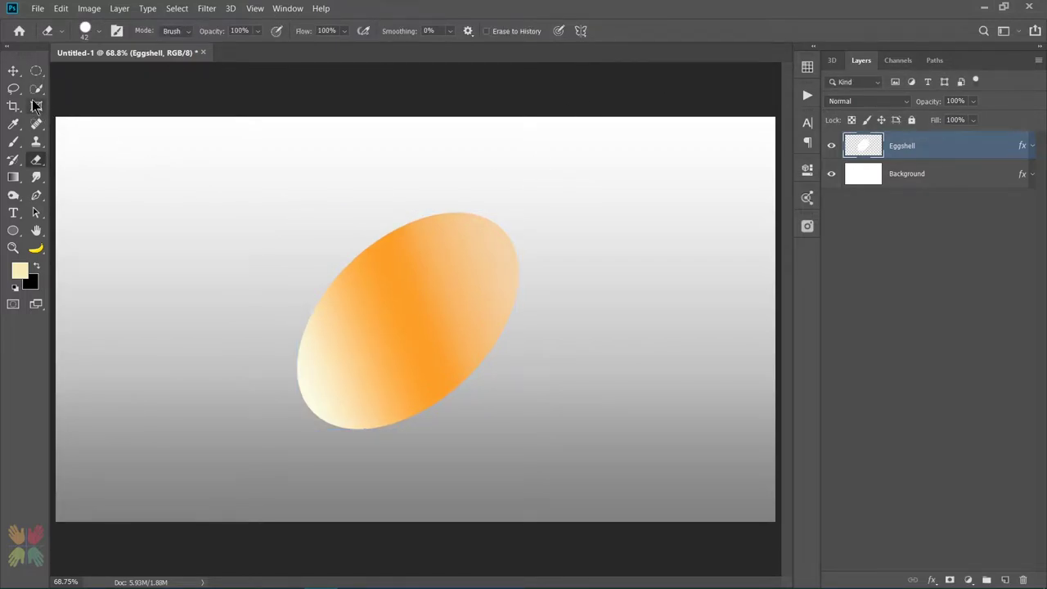
Draw a closed Pen path that bulges slightly outside the egg's lower-right edge and returns across the middle of the egg.
{"action": "left_click", "coordinate": [36, 195]}
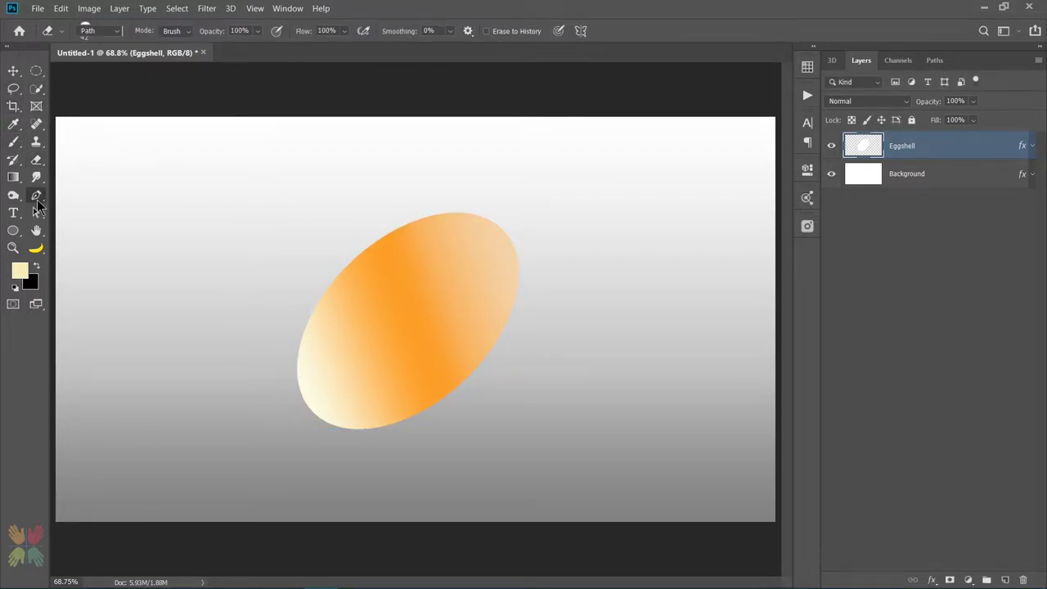
{"action": "left_click", "coordinate": [337, 426]}
{"action": "left_click_drag", "start_coordinate": [485, 385], "coordinate": [570, 323]}
{"action": "left_click", "coordinate": [485, 385], "text": "alt"}
{"action": "left_click_drag", "start_coordinate": [505, 233], "coordinate": [449, 151]}
{"action": "left_click", "coordinate": [504, 232], "text": "alt"}
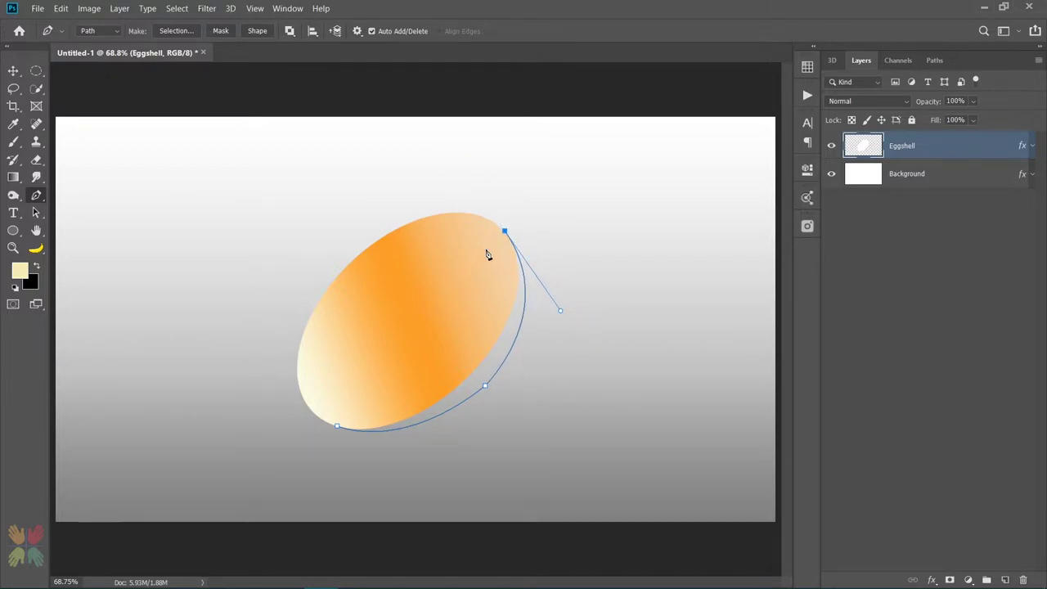
Convert the egg-bottom path into a new anti-aliased selection with a feather radius of 0 pixels.
{"action": "right_click", "coordinate": [406, 352]}
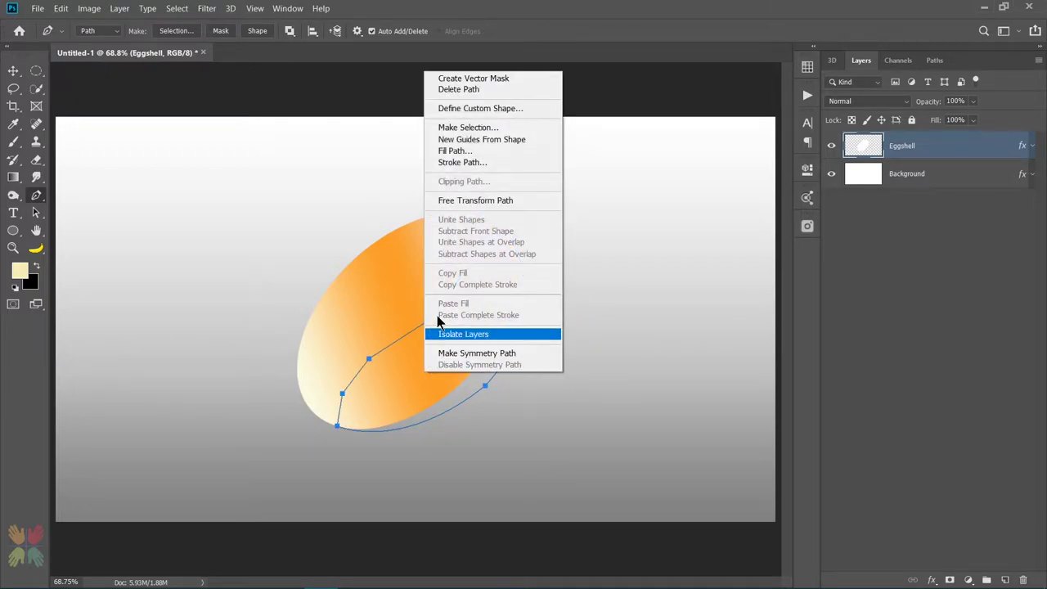
{"action": "left_click", "coordinate": [459, 129]}
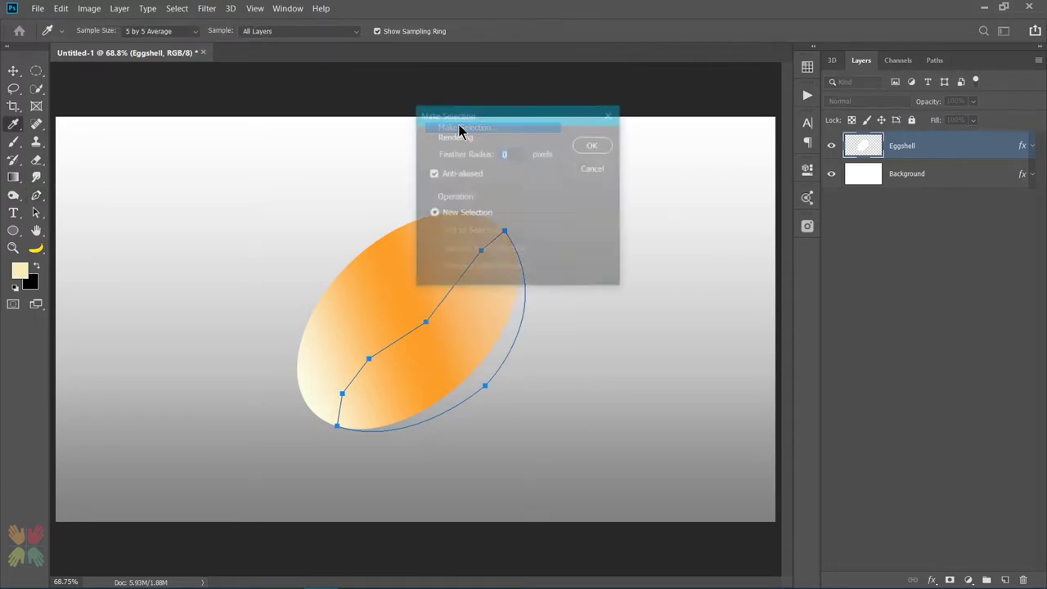
{"action": "left_click", "coordinate": [591, 146]}
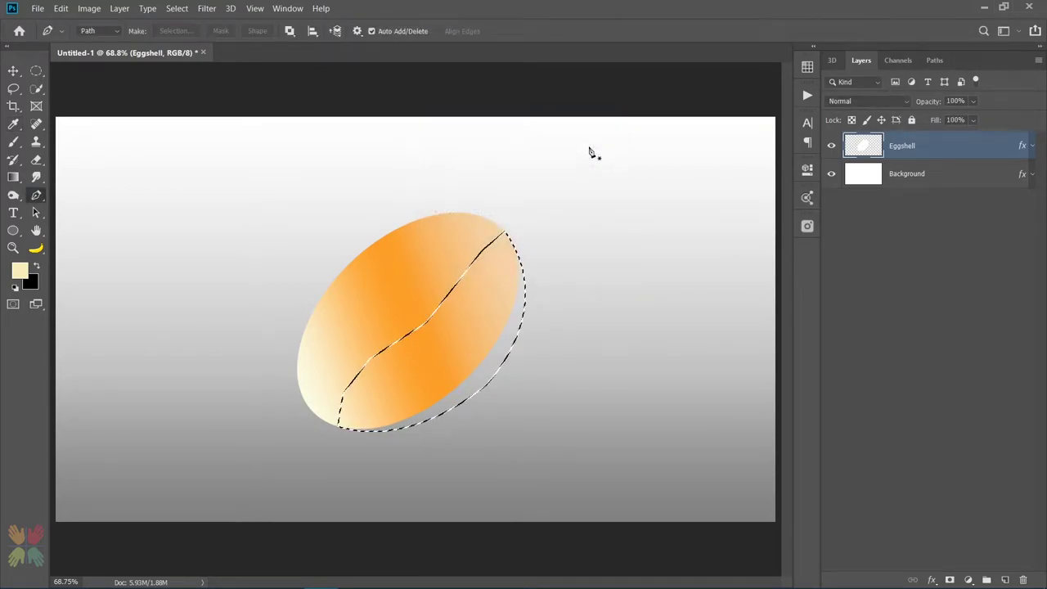
Create a new layer above Eggshell and name it Egg Bottom.
{"action": "left_click", "coordinate": [1005, 580]}
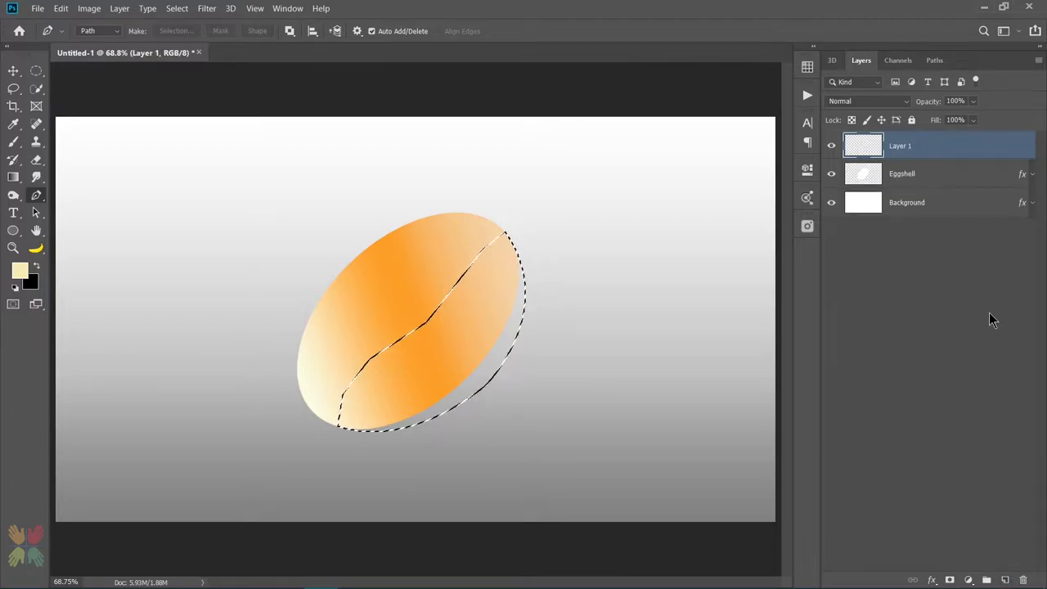
{"action": "double_click", "coordinate": [899, 145]}
{"action": "type", "text": "Egg Bottom"}
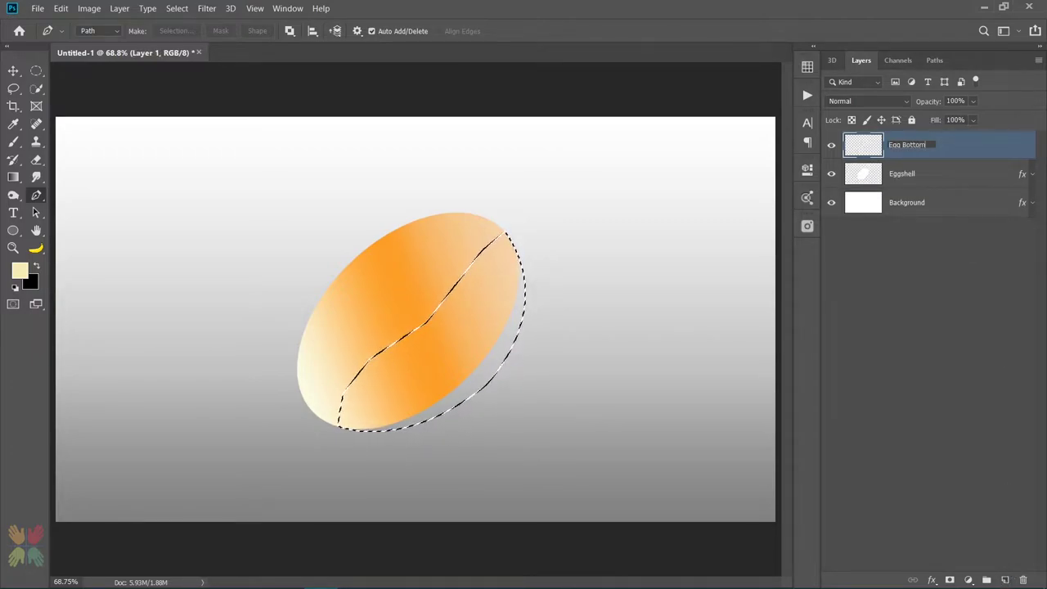
{"action": "key", "text": "Return"}
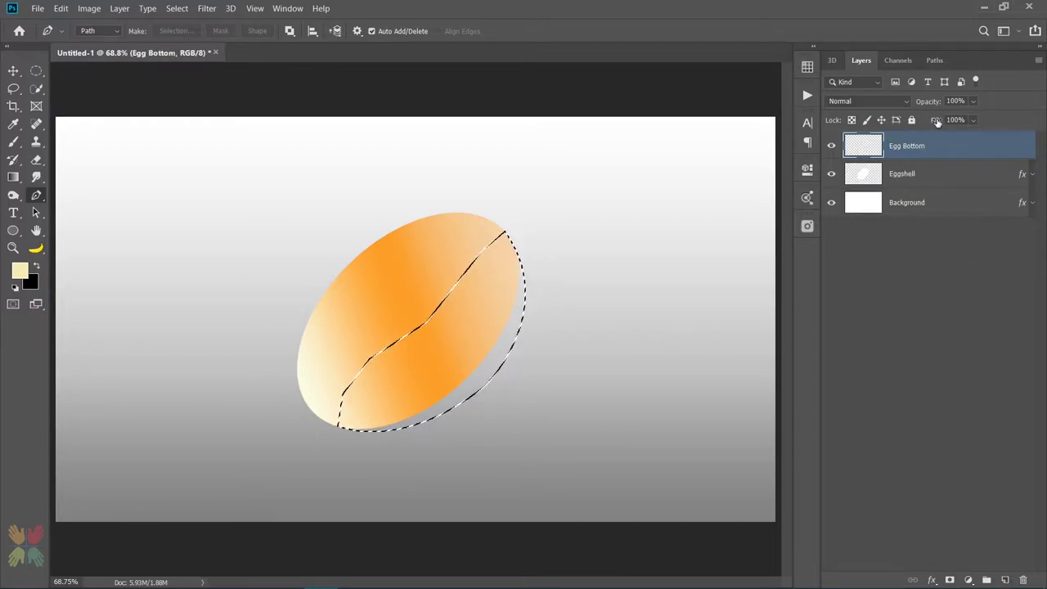
Fill the selection on Egg Bottom with #f7ebb7, deselect it, and move the layer beneath Eggshell.
{"action": "left_click", "coordinate": [17, 268]}
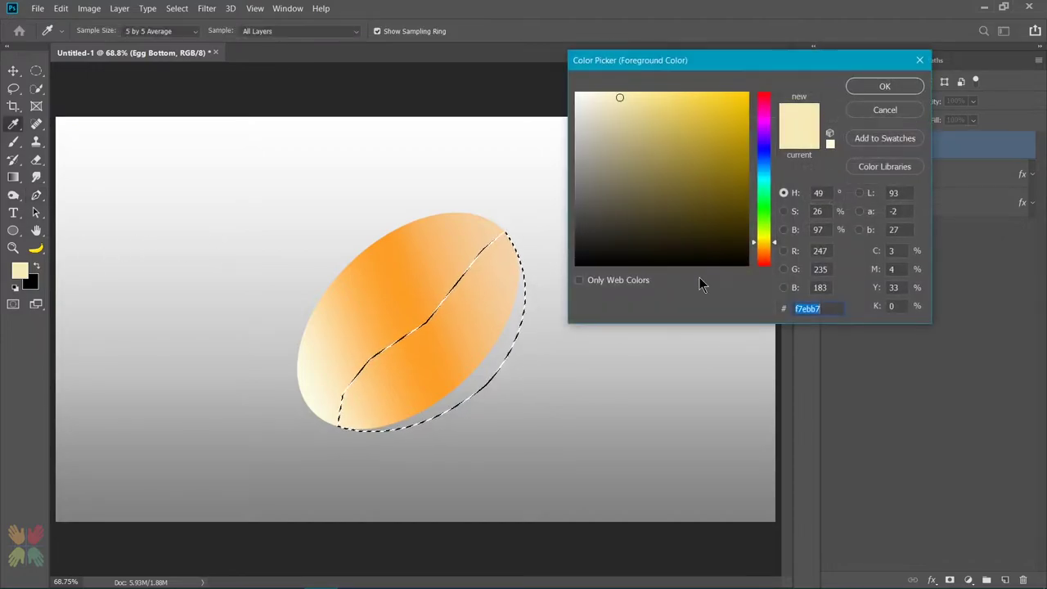
{"action": "left_click", "coordinate": [824, 308]}
{"action": "left_click", "coordinate": [875, 86]}
{"action": "key", "text": "p"}
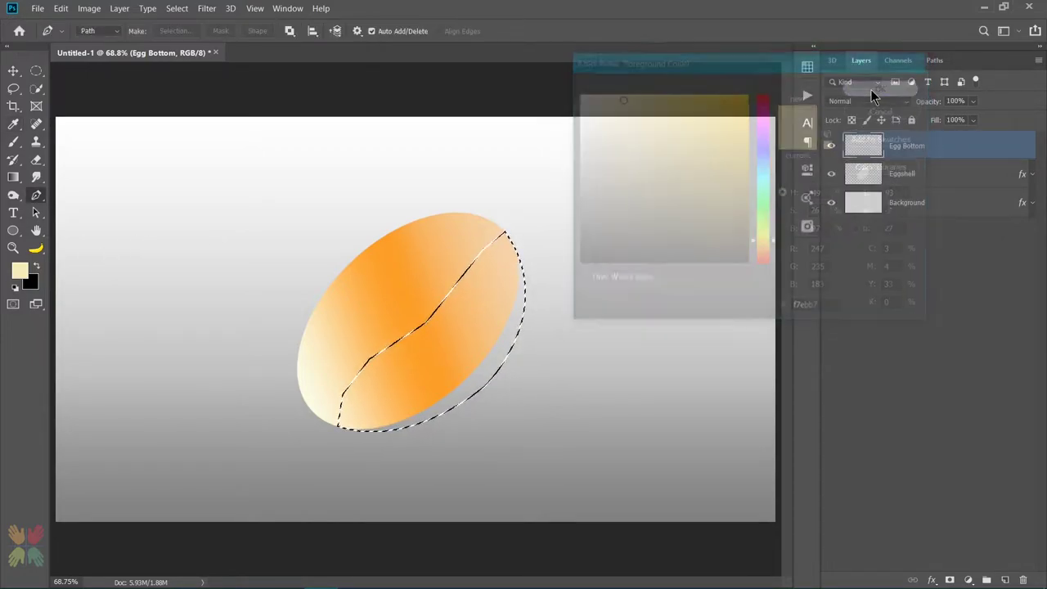
{"action": "key", "text": "alt+BackSpace"}
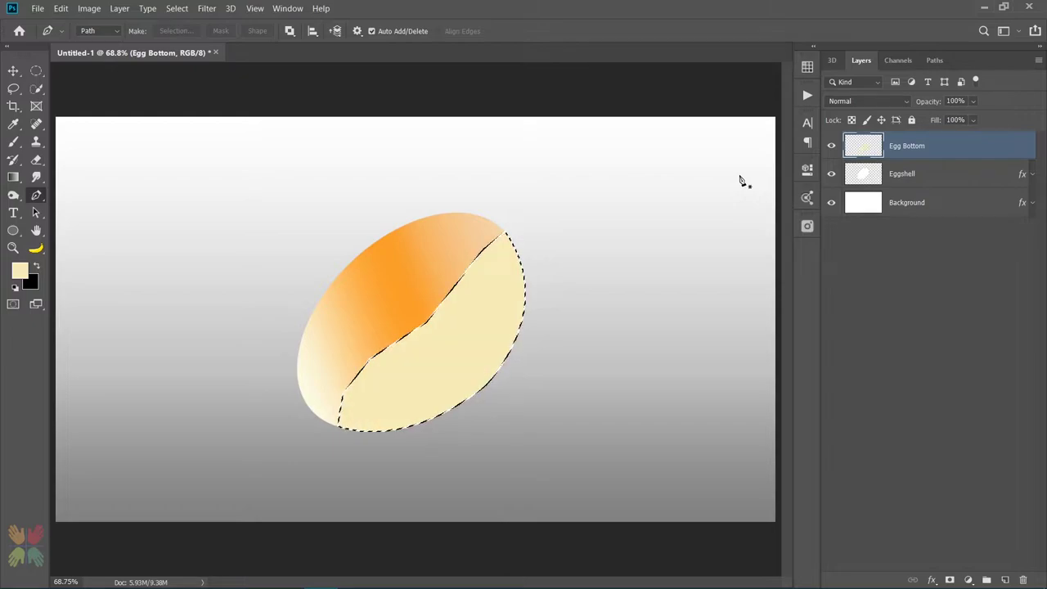
{"action": "key", "text": "ctrl+d"}
{"action": "left_click_drag", "start_coordinate": [958, 145], "coordinate": [950, 185]}
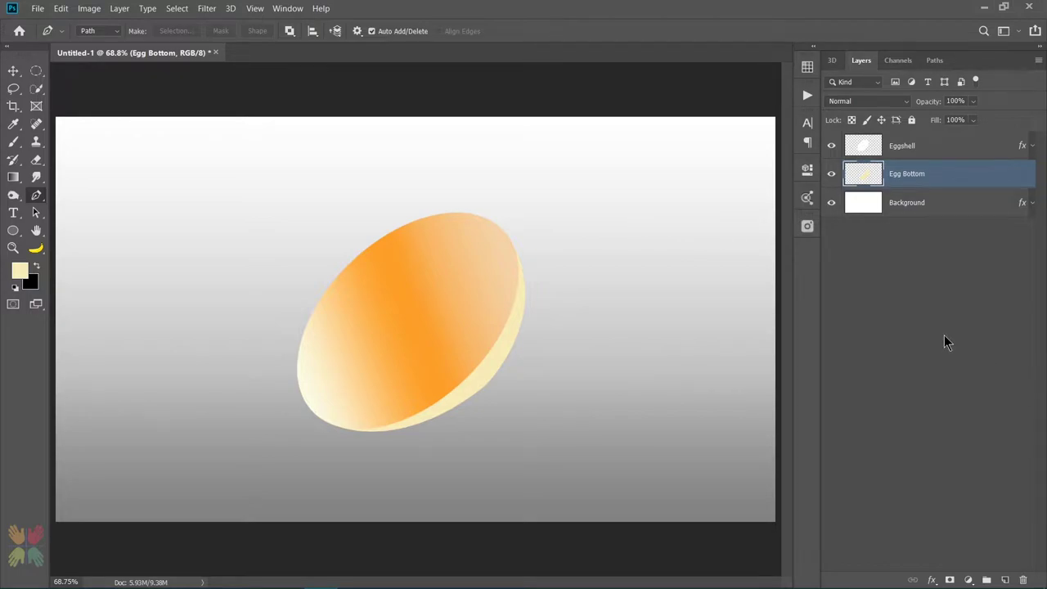
Add a new layer clipped to Egg Bottom and name it Shades.
{"action": "left_click", "coordinate": [1005, 579]}
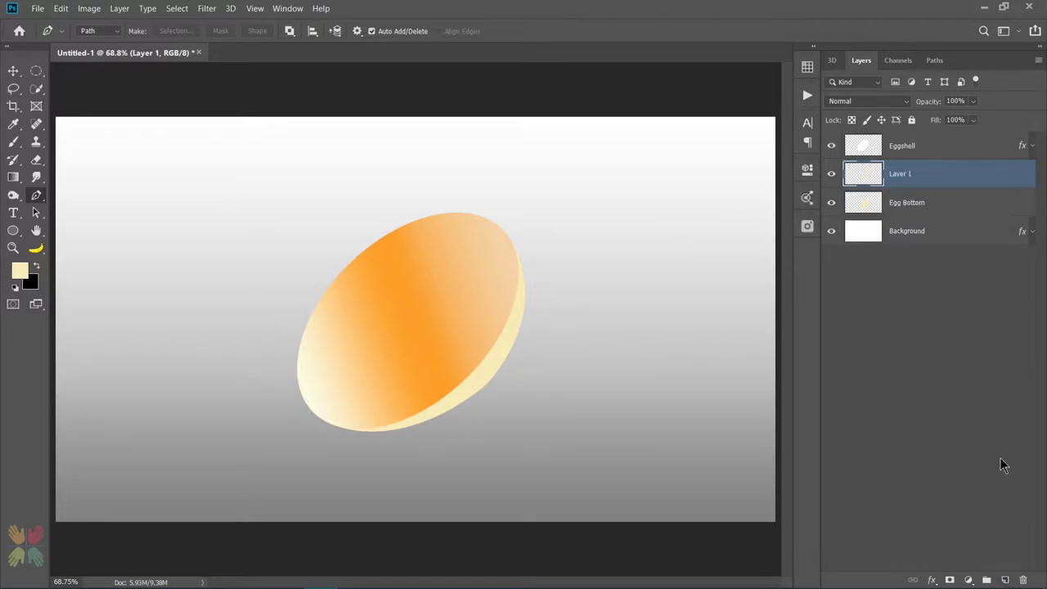
{"action": "left_click", "coordinate": [868, 183], "text": "alt"}
{"action": "double_click", "coordinate": [917, 173]}
{"action": "type", "text": "Shades"}
{"action": "key", "text": "Return"}
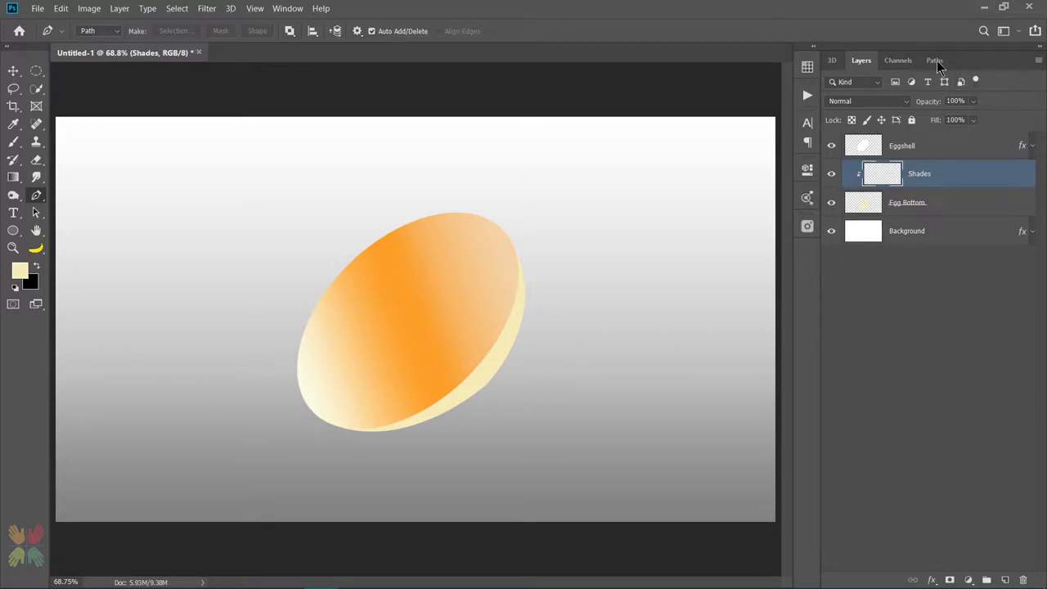
Set the foreground color to #eea87c.
{"action": "left_click", "coordinate": [19, 270]}
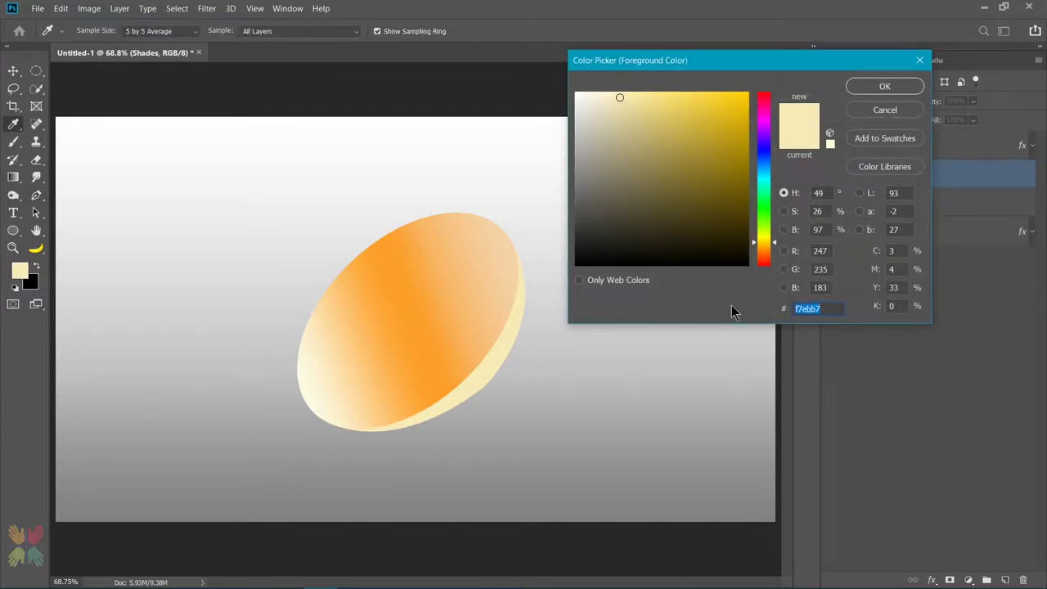
{"action": "type", "text": "ee"}
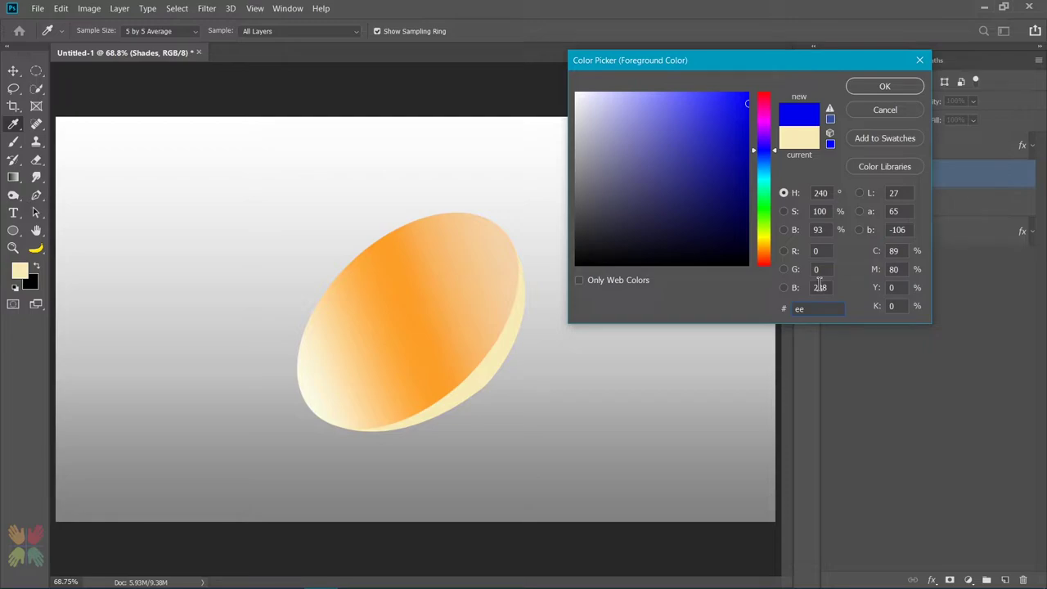
{"action": "type", "text": "a"}
{"action": "type", "text": "87e"}
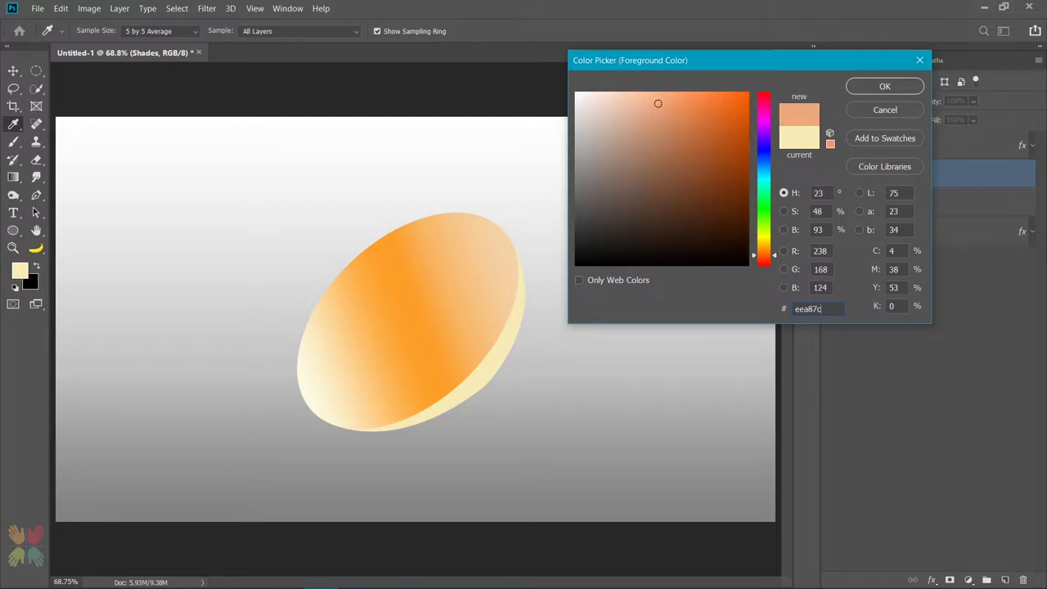
{"action": "type", "text": "p"}
{"action": "key", "text": "Return"}
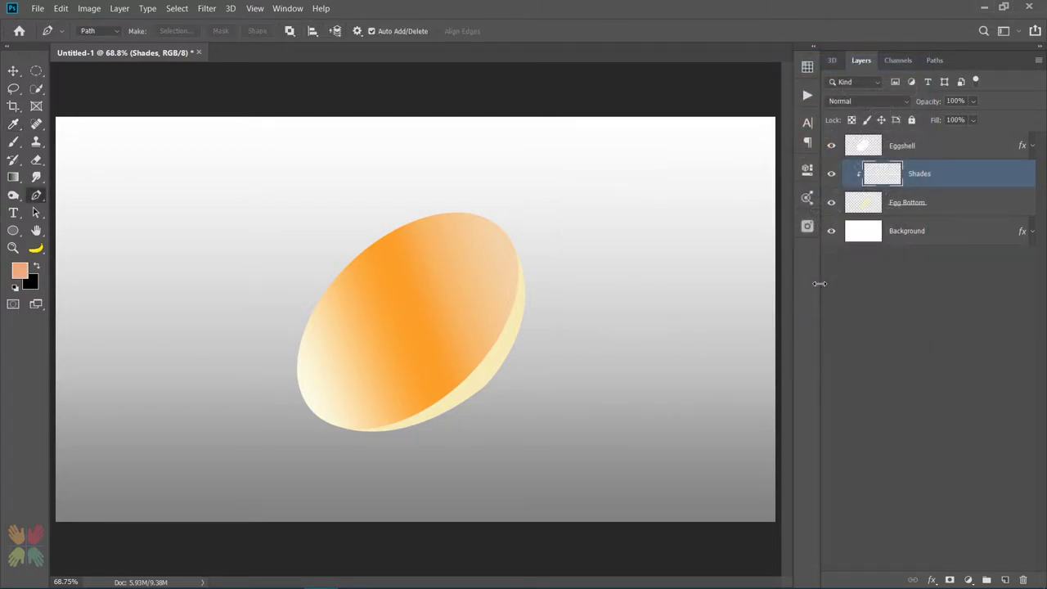
Set up a 90 px Soft Round brush with 20% opacity and 60% flow.
{"action": "left_click", "coordinate": [13, 141]}
{"action": "left_click", "coordinate": [100, 33]}
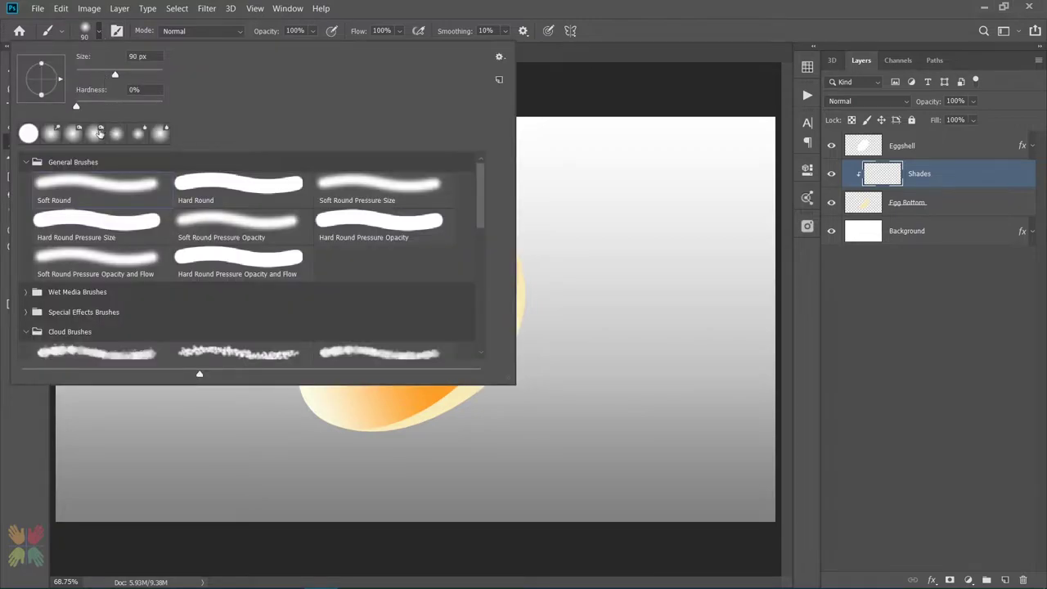
{"action": "left_click", "coordinate": [72, 169]}
{"action": "left_click", "coordinate": [70, 183]}
{"action": "left_click", "coordinate": [308, 35]}
{"action": "double_click", "coordinate": [294, 31]}
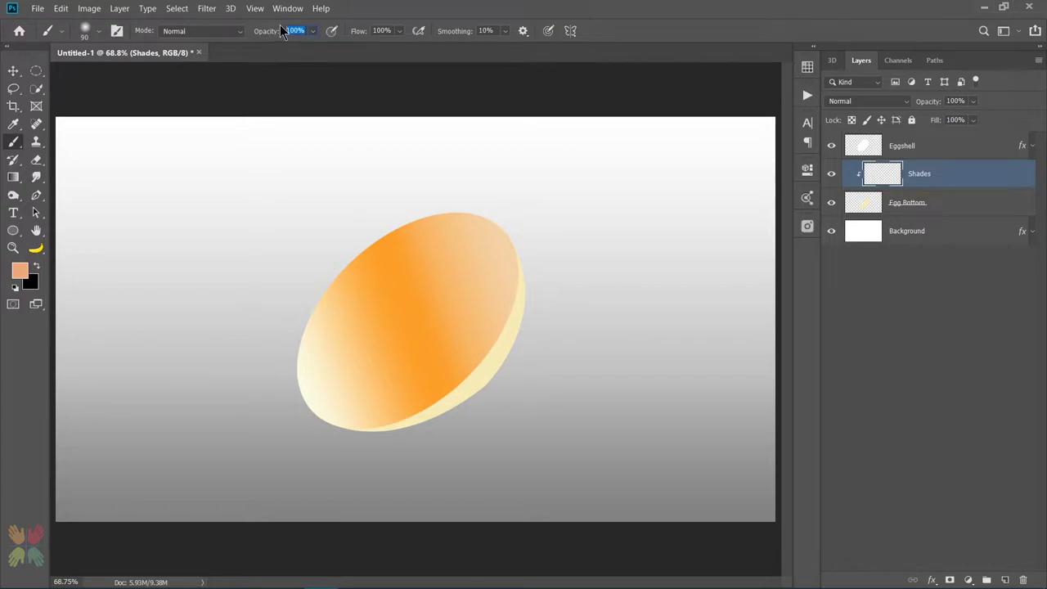
{"action": "type", "text": "20"}
{"action": "key", "text": "Tab"}
Paint soft peach shading along the exposed lower-right rim of the egg on the Shades layer and reduce that layer's opacity slightly.
{"action": "mouse_move", "coordinate": [485, 379]}
{"action": "left_mouse_down"}
{"action": "mouse_move", "coordinate": [383, 428]}
{"action": "mouse_move", "coordinate": [504, 358]}
{"action": "mouse_move", "coordinate": [460, 417]}
{"action": "mouse_move", "coordinate": [365, 433]}
{"action": "mouse_move", "coordinate": [439, 400]}
{"action": "mouse_move", "coordinate": [491, 343]}
{"action": "mouse_move", "coordinate": [460, 400]}
{"action": "mouse_move", "coordinate": [393, 433]}
{"action": "mouse_move", "coordinate": [473, 396]}
{"action": "mouse_move", "coordinate": [508, 351]}
{"action": "mouse_move", "coordinate": [453, 417]}
{"action": "mouse_move", "coordinate": [490, 355]}
{"action": "mouse_move", "coordinate": [390, 423]}
{"action": "mouse_move", "coordinate": [368, 420]}
{"action": "mouse_move", "coordinate": [451, 420]}
{"action": "mouse_move", "coordinate": [494, 346]}
{"action": "mouse_move", "coordinate": [448, 392]}
{"action": "mouse_move", "coordinate": [516, 285]}
{"action": "mouse_move", "coordinate": [358, 432]}
{"action": "left_mouse_up"}
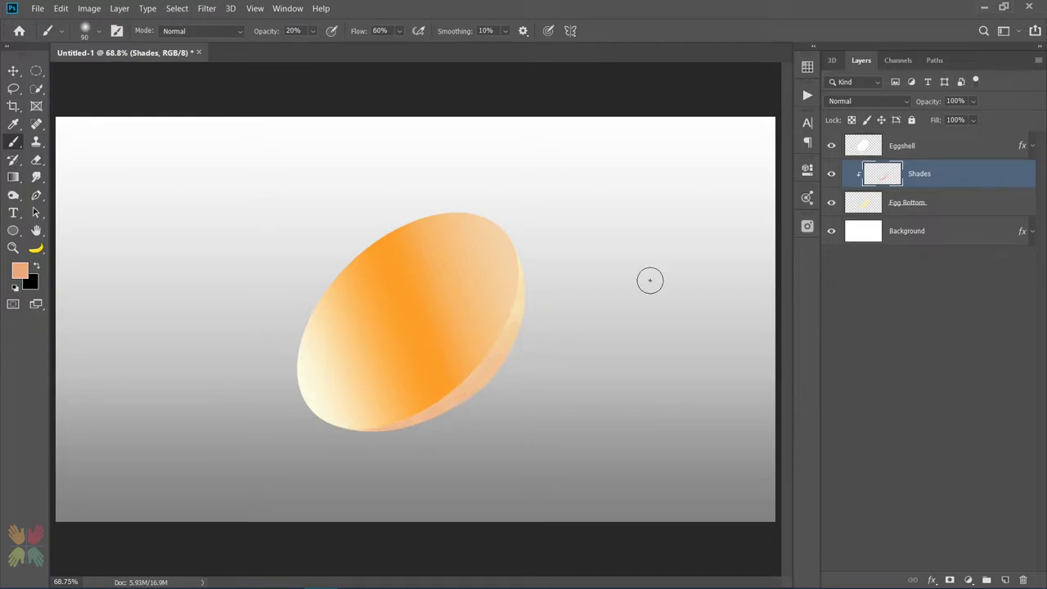
{"action": "left_click_drag", "start_coordinate": [937, 103], "coordinate": [934, 104]}
{"action": "left_click_drag", "start_coordinate": [939, 104], "coordinate": [936, 108]}
Add a new layer above Shades, clip it to Egg Bottom, and fill it with 50% gray.
{"action": "left_click", "coordinate": [1006, 580]}
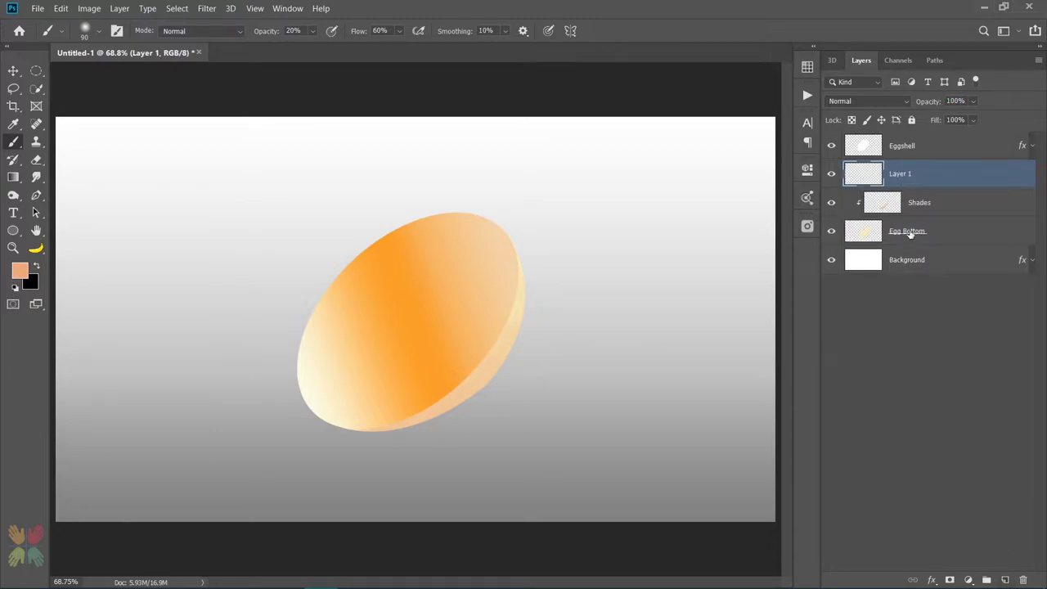
{"action": "left_click", "coordinate": [867, 183], "text": "alt"}
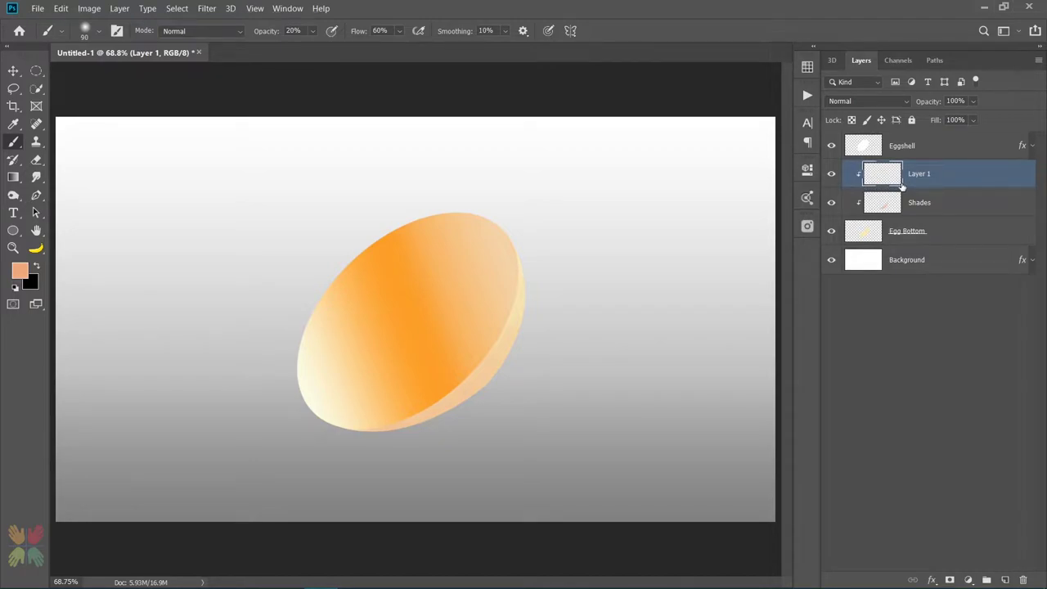
{"action": "key", "text": "shift+F5"}
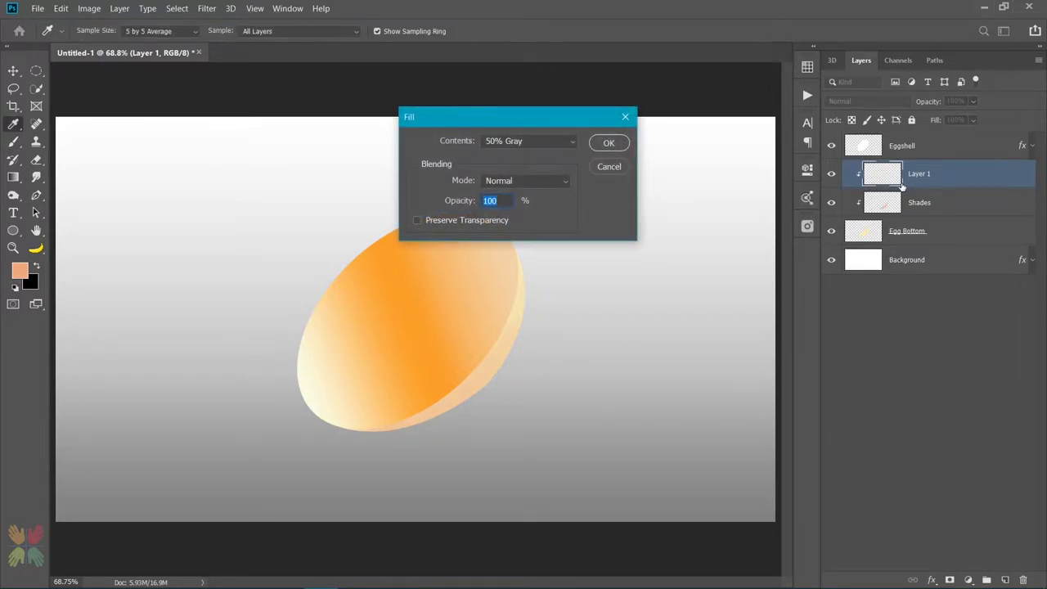
{"action": "left_click", "coordinate": [500, 141]}
{"action": "left_click", "coordinate": [514, 252]}
{"action": "left_click", "coordinate": [608, 144]}
{"action": "key", "text": "b"}
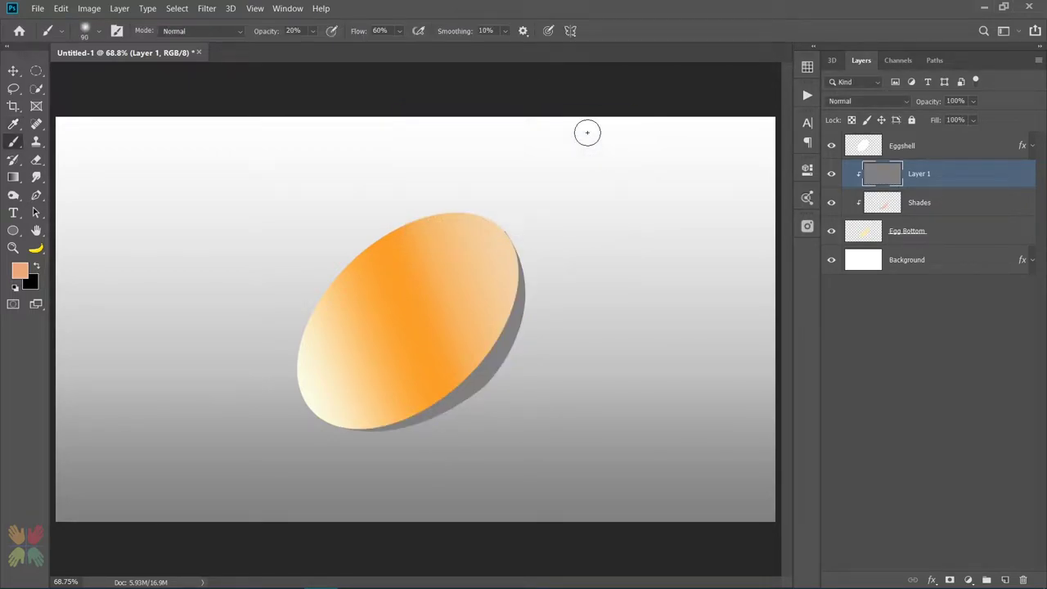
Add 5% Gaussian monochromatic noise to the gray layer and set its blend mode to Soft Light.
{"action": "left_click", "coordinate": [206, 8]}
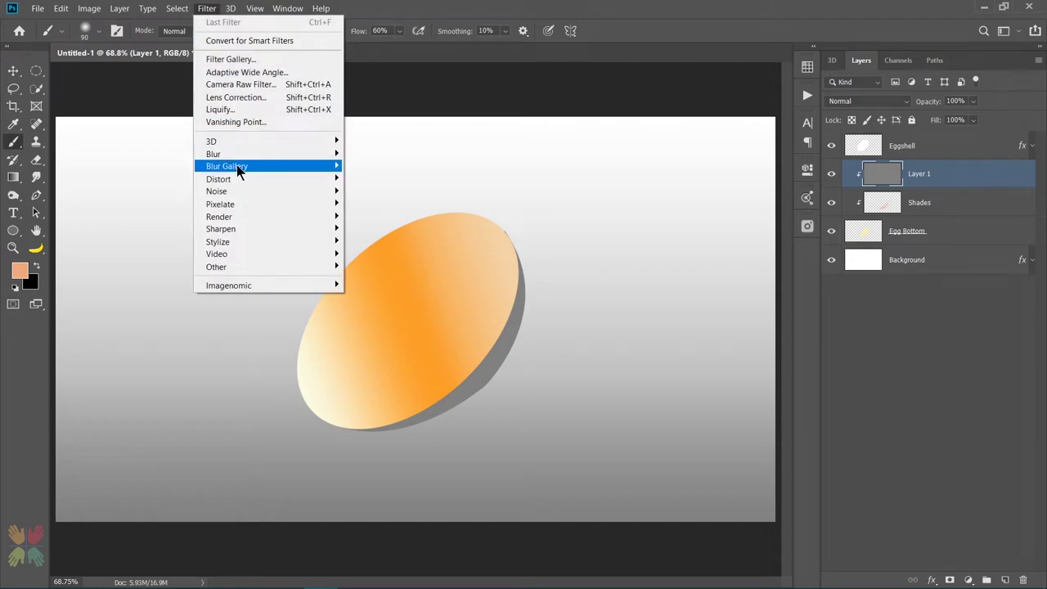
{"action": "mouse_move", "coordinate": [236, 193]}
{"action": "left_click", "coordinate": [353, 190]}
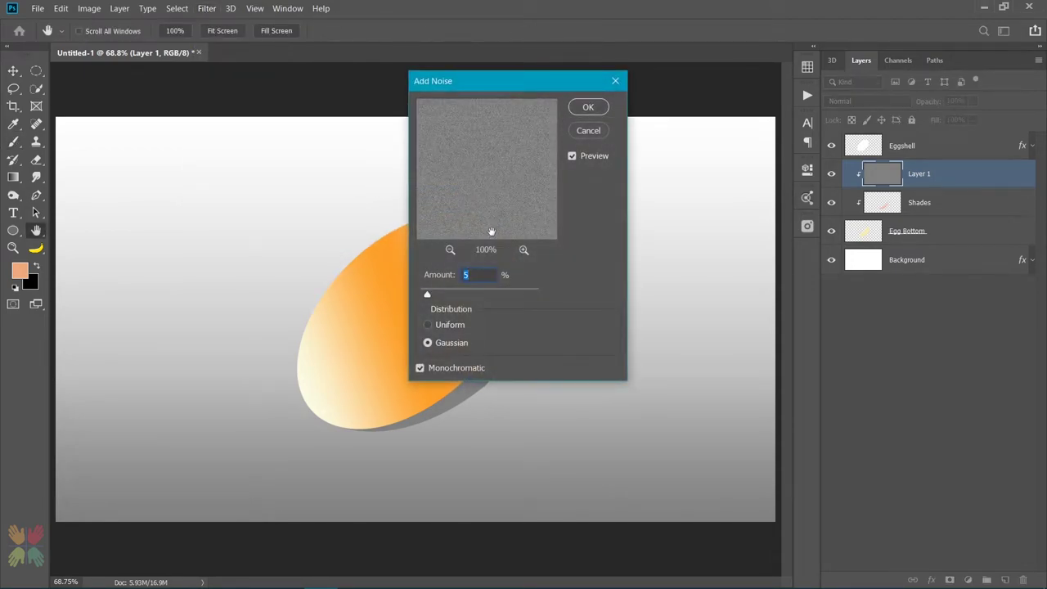
{"action": "left_click", "coordinate": [582, 109]}
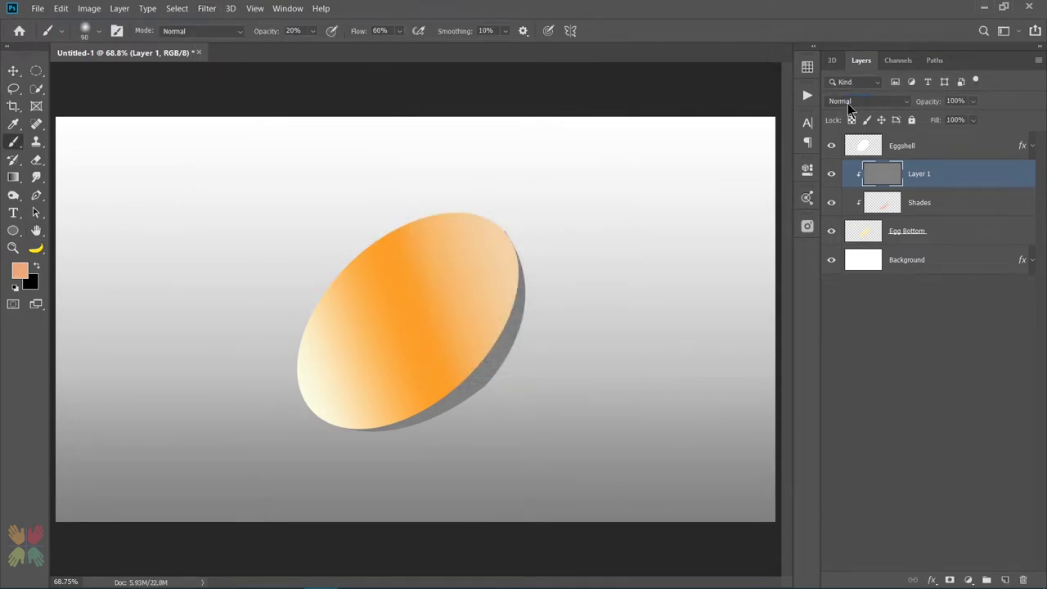
{"action": "left_click", "coordinate": [851, 103]}
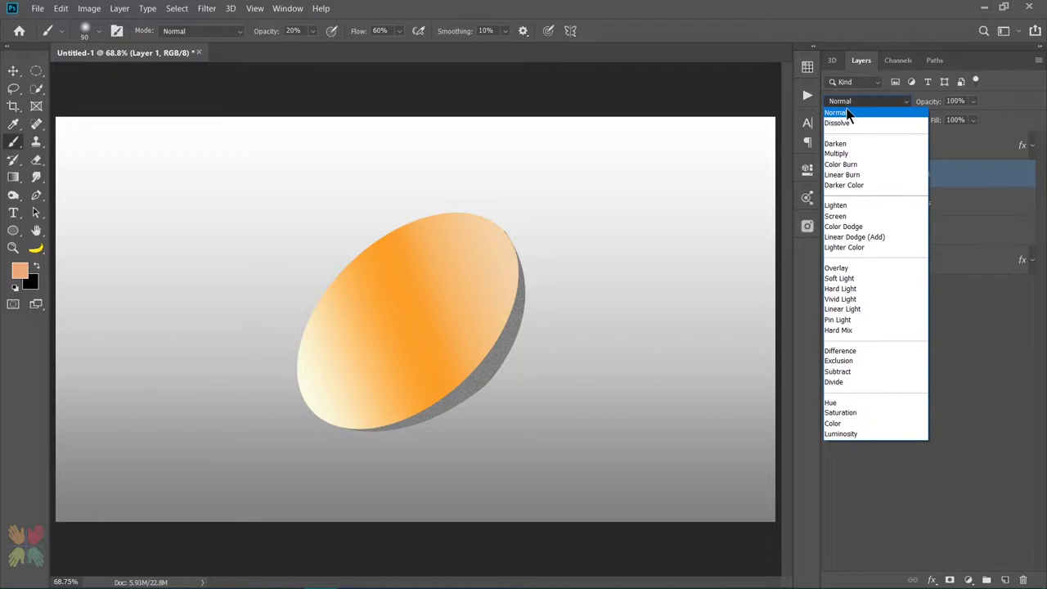
{"action": "left_click", "coordinate": [843, 278]}
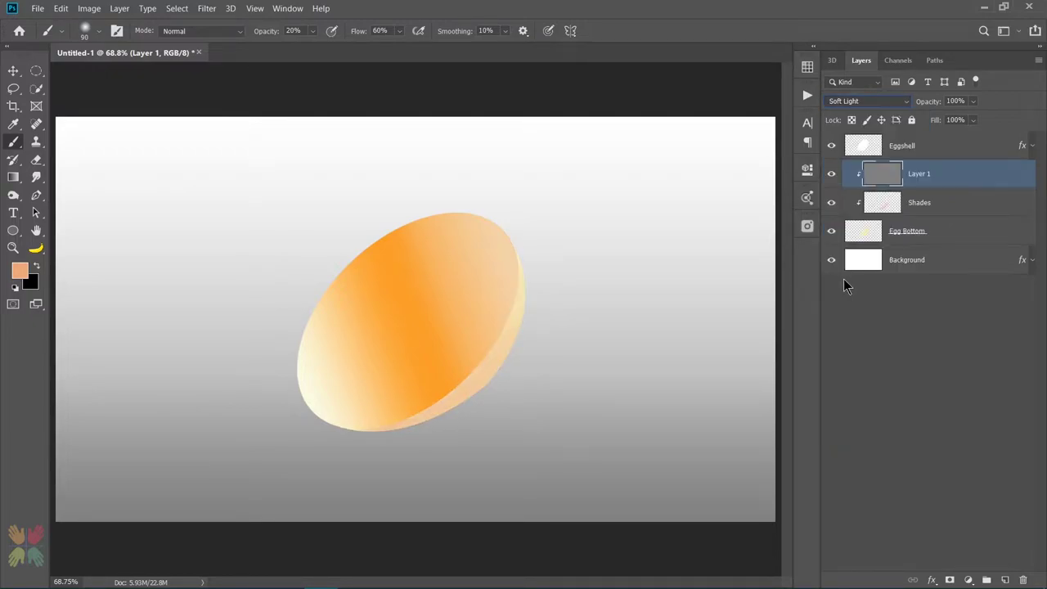
Add a Levels adjustment clipped to Egg Bottom, raise its shadow input to about 65 and adjust the highlight input.
{"action": "left_click", "coordinate": [969, 579]}
{"action": "left_click", "coordinate": [957, 394]}
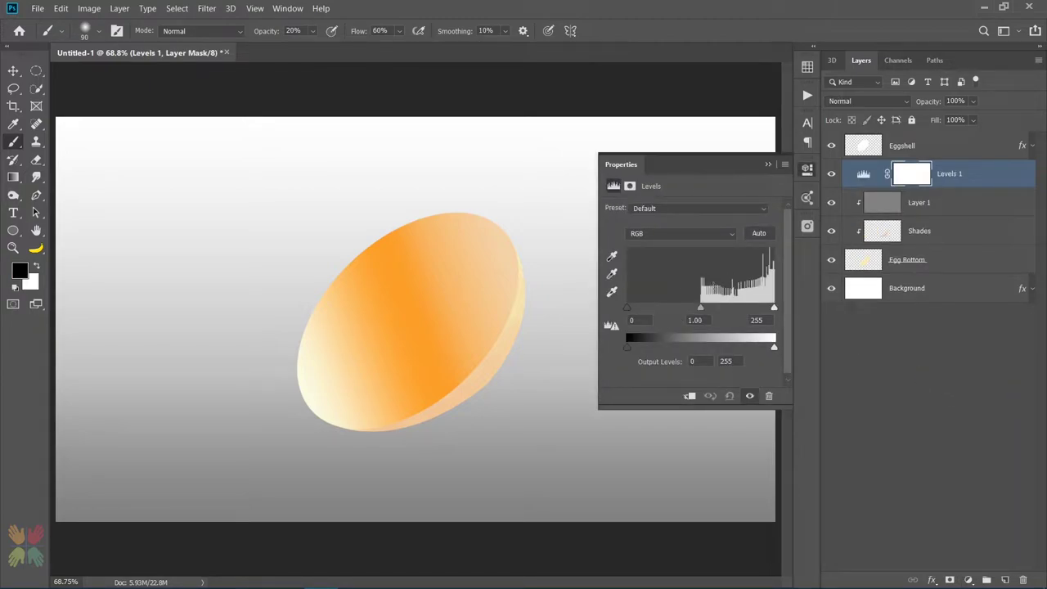
{"action": "left_click", "coordinate": [689, 395]}
{"action": "left_click_drag", "start_coordinate": [631, 317], "coordinate": [667, 320]}
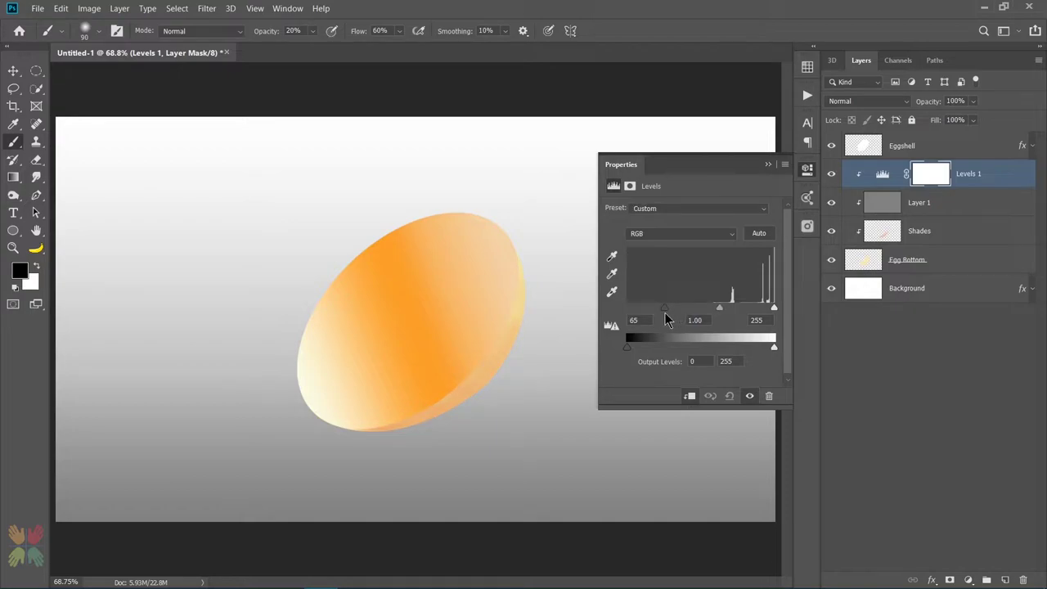
{"action": "left_click_drag", "start_coordinate": [774, 309], "coordinate": [720, 317]}
{"action": "left_click", "coordinate": [768, 165]}
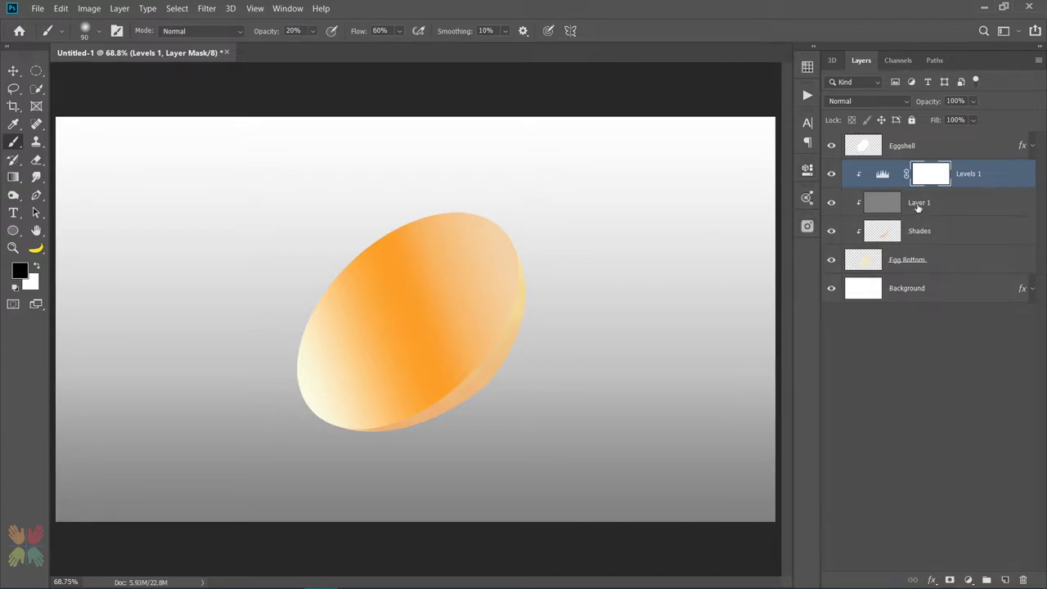
Apply the Emboss filter to the gray noise layer with angle 135°, height 34 pixels and amount 100%.
{"action": "key", "text": "e"}
{"action": "left_click", "coordinate": [922, 260]}
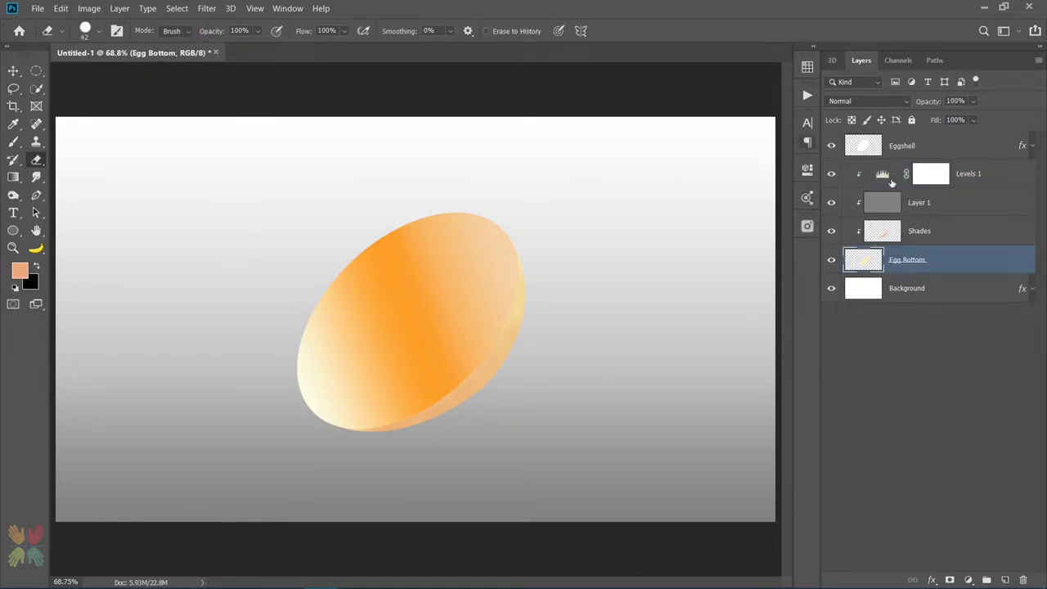
{"action": "left_click", "coordinate": [908, 205]}
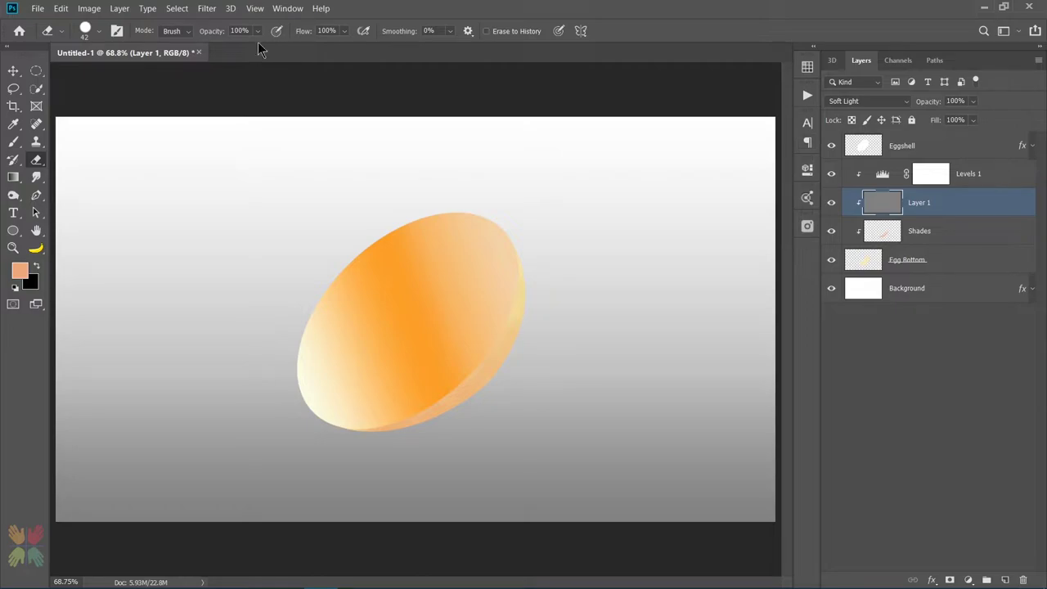
{"action": "left_click", "coordinate": [212, 12]}
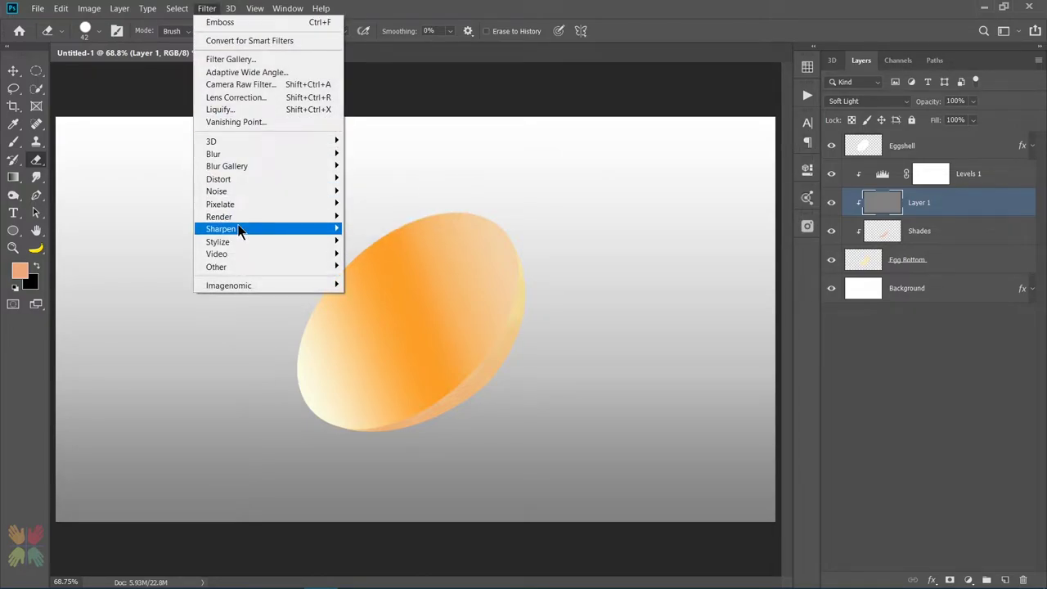
{"action": "mouse_move", "coordinate": [246, 241]}
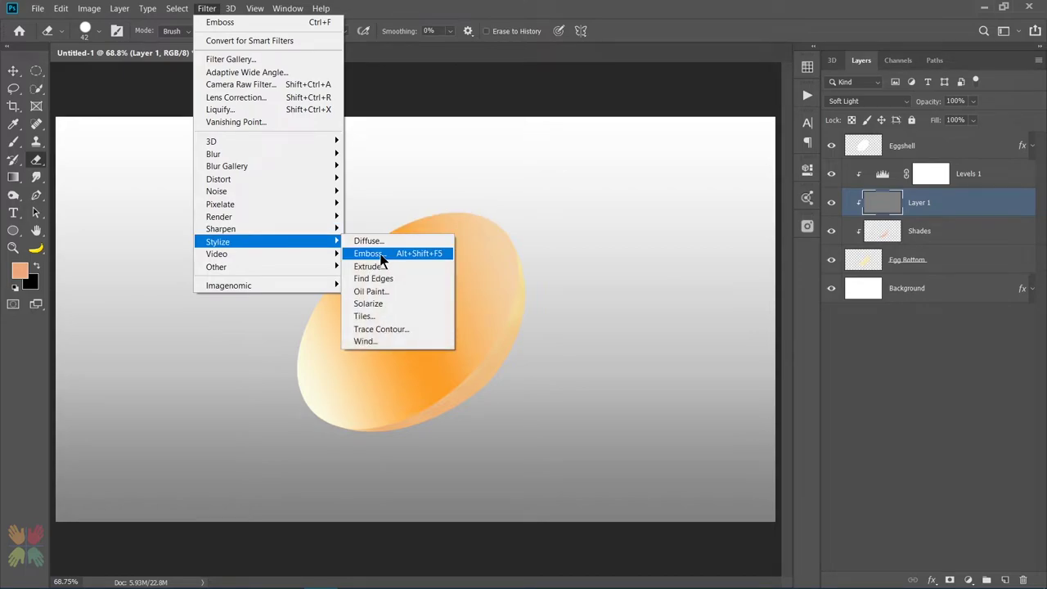
{"action": "left_click", "coordinate": [370, 253]}
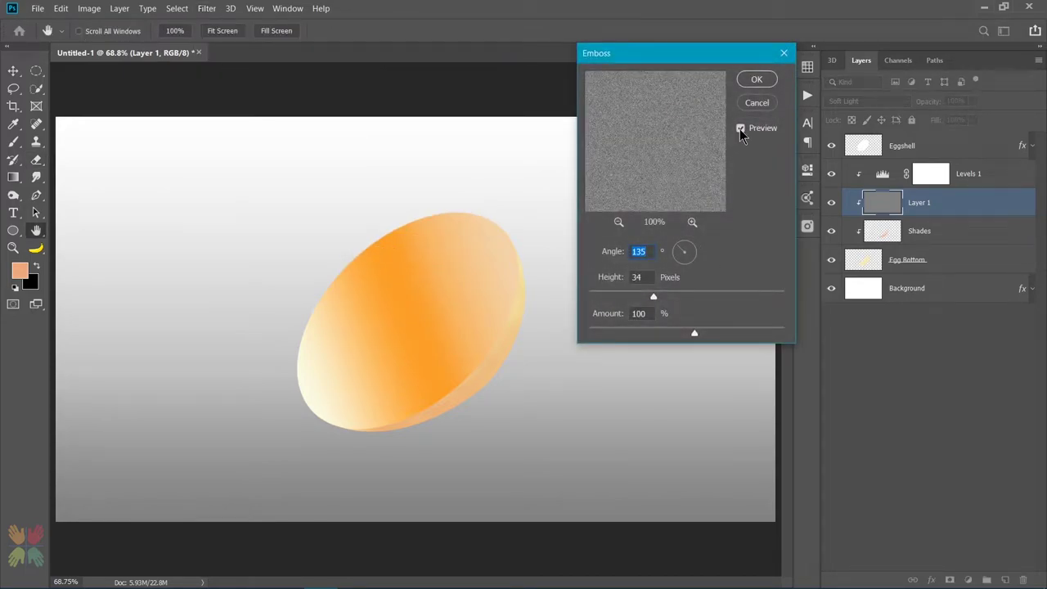
{"action": "left_click", "coordinate": [653, 254]}
{"action": "left_click", "coordinate": [747, 81]}
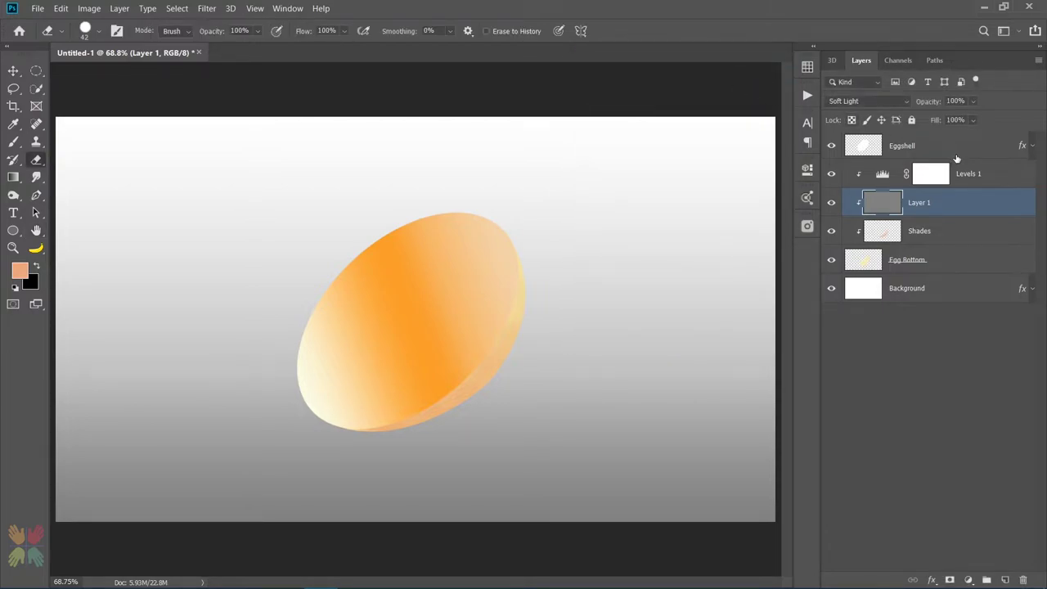
Add a Curves adjustment above Levels 1, clipped to Egg Bottom, and bend the curve slightly downward with two points to darken the rim.
{"action": "left_click", "coordinate": [965, 180]}
{"action": "left_click", "coordinate": [968, 579]}
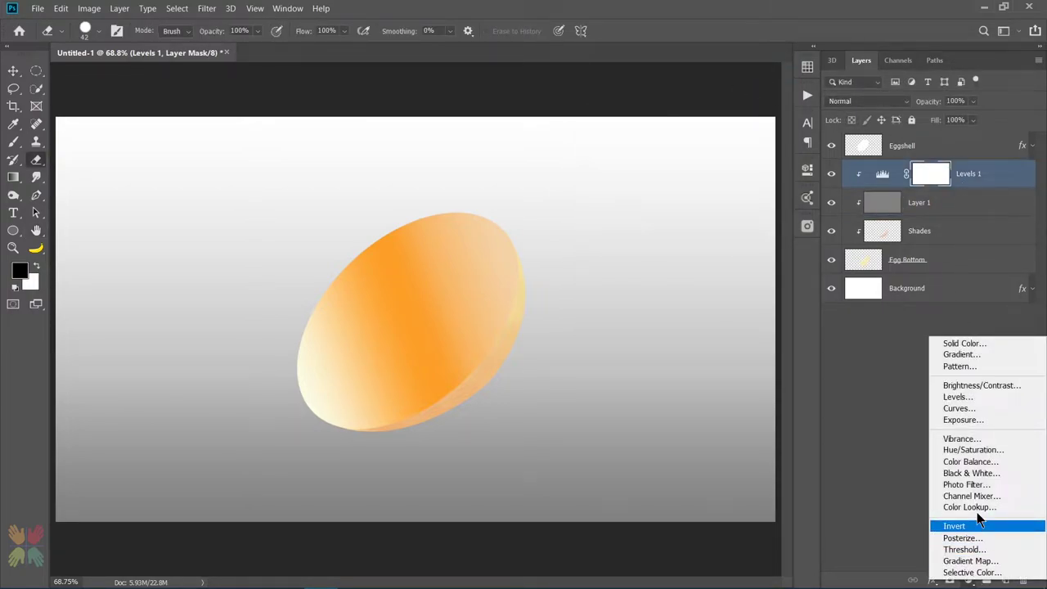
{"action": "left_click", "coordinate": [956, 408]}
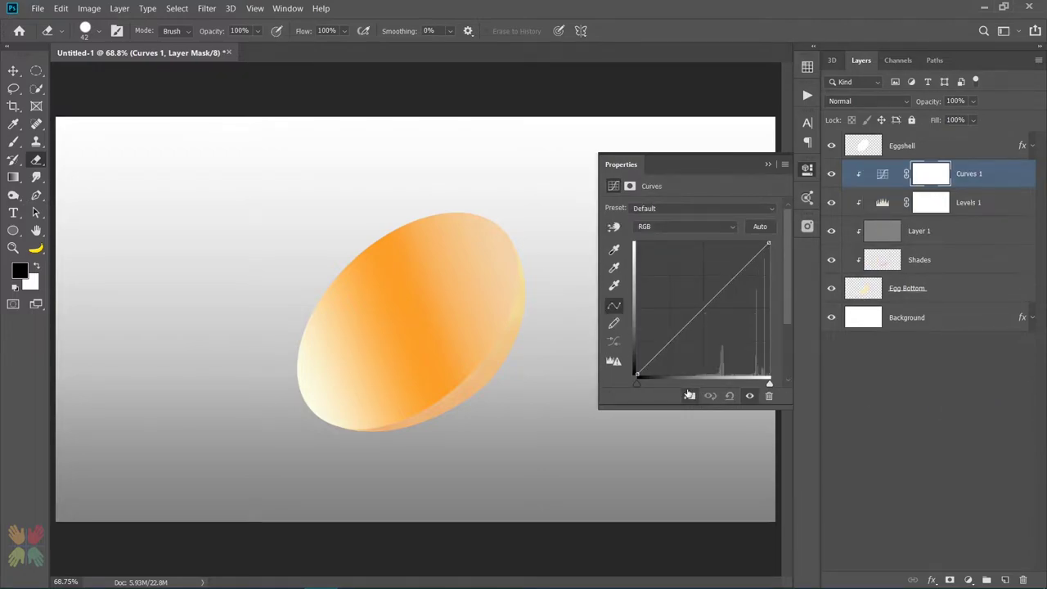
{"action": "left_click", "coordinate": [672, 343]}
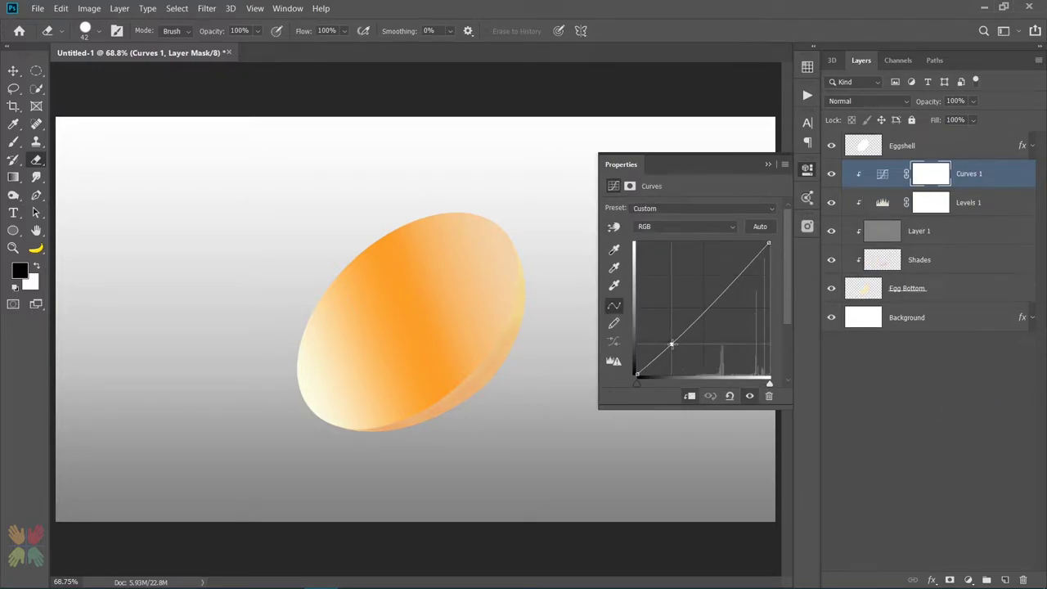
{"action": "left_click", "coordinate": [742, 275]}
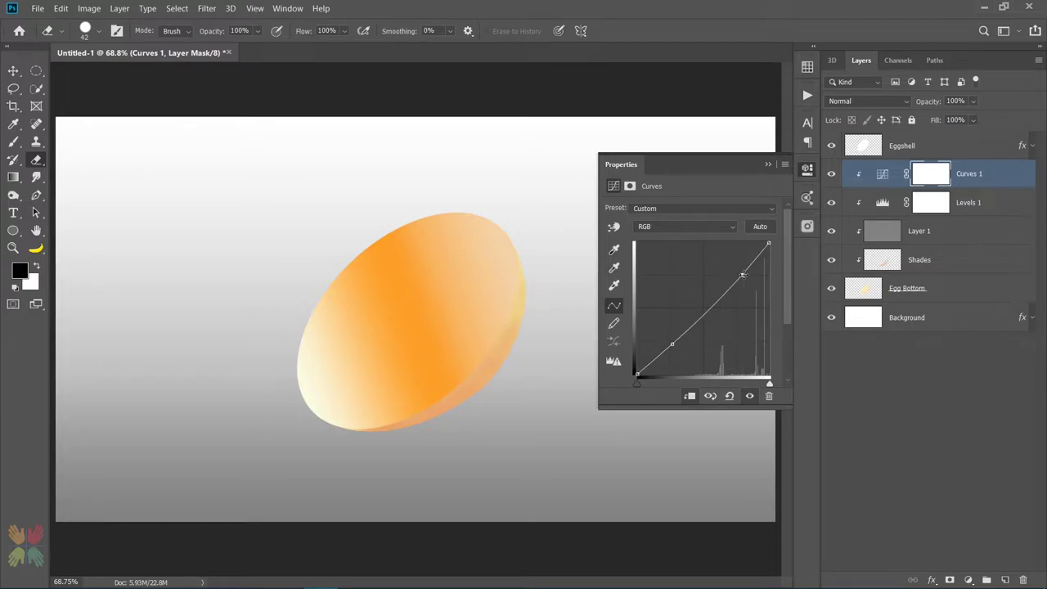
{"action": "left_click", "coordinate": [766, 166]}
Trace a jagged freehand selection around the Eggshell's edge, invert it, delete the area outside, and deselect.
{"action": "left_click", "coordinate": [898, 152]}
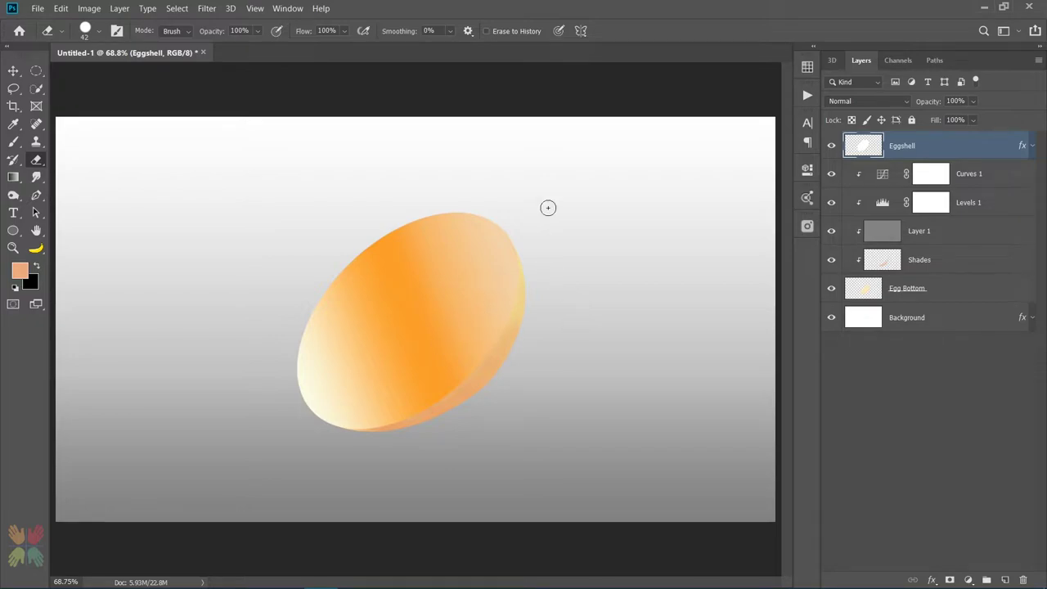
{"action": "left_click", "coordinate": [13, 91]}
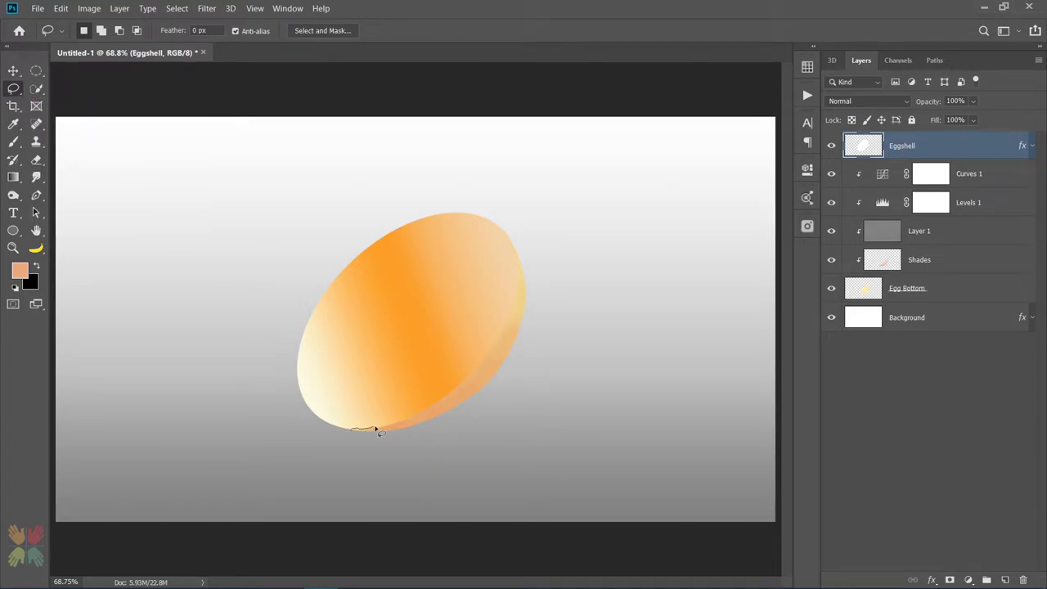
{"action": "mouse_move", "coordinate": [426, 410]}
{"action": "left_mouse_down"}
{"action": "mouse_move", "coordinate": [481, 375]}
{"action": "mouse_move", "coordinate": [514, 323]}
{"action": "mouse_move", "coordinate": [518, 263]}
{"action": "mouse_move", "coordinate": [458, 213]}
{"action": "mouse_move", "coordinate": [418, 221]}
{"action": "left_mouse_up"}
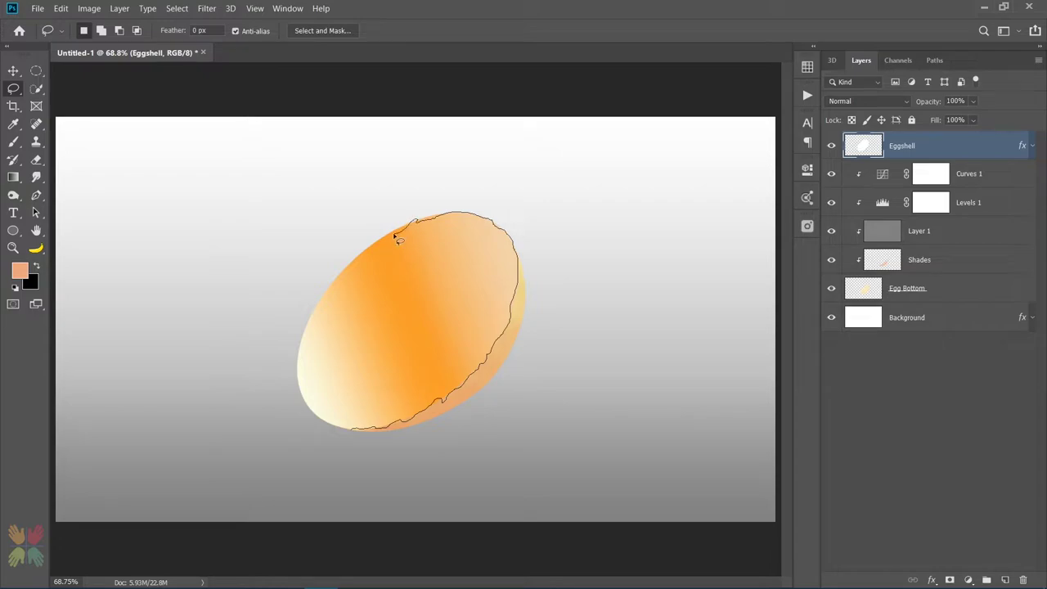
{"action": "mouse_move", "coordinate": [339, 278]}
{"action": "left_mouse_down"}
{"action": "mouse_move", "coordinate": [309, 323]}
{"action": "mouse_move", "coordinate": [299, 362]}
{"action": "mouse_move", "coordinate": [314, 411]}
{"action": "mouse_move", "coordinate": [358, 432]}
{"action": "left_mouse_up"}
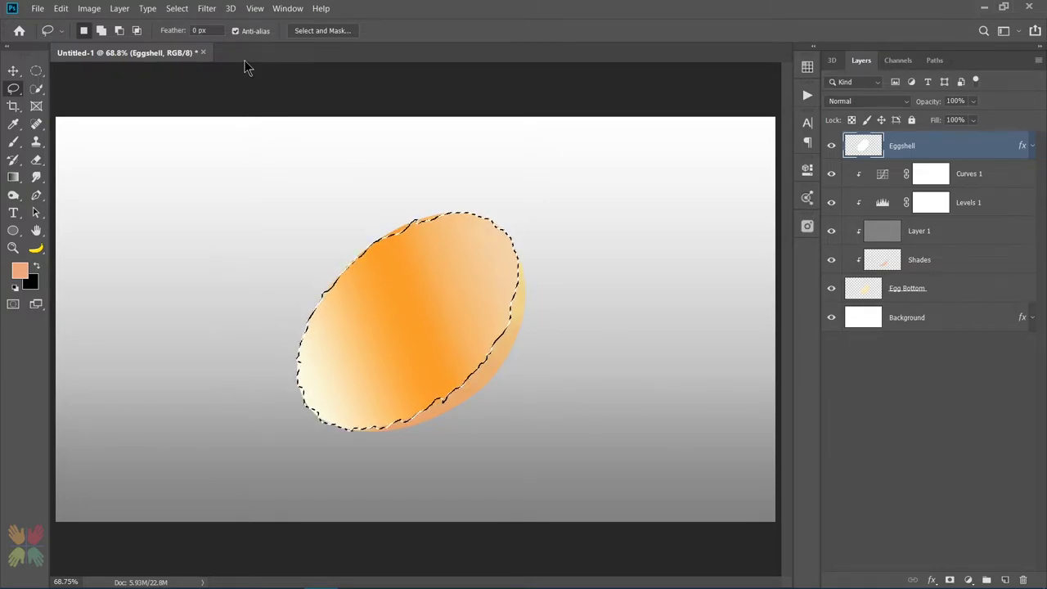
{"action": "left_click", "coordinate": [177, 8]}
{"action": "left_click", "coordinate": [197, 59]}
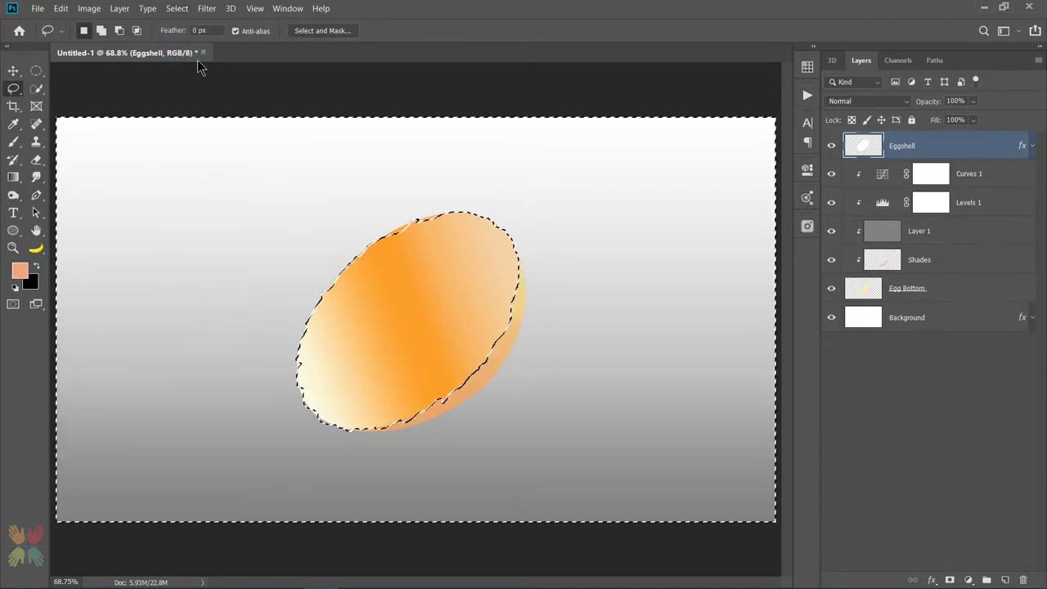
{"action": "key", "text": "Delete"}
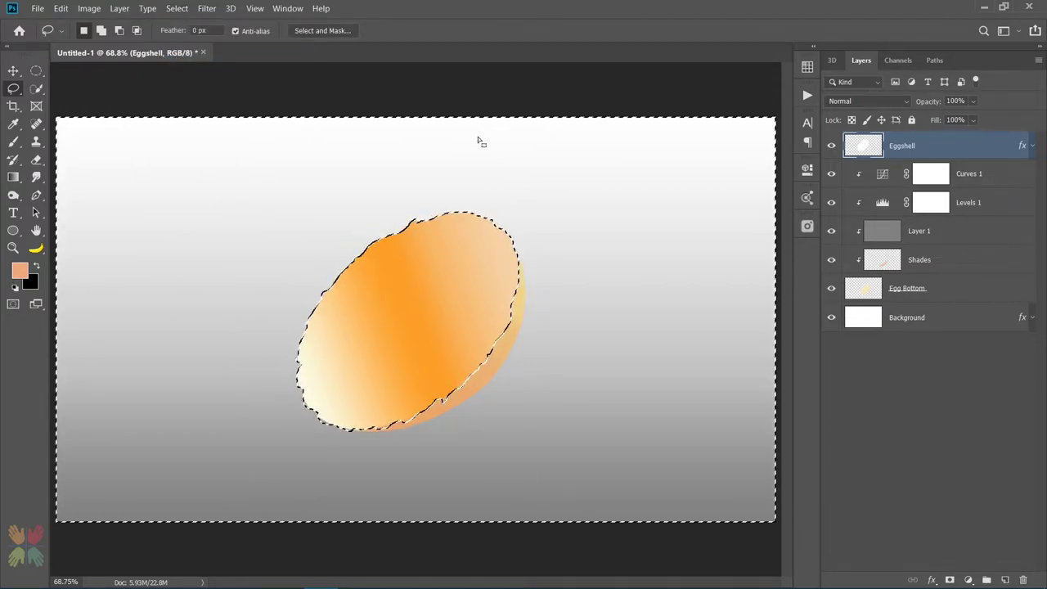
{"action": "key", "text": "ctrl+d"}
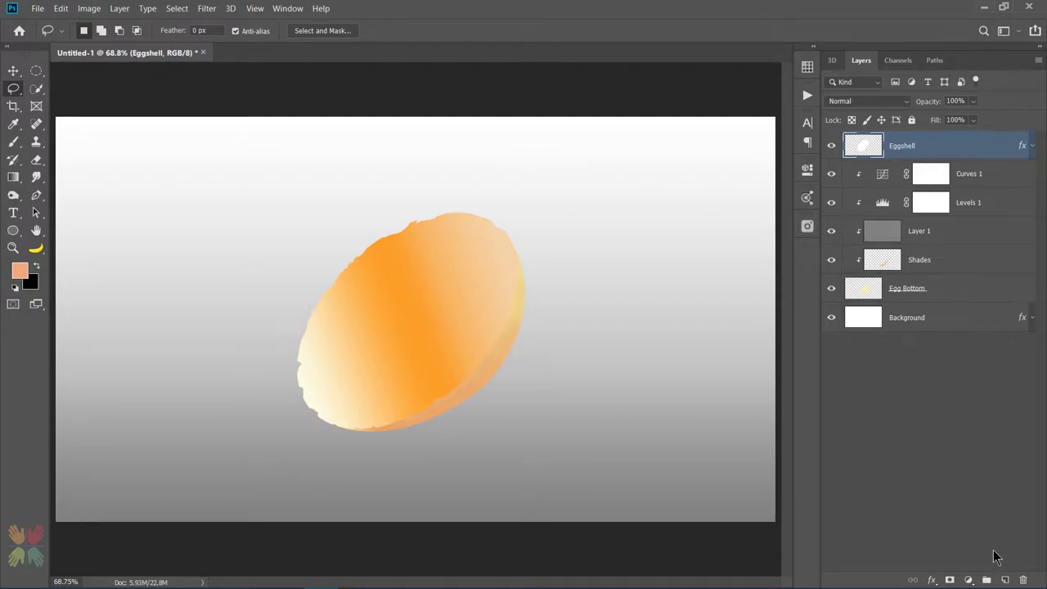
Add a new layer above Eggshell and name it Thickness.
{"action": "left_click", "coordinate": [1004, 579]}
{"action": "double_click", "coordinate": [899, 146]}
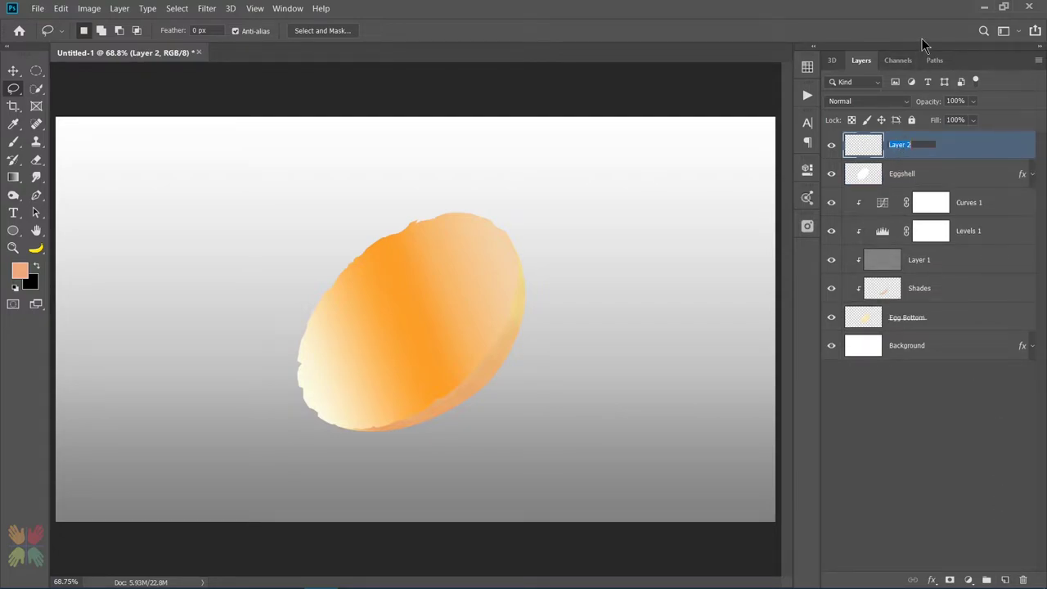
{"action": "type", "text": "Tch"}
{"action": "key", "text": "BackSpace"}
{"action": "key", "text": "BackSpace"}
{"action": "type", "text": "hickness"}
{"action": "key", "text": "Return"}
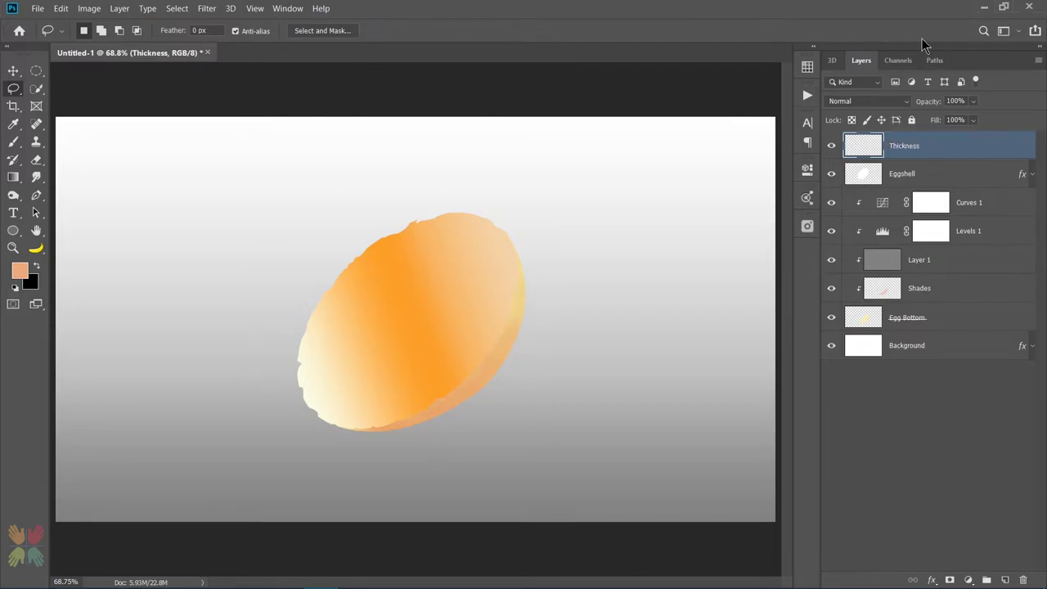
Load the Eggshell layer's outline as a selection, fill it with white on the Thickness layer, and deselect.
{"action": "left_click", "coordinate": [864, 179], "text": "ctrl"}
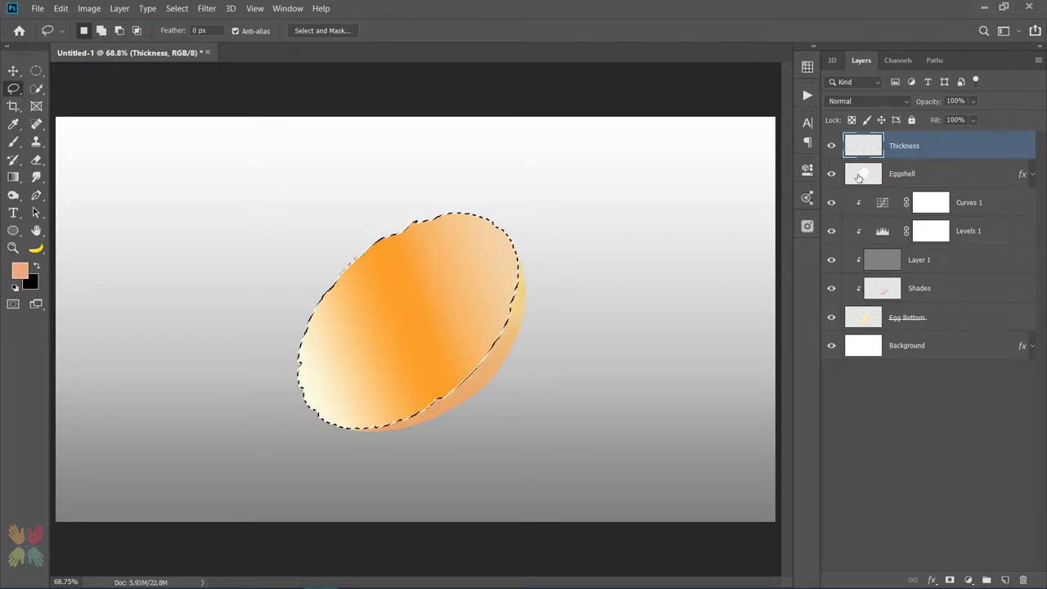
{"action": "key", "text": "d"}
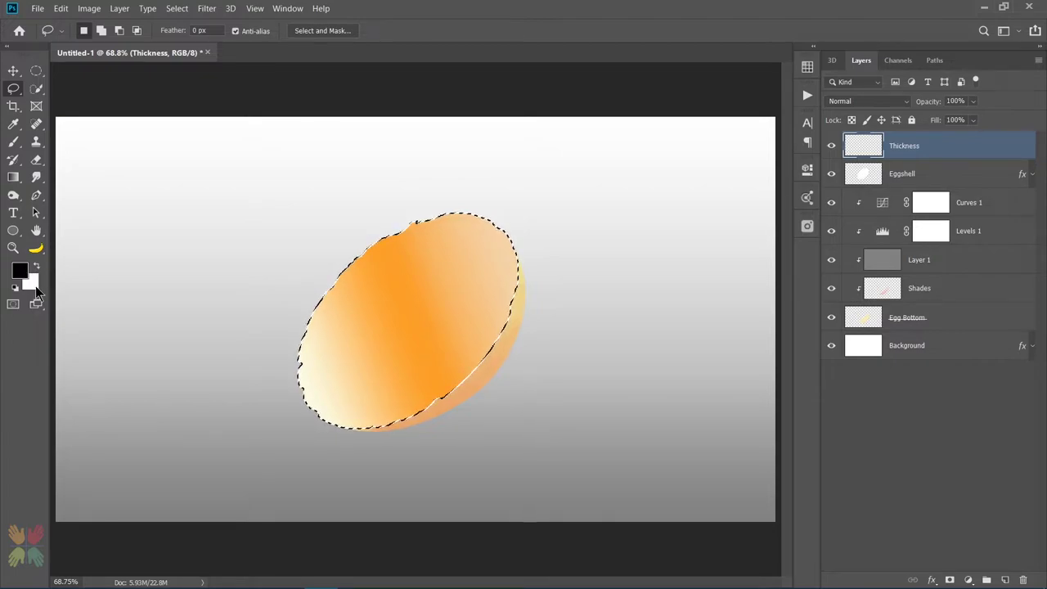
{"action": "key", "text": "x"}
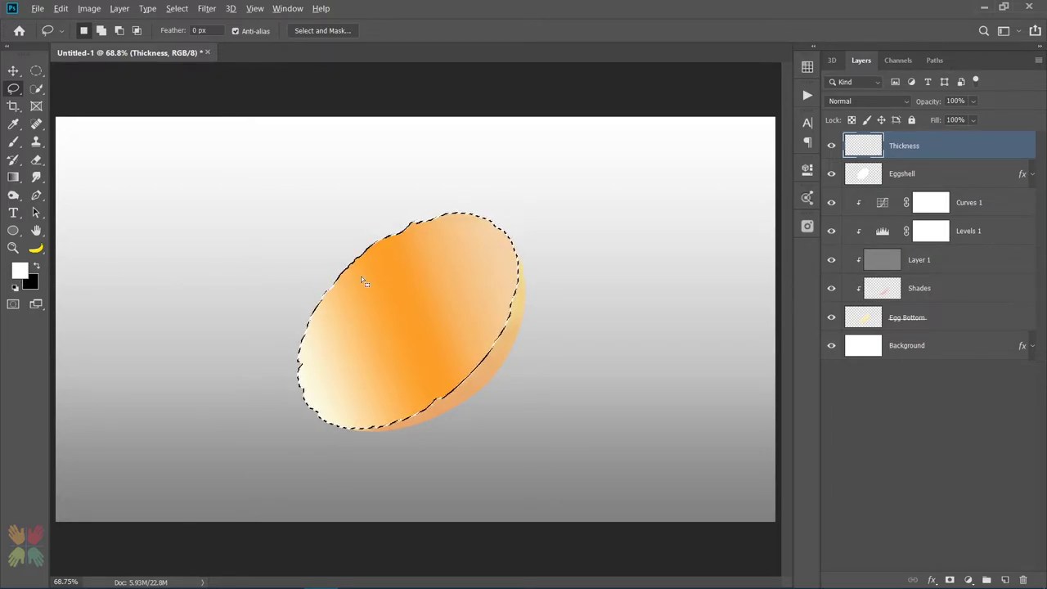
{"action": "key", "text": "alt+BackSpace"}
{"action": "key", "text": "ctrl+d"}
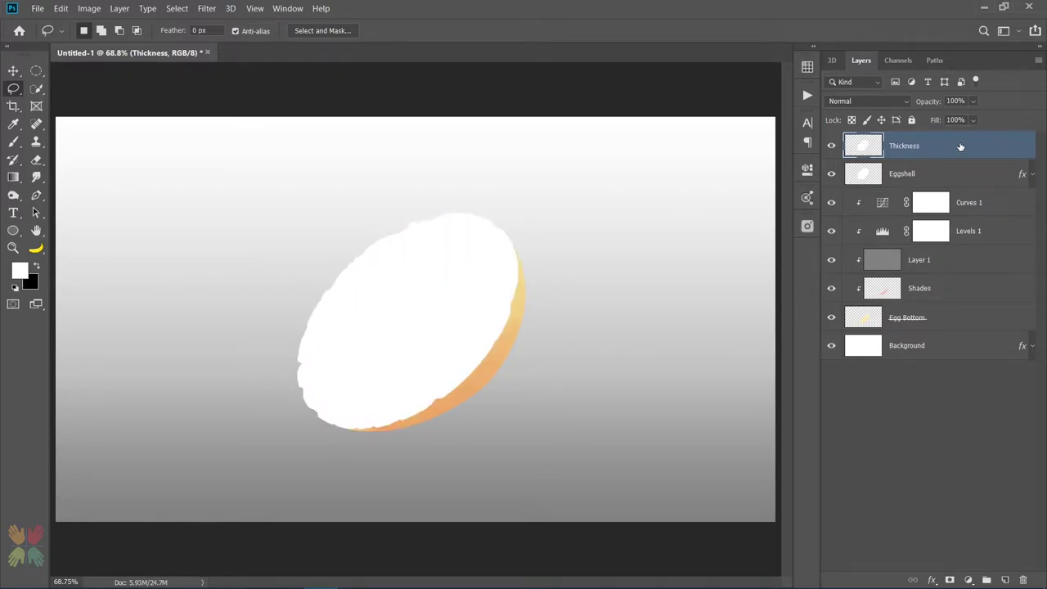
Move the Thickness layer below Eggshell and nudge it a few pixels down and right to form a thin white rim.
{"action": "left_click_drag", "start_coordinate": [946, 146], "coordinate": [944, 178]}
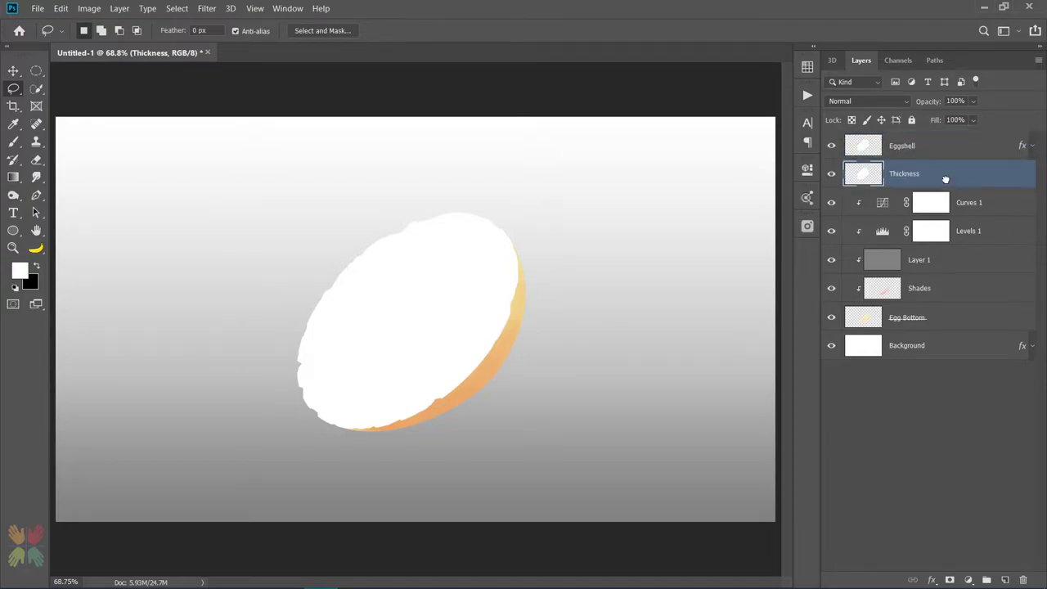
{"action": "key", "text": "ctrl+t"}
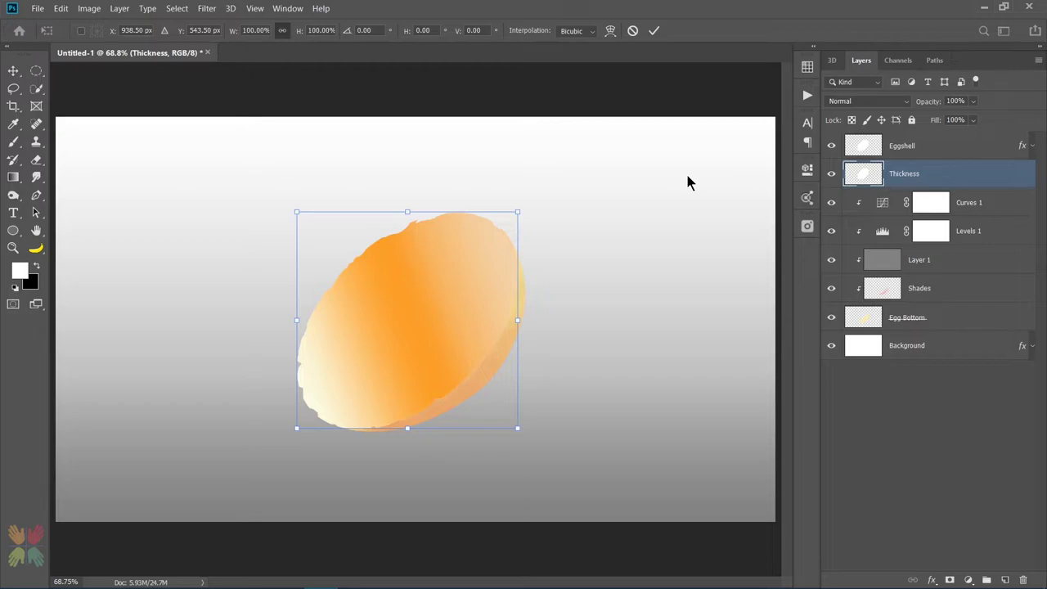
{"action": "key", "text": "Down"}
{"action": "key", "text": "Down"}
{"action": "key", "text": "Right"}
{"action": "key", "text": "Right"}
{"action": "key", "text": "Down"}
{"action": "key", "text": "Return"}
{"action": "key", "text": "l"}
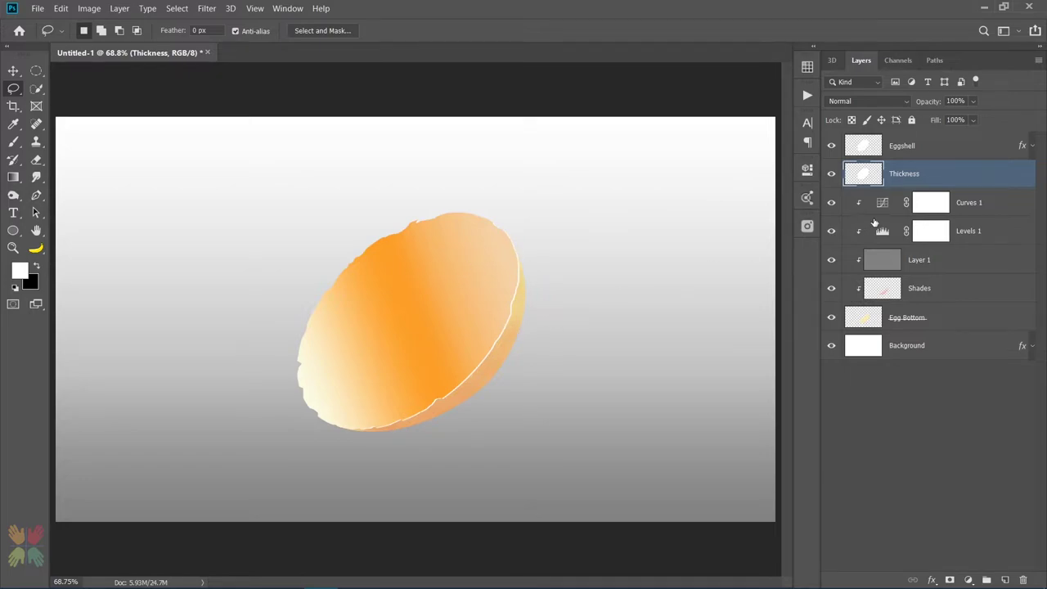
Add a new layer above Eggshell and name it Egg Yolk.
{"action": "left_click", "coordinate": [911, 152]}
{"action": "left_click", "coordinate": [1005, 579]}
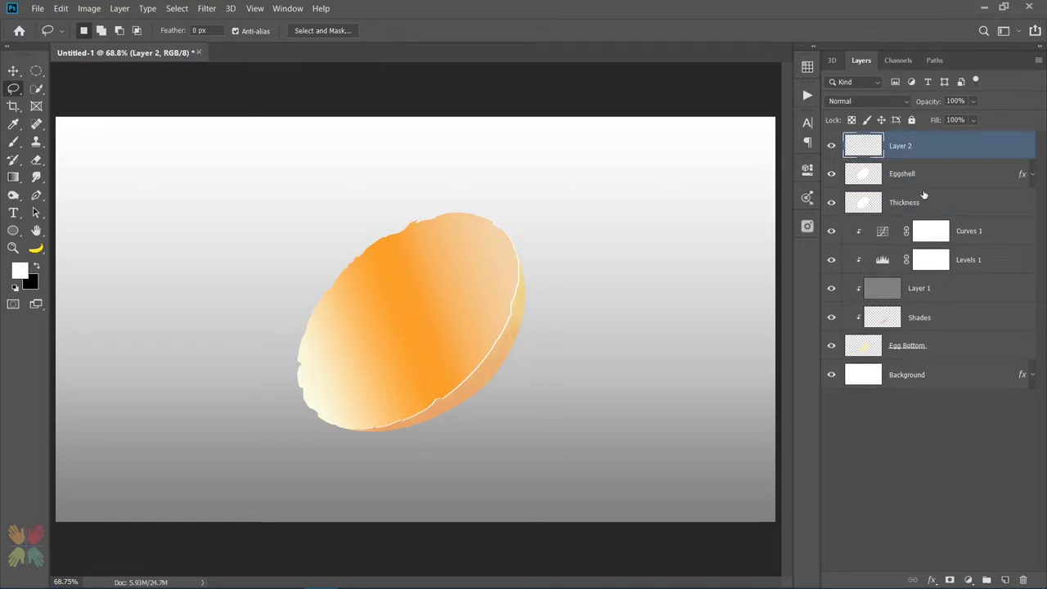
{"action": "double_click", "coordinate": [921, 144]}
{"action": "type", "text": "Egg Yolk"}
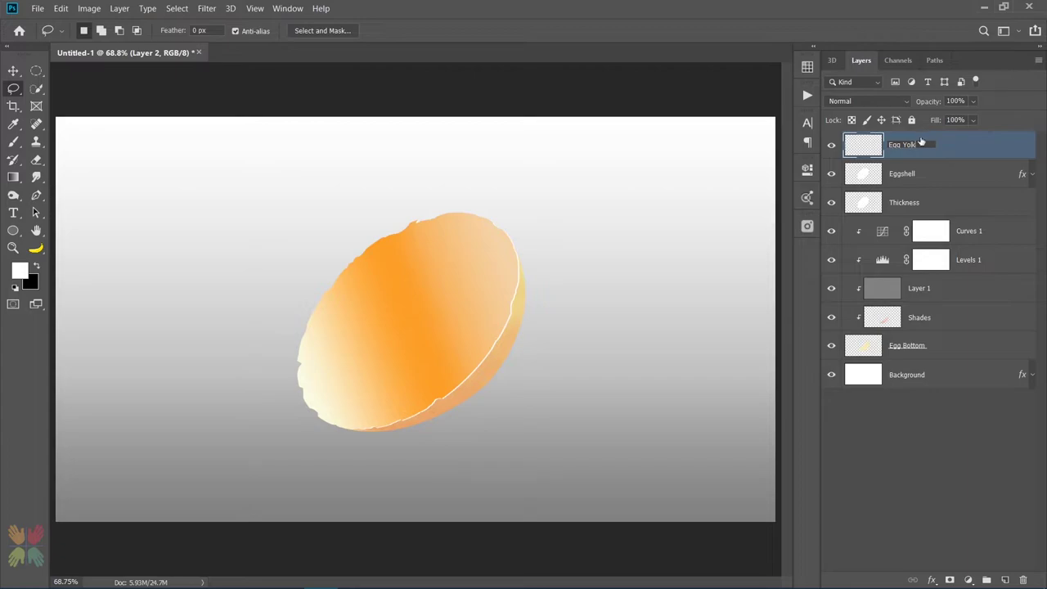
{"action": "key", "text": "Return"}
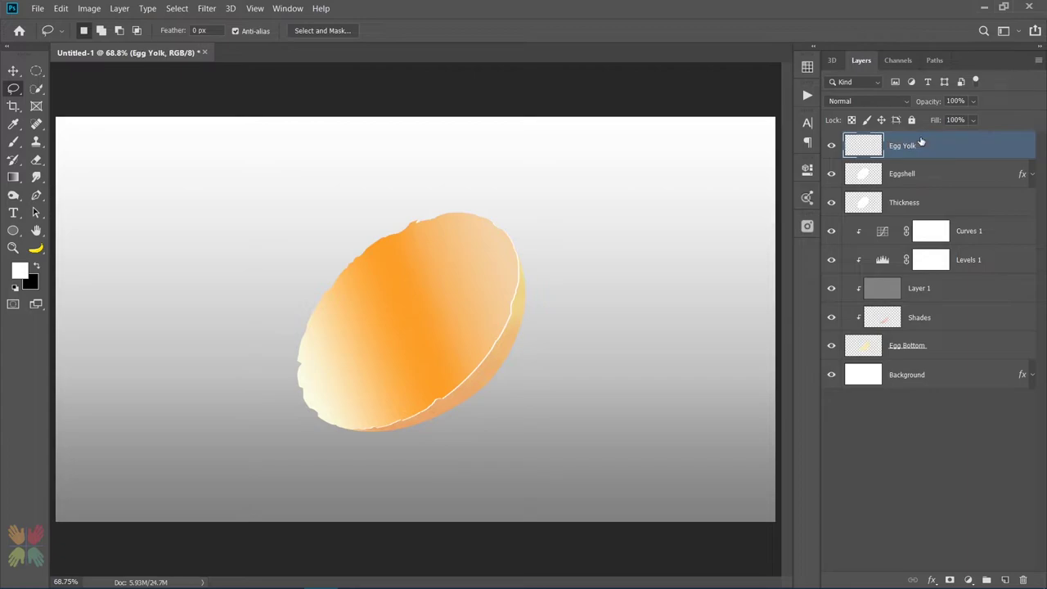
Draw a circular selection over the upper-left part of the eggshell and set the foreground color to bright yellow.
{"action": "left_click", "coordinate": [36, 72]}
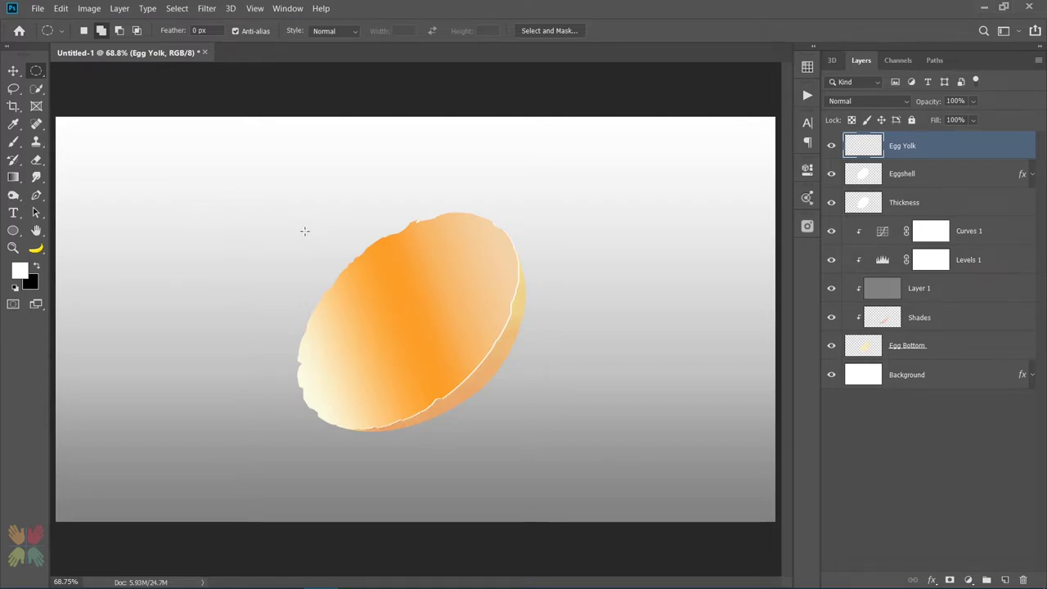
{"action": "left_click_drag", "start_coordinate": [310, 224], "coordinate": [510, 378]}
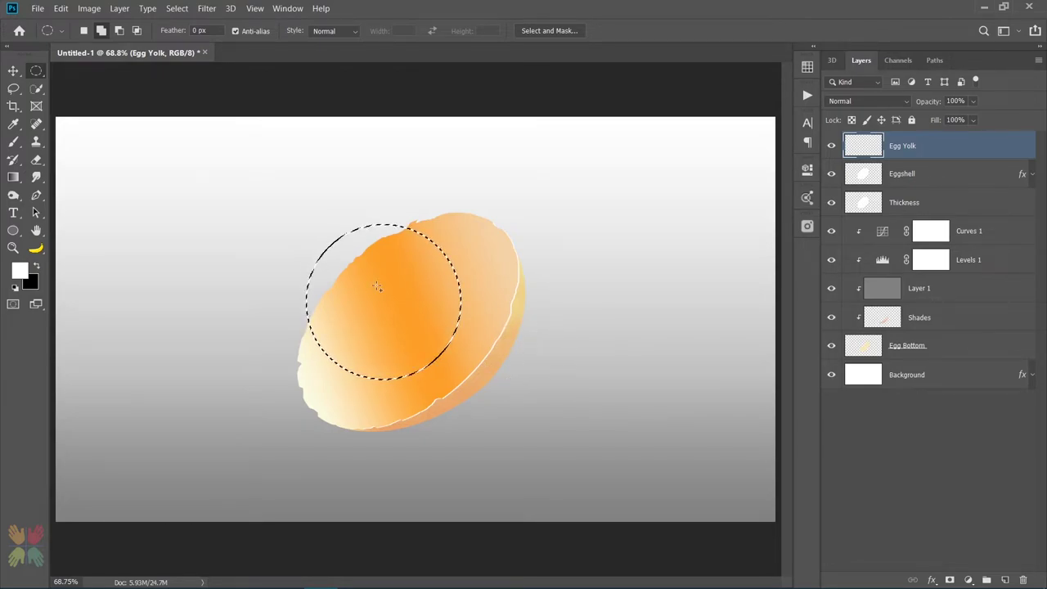
{"action": "left_click", "coordinate": [19, 271]}
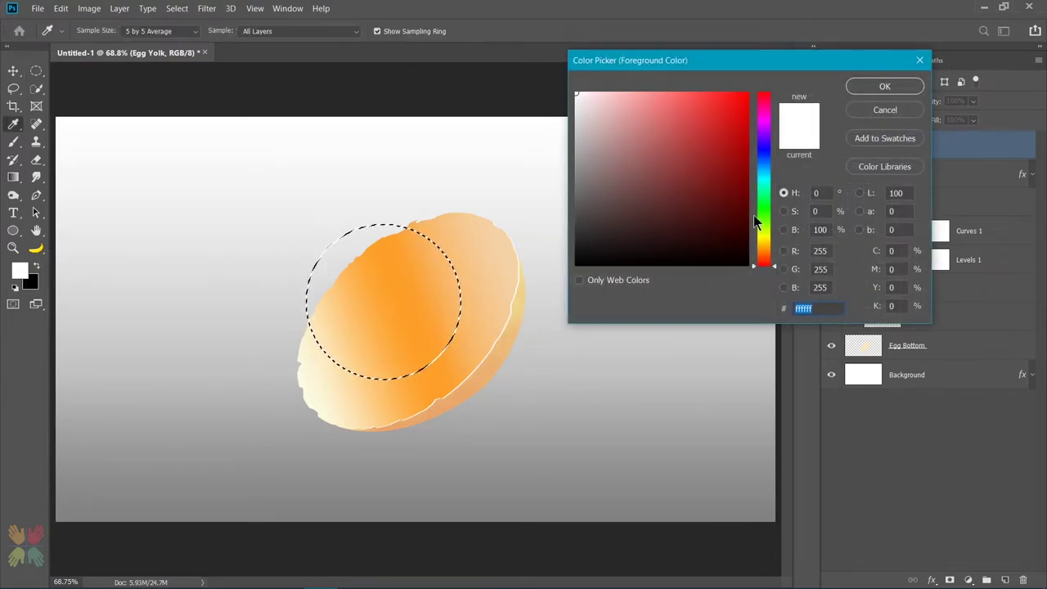
{"action": "left_click_drag", "start_coordinate": [753, 215], "coordinate": [763, 237]}
{"action": "left_click_drag", "start_coordinate": [732, 114], "coordinate": [722, 108]}
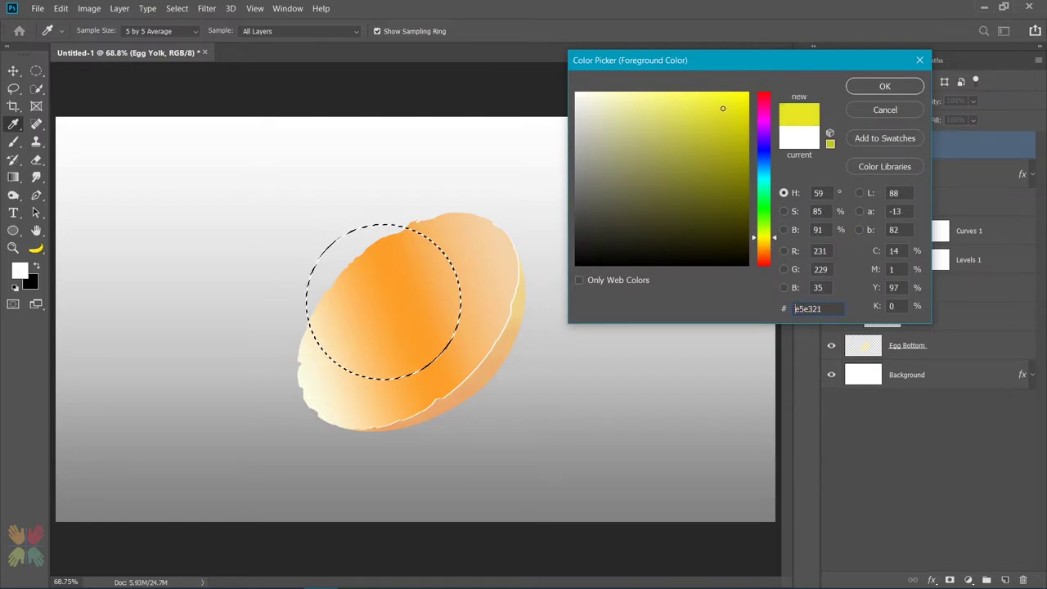
{"action": "left_click", "coordinate": [873, 86]}
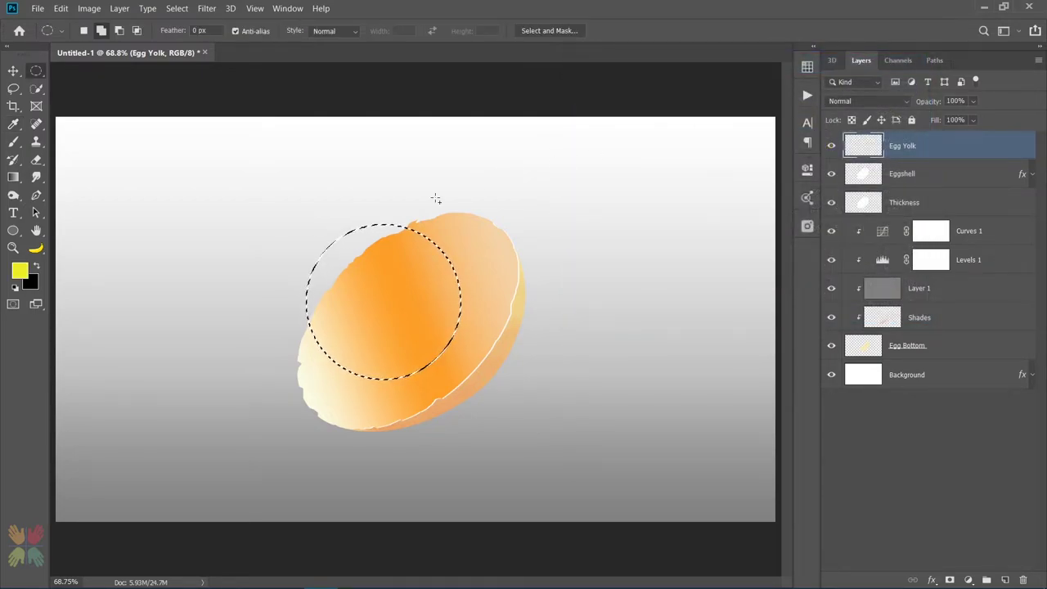
Feather the circular selection by 5 pixels, fill it with yellow on the Egg Yolk layer, and deselect.
{"action": "right_click", "coordinate": [376, 277]}
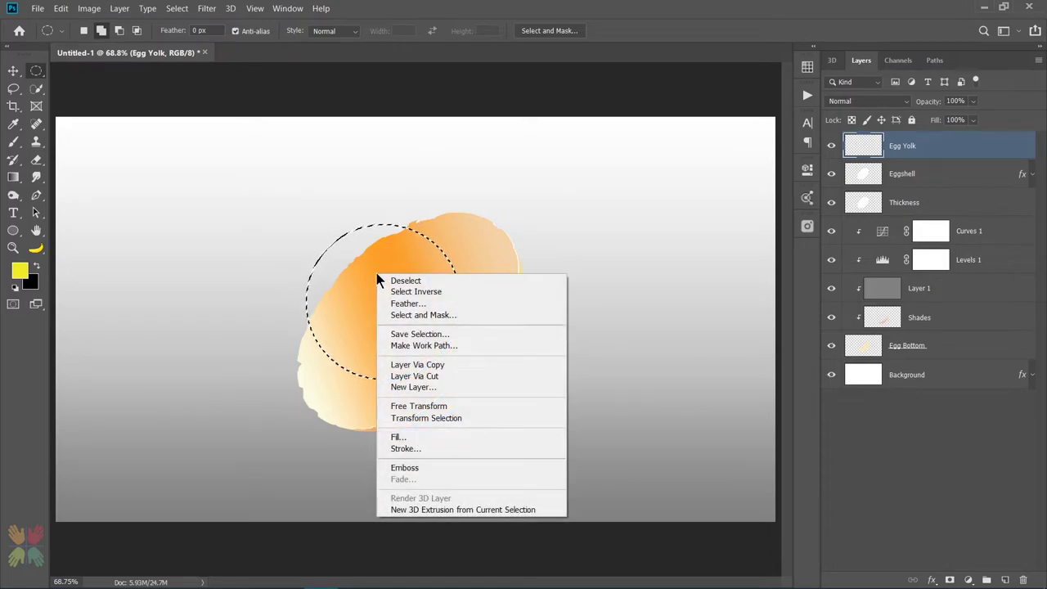
{"action": "left_click", "coordinate": [406, 303]}
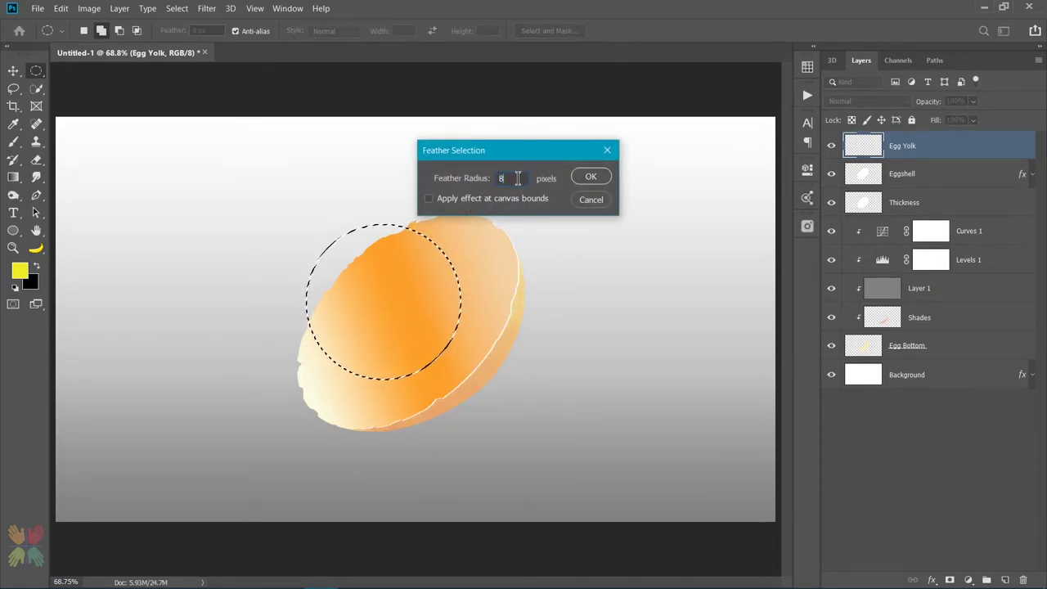
{"action": "type", "text": "5"}
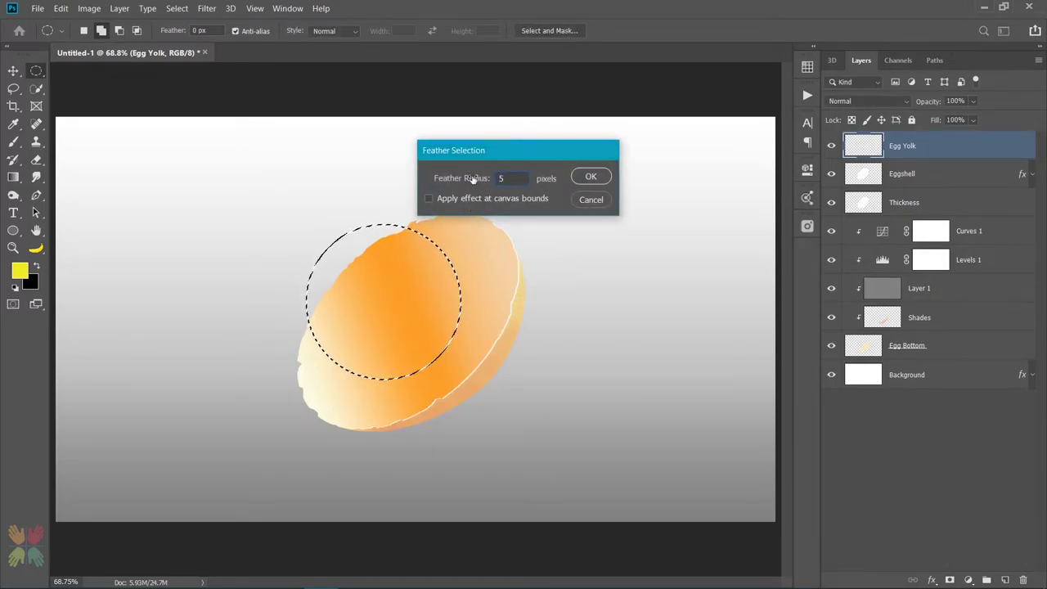
{"action": "key", "text": "Return"}
{"action": "key", "text": "alt+BackSpace"}
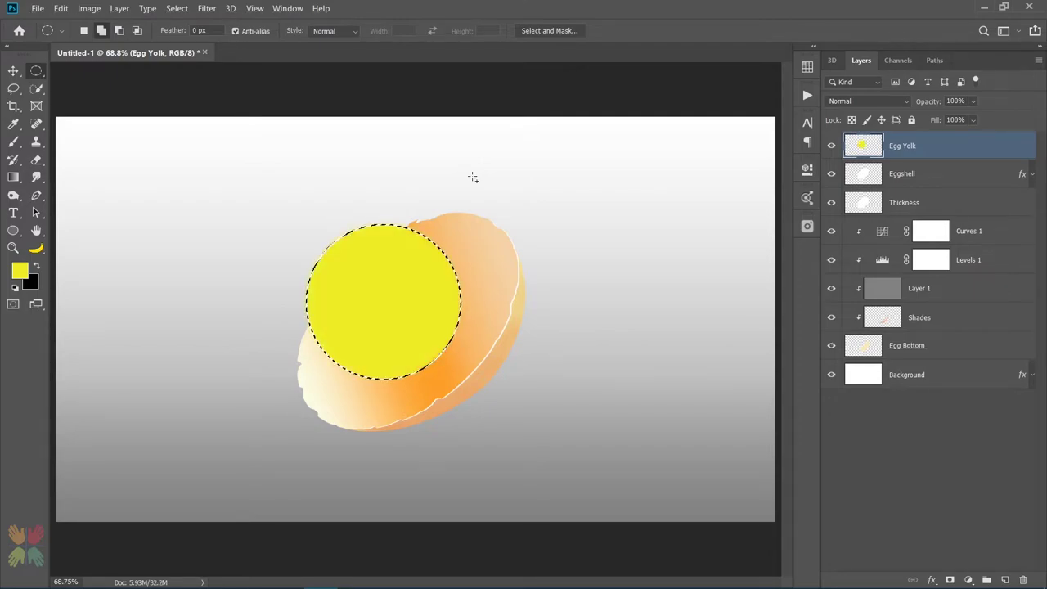
{"action": "key", "text": "ctrl+d"}
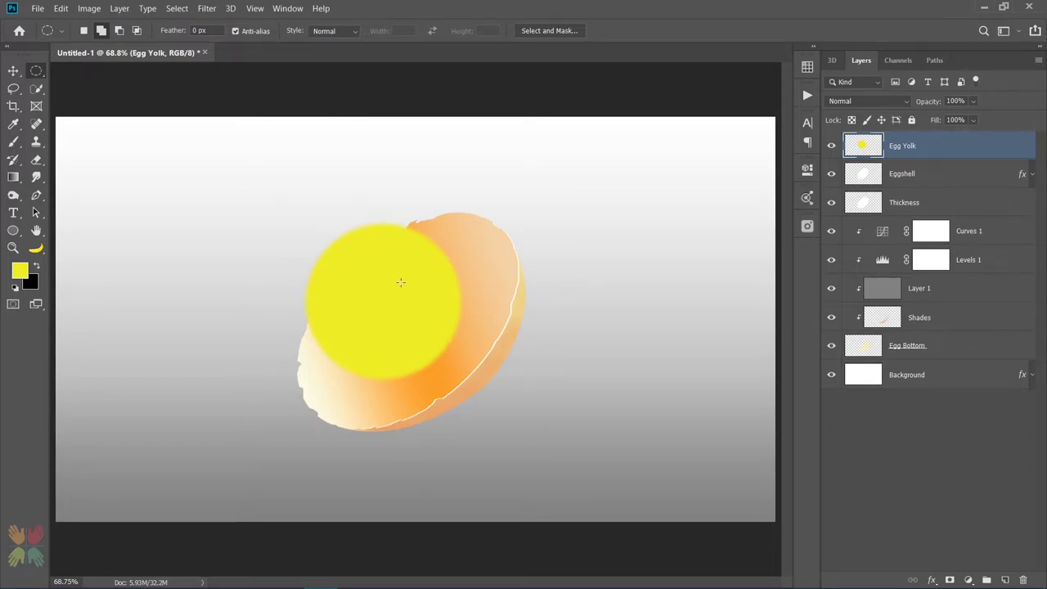
Transform the yellow circle into a slanted oval that follows the egg's tilt and sits against the shell's lower-right edge.
{"action": "key", "text": "v"}
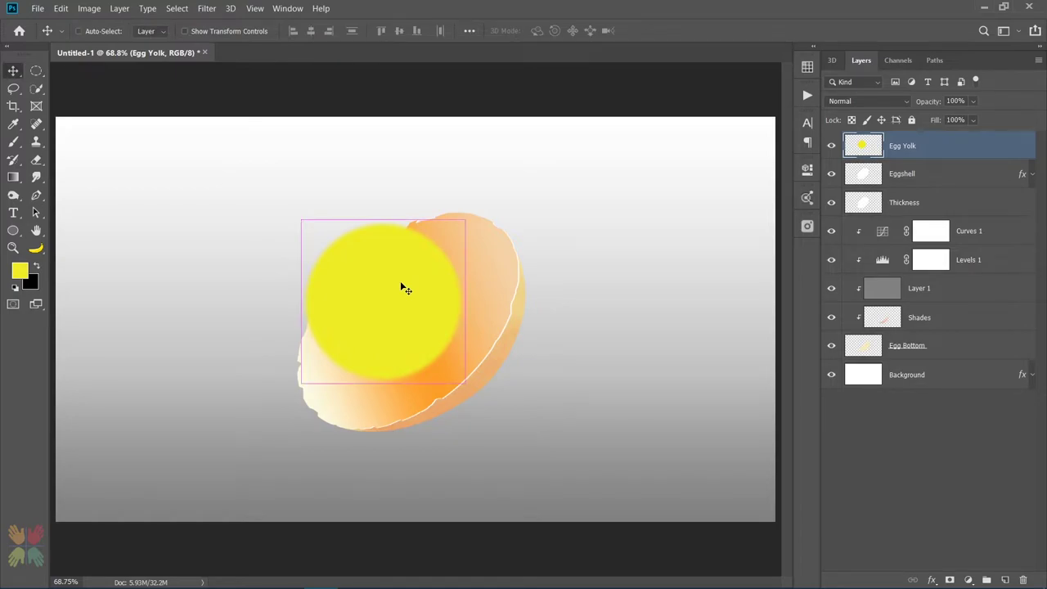
{"action": "key", "text": "ctrl+t"}
{"action": "left_click_drag", "start_coordinate": [381, 286], "coordinate": [401, 326]}
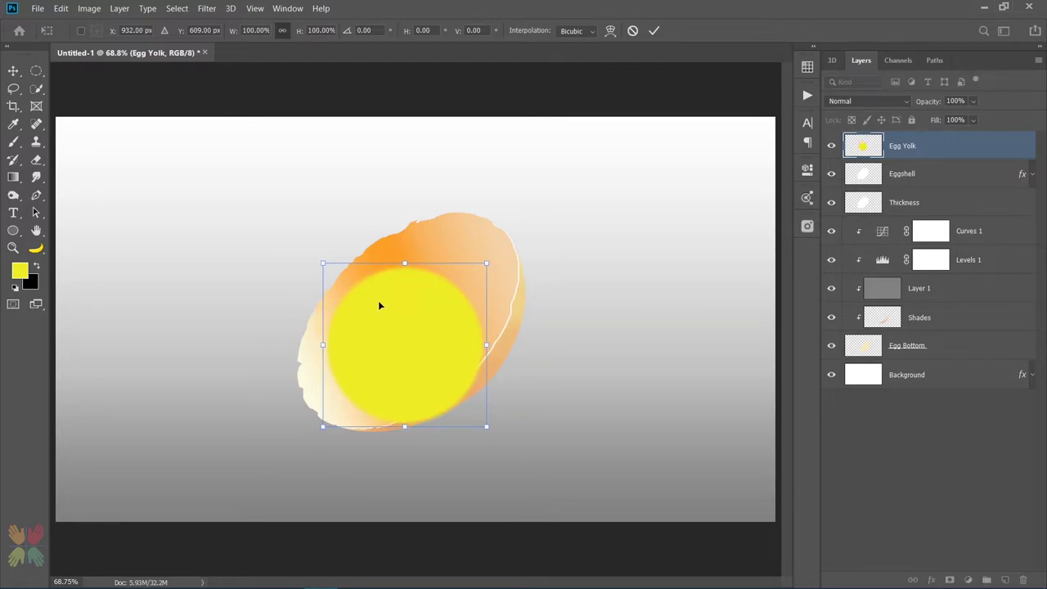
{"action": "left_click_drag", "start_coordinate": [324, 264], "coordinate": [345, 263]}
{"action": "left_click_drag", "start_coordinate": [487, 263], "coordinate": [494, 263]}
{"action": "left_click_drag", "start_coordinate": [432, 338], "coordinate": [432, 350]}
{"action": "left_click_drag", "start_coordinate": [344, 275], "coordinate": [351, 273]}
{"action": "left_click_drag", "start_coordinate": [496, 275], "coordinate": [515, 255]}
{"action": "left_click_drag", "start_coordinate": [405, 347], "coordinate": [389, 326]}
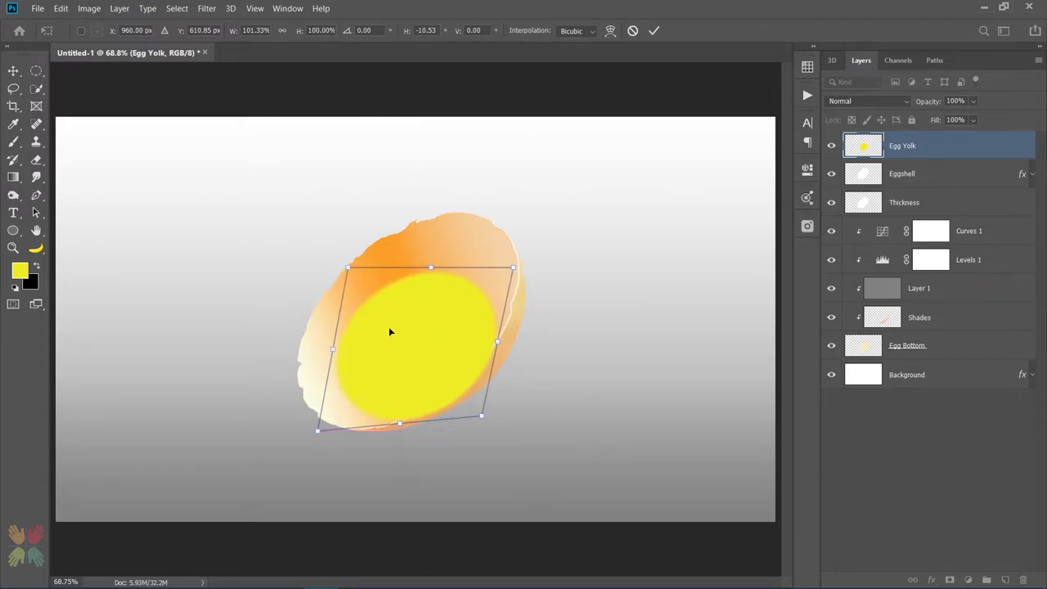
{"action": "key", "text": "Return"}
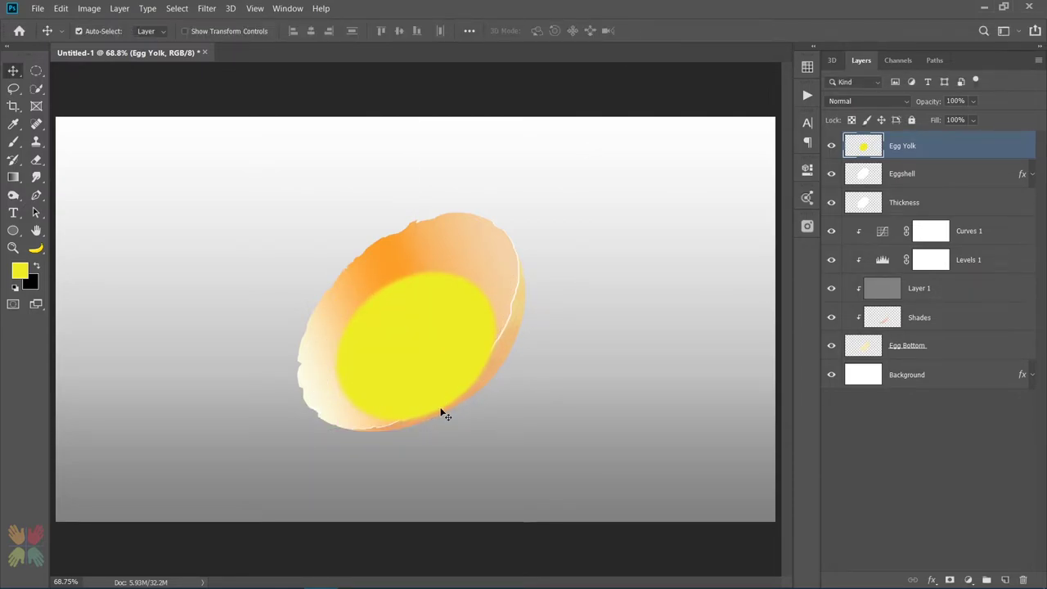
Mask the Egg Yolk layer with the Eggshell layer's outline and make the yolk's image content active instead of the mask.
{"action": "key", "text": "ctrl"}
{"action": "left_click", "coordinate": [865, 177], "text": "ctrl"}
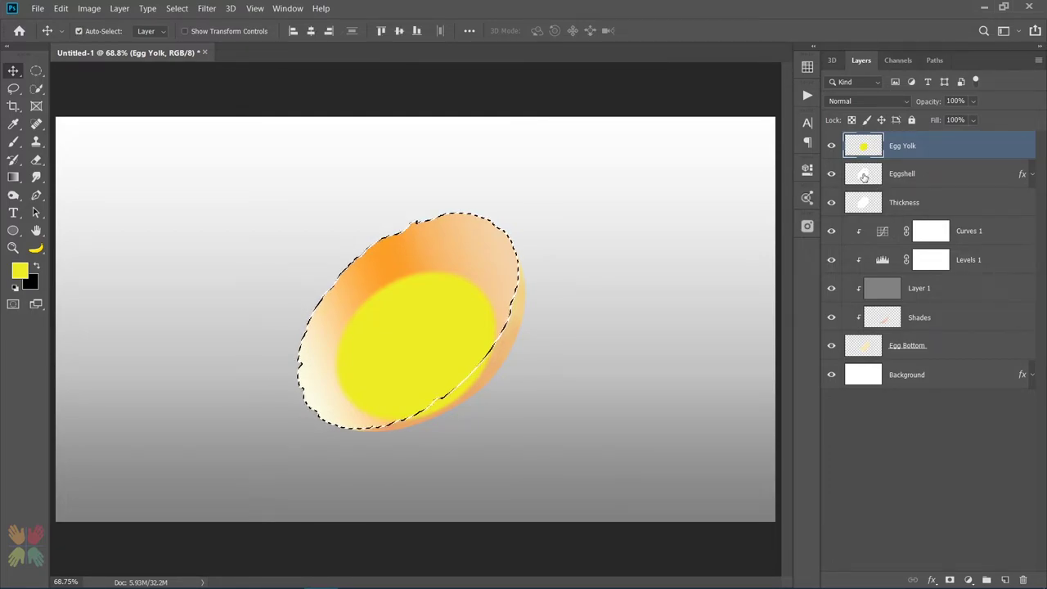
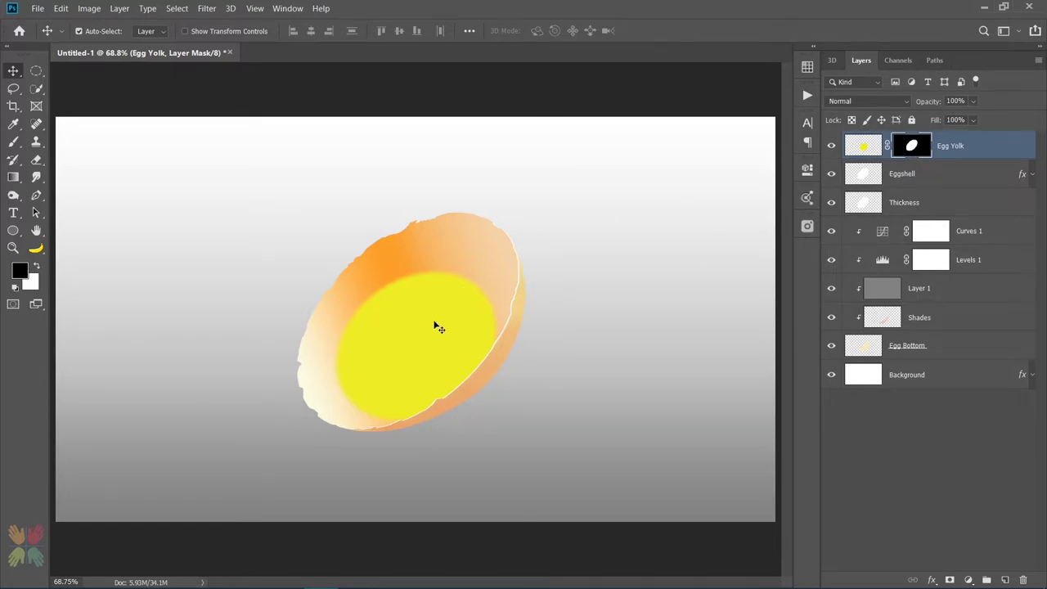
{"action": "left_click", "coordinate": [854, 147]}
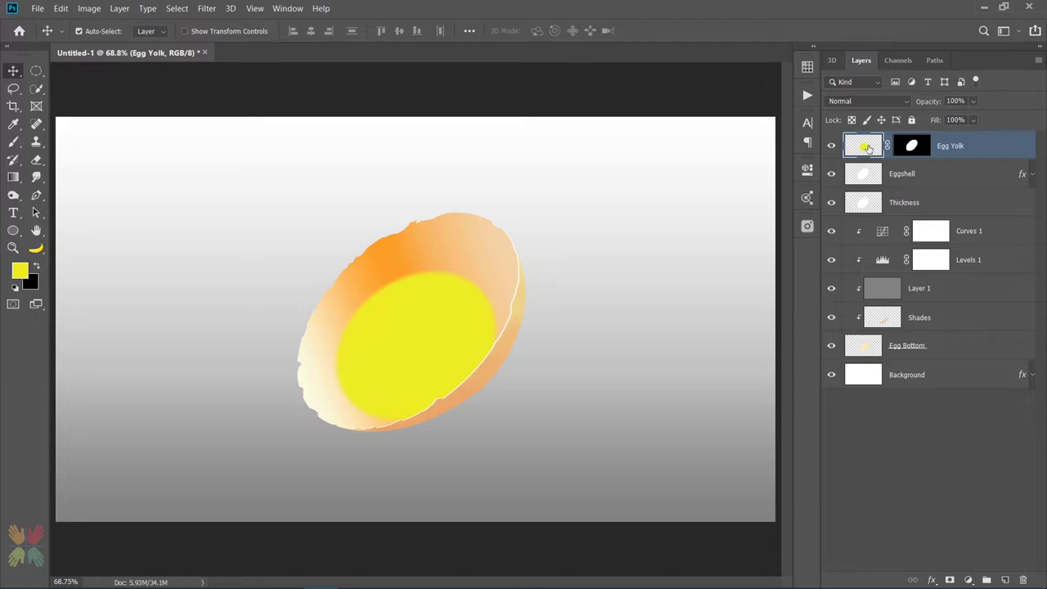
{"action": "key", "text": "ctrl+t"}
{"action": "mouse_move", "coordinate": [428, 316]}
{"action": "left_mouse_down"}
{"action": "mouse_move", "coordinate": [414, 317]}
{"action": "mouse_move", "coordinate": [427, 328]}
{"action": "left_mouse_up"}
{"action": "left_click", "coordinate": [654, 30]}
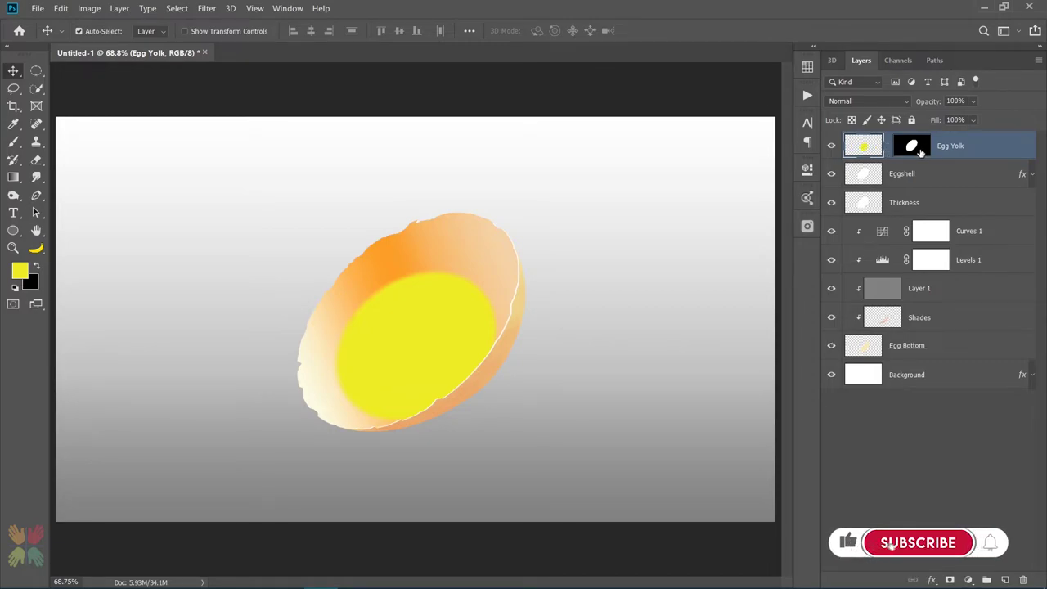
Move the yolk slightly down and left within its unlinked mask and skew its upper corners a little to the right.
{"action": "key", "text": "ctrl+t"}
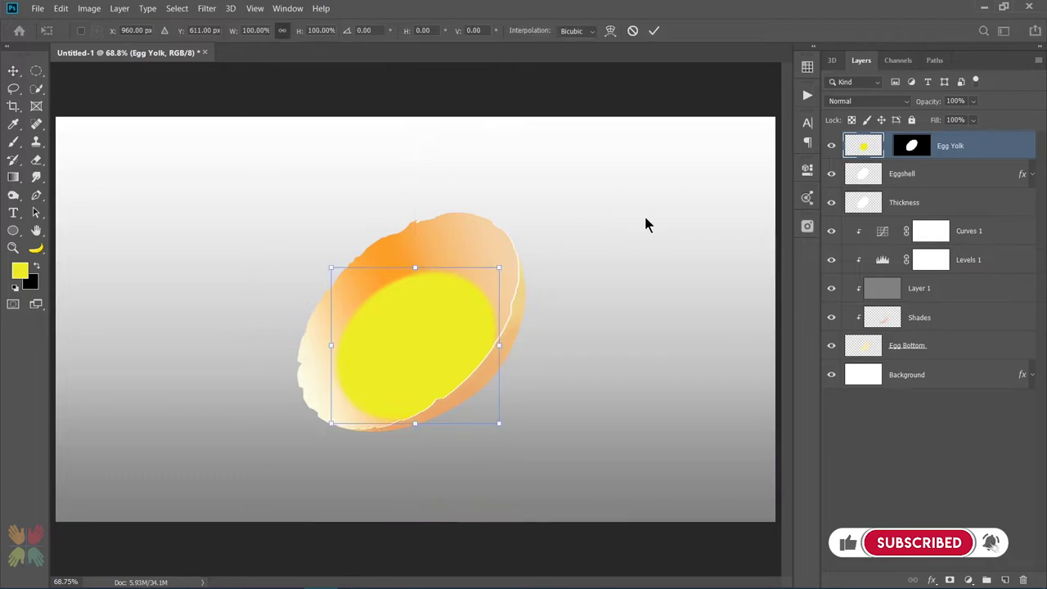
{"action": "left_click_drag", "start_coordinate": [426, 319], "coordinate": [425, 325]}
{"action": "key", "text": "shift+Down"}
{"action": "key", "text": "shift+Down"}
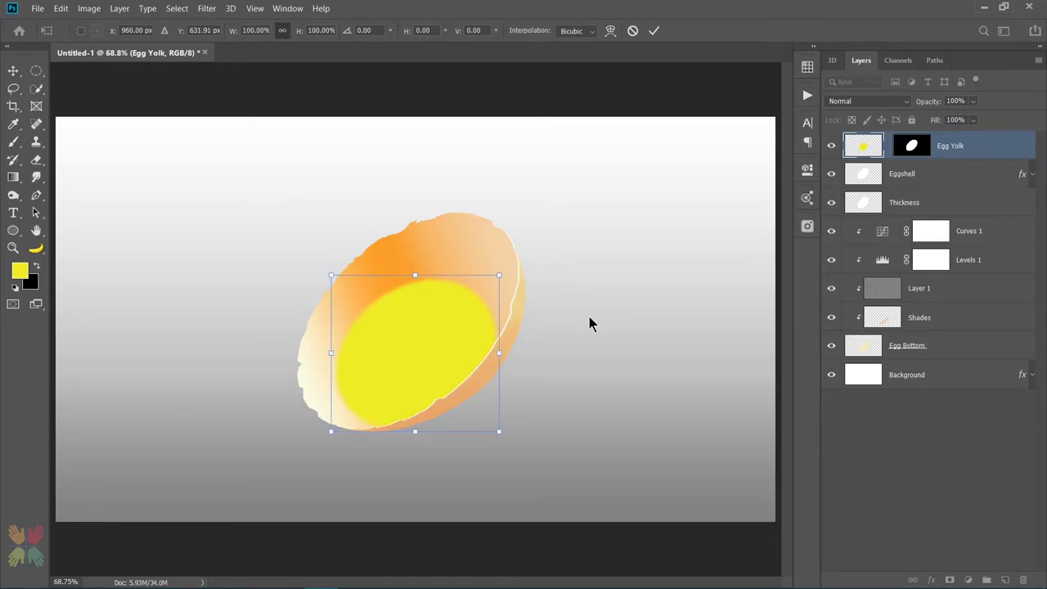
{"action": "key", "text": "shift+Up"}
{"action": "key", "text": "shift+Left"}
{"action": "left_click_drag", "start_coordinate": [327, 272], "coordinate": [335, 271]}
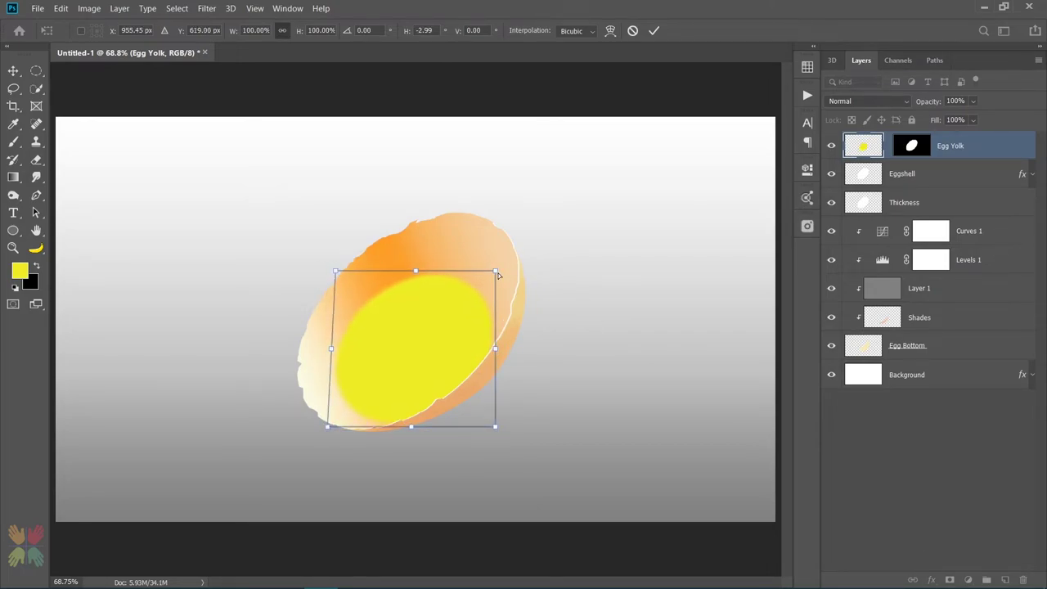
{"action": "left_click_drag", "start_coordinate": [501, 272], "coordinate": [508, 271]}
{"action": "left_click_drag", "start_coordinate": [451, 316], "coordinate": [449, 317]}
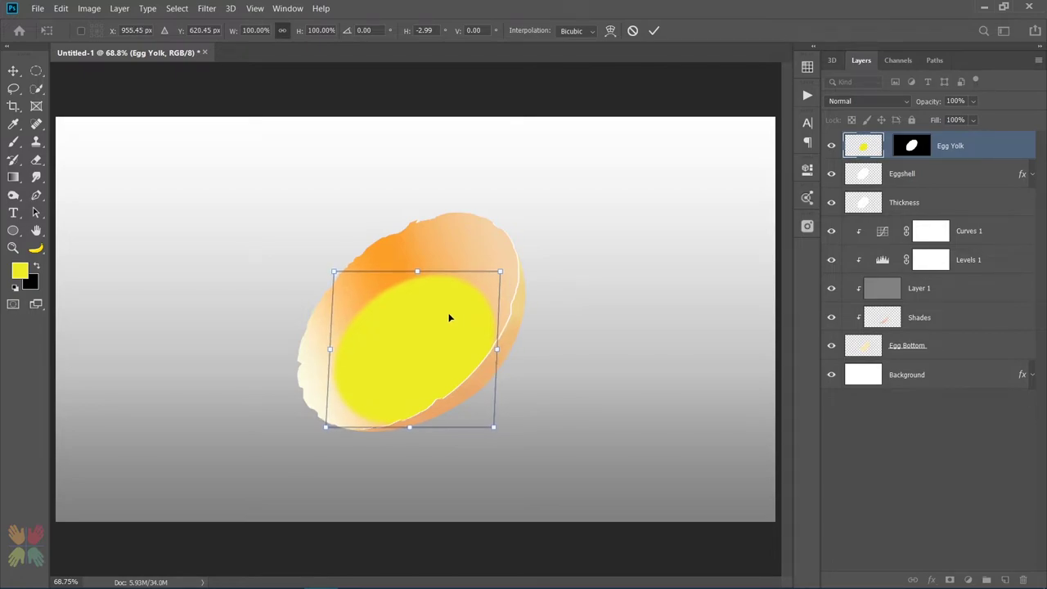
{"action": "left_click", "coordinate": [654, 33]}
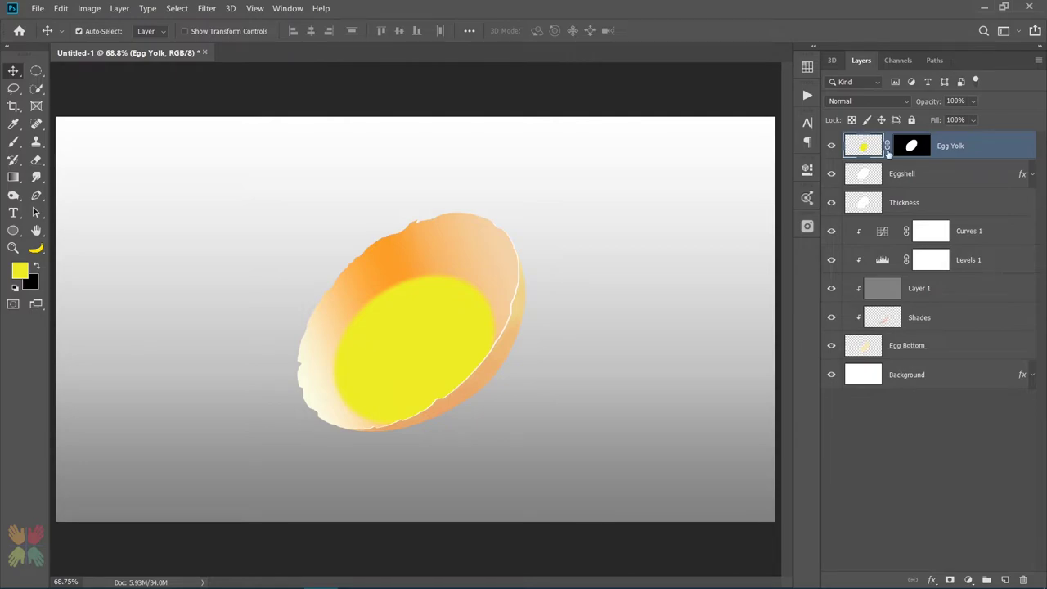
Add a Gradient Overlay to the Egg Yolk layer and set the gradient's first color stop to fc8b24.
{"action": "double_click", "coordinate": [991, 150]}
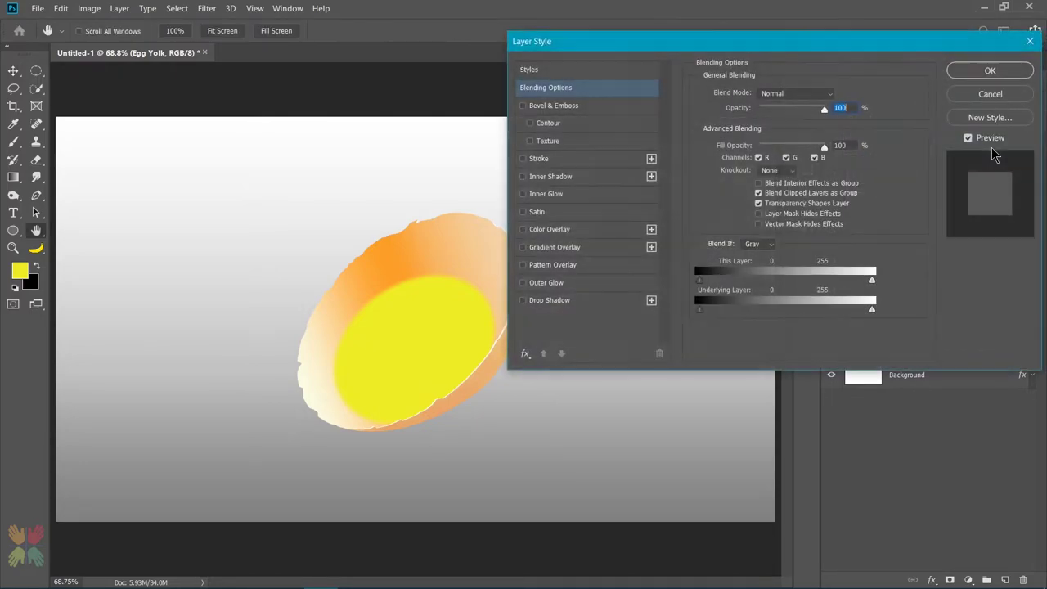
{"action": "left_click", "coordinate": [558, 249]}
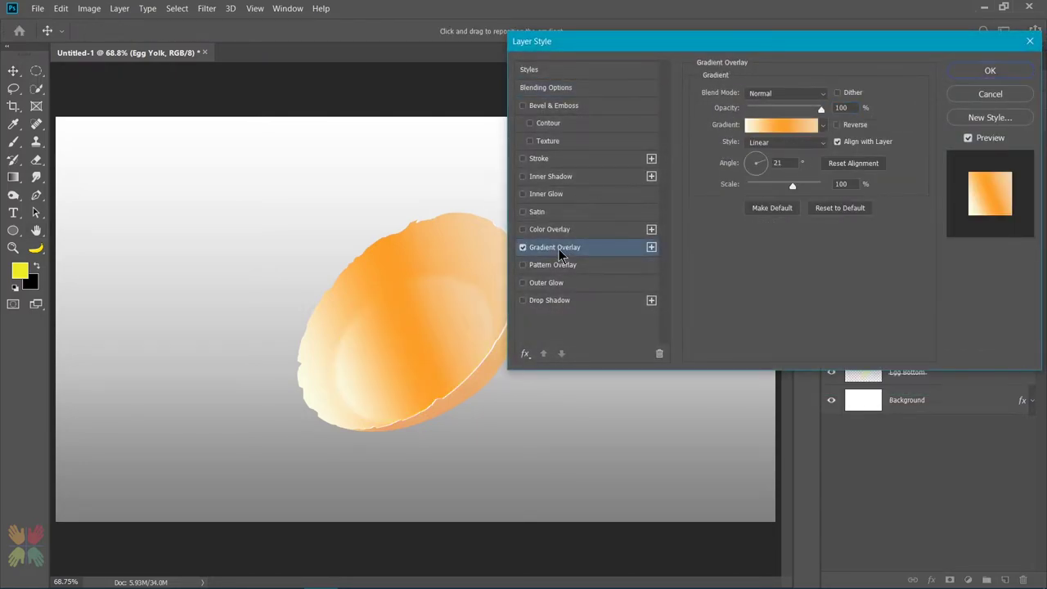
{"action": "left_click", "coordinate": [756, 130]}
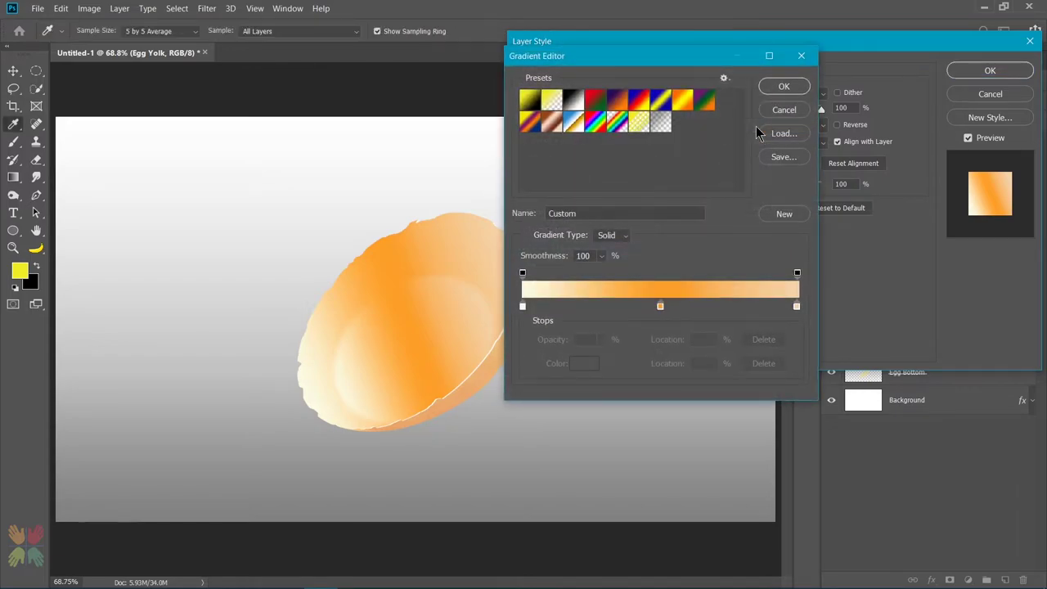
{"action": "left_click", "coordinate": [522, 305]}
{"action": "left_click", "coordinate": [579, 367]}
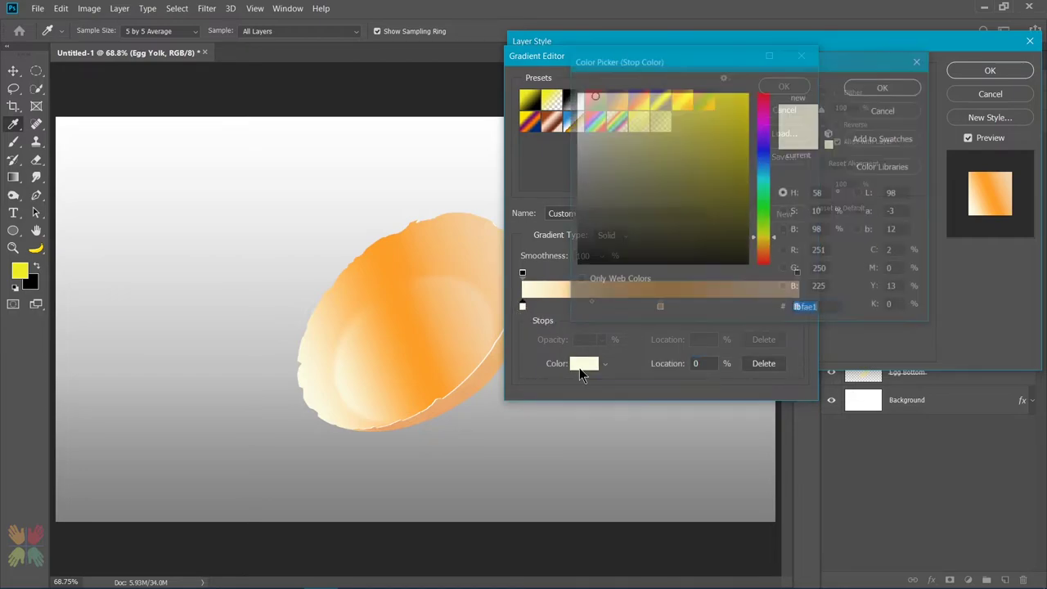
{"action": "type", "text": "f"}
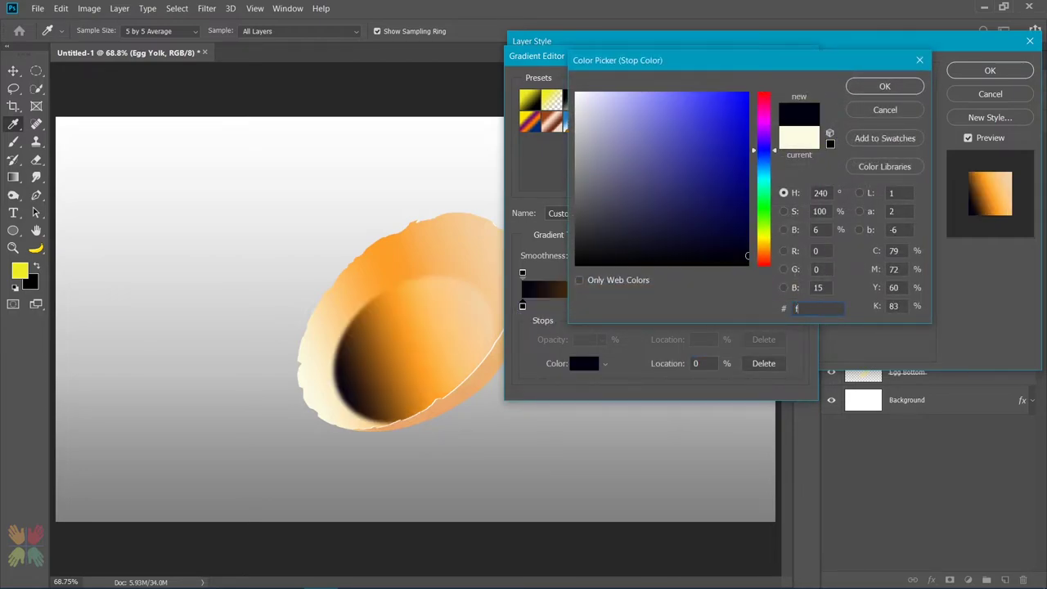
{"action": "type", "text": "c8a2c"}
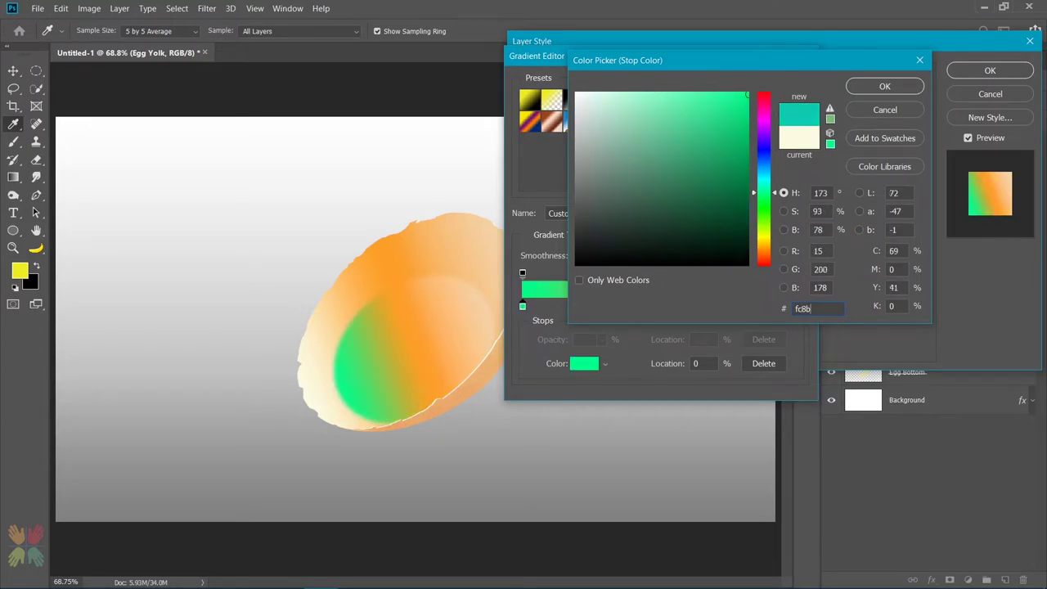
{"action": "key", "text": "Return"}
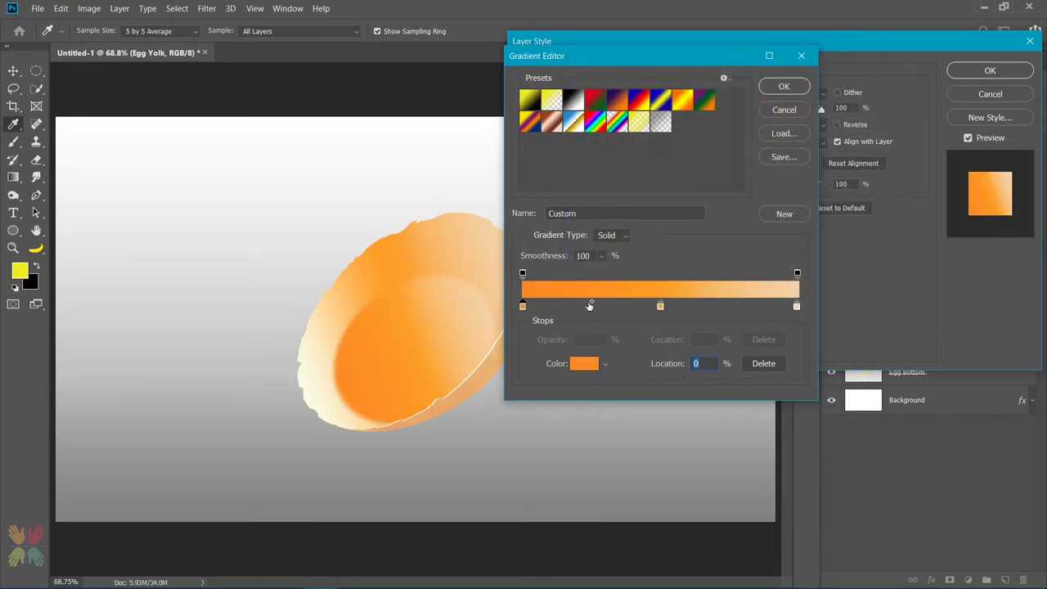
Add a color stop at 20% of the yolk gradient and set its color to ffa500.
{"action": "left_click", "coordinate": [589, 308]}
{"action": "double_click", "coordinate": [698, 363]}
{"action": "type", "text": "20"}
{"action": "left_click", "coordinate": [584, 365]}
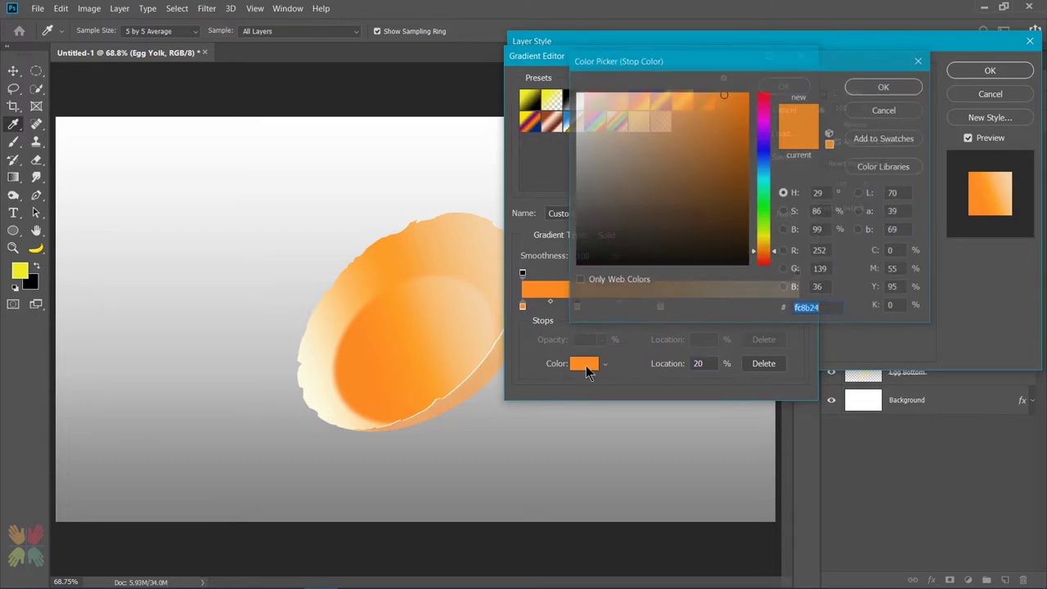
{"action": "type", "text": "ffa500"}
{"action": "key", "text": "Return"}
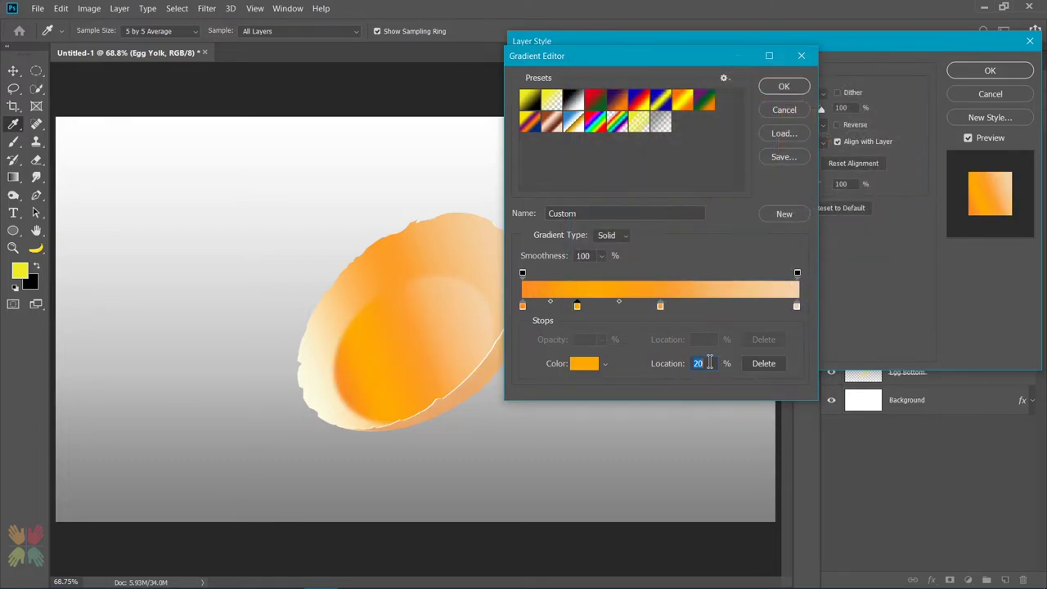
Set the color of the yolk gradient's 50% stop to ffc40a.
{"action": "left_click", "coordinate": [584, 363]}
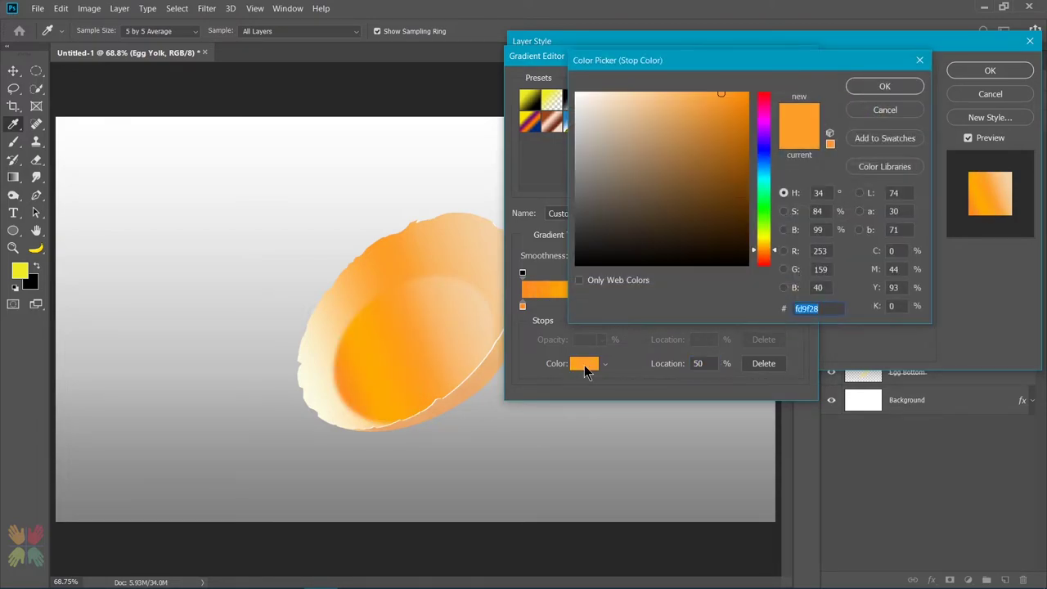
{"action": "type", "text": "ffc4a"}
{"action": "key", "text": "BackSpace"}
{"action": "type", "text": "0a"}
{"action": "key", "text": "Return"}
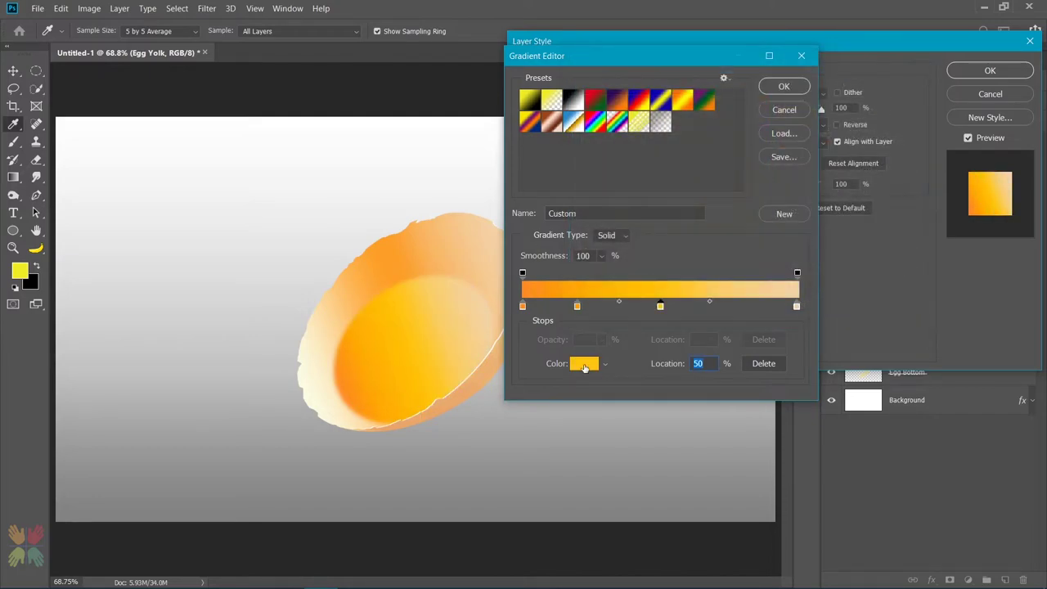
Add a color stop at 80% of the yolk gradient and set its color to a bright yellow.
{"action": "type", "text": "77"}
{"action": "key", "text": "Return"}
{"action": "type", "text": "80"}
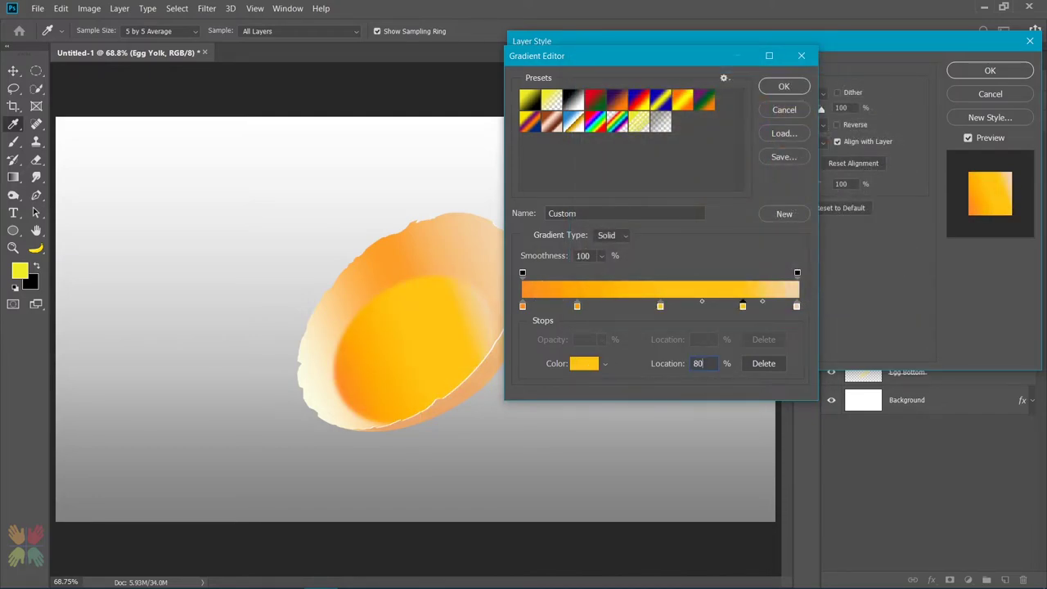
{"action": "left_click", "coordinate": [584, 364]}
{"action": "type", "text": "ffc411"}
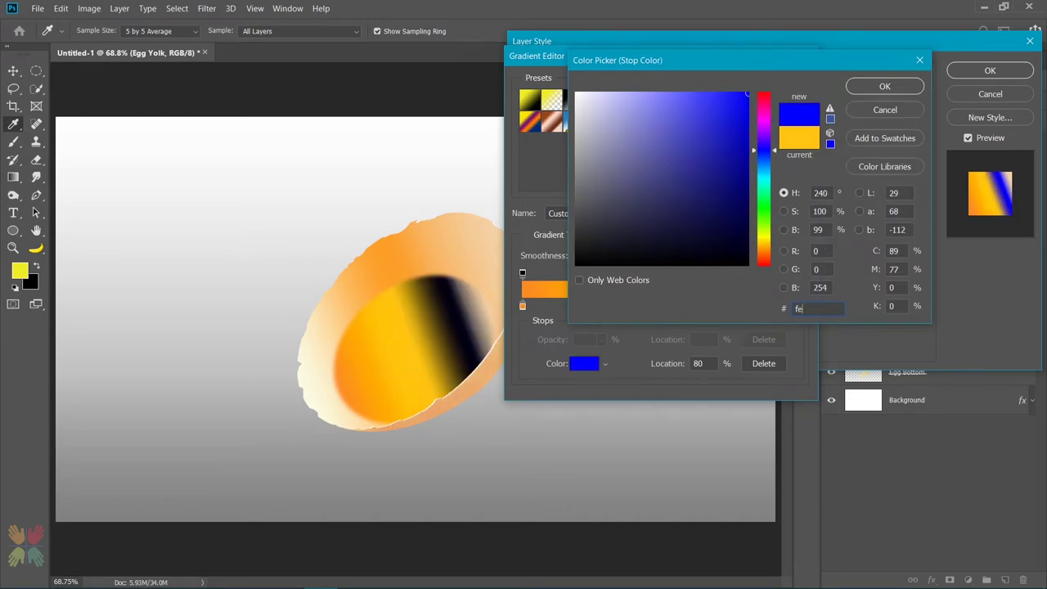
{"action": "key", "text": "Return"}
Set the color of the yolk gradient's 100% stop to fbb71c and accept the edited gradient.
{"action": "left_click", "coordinate": [797, 306]}
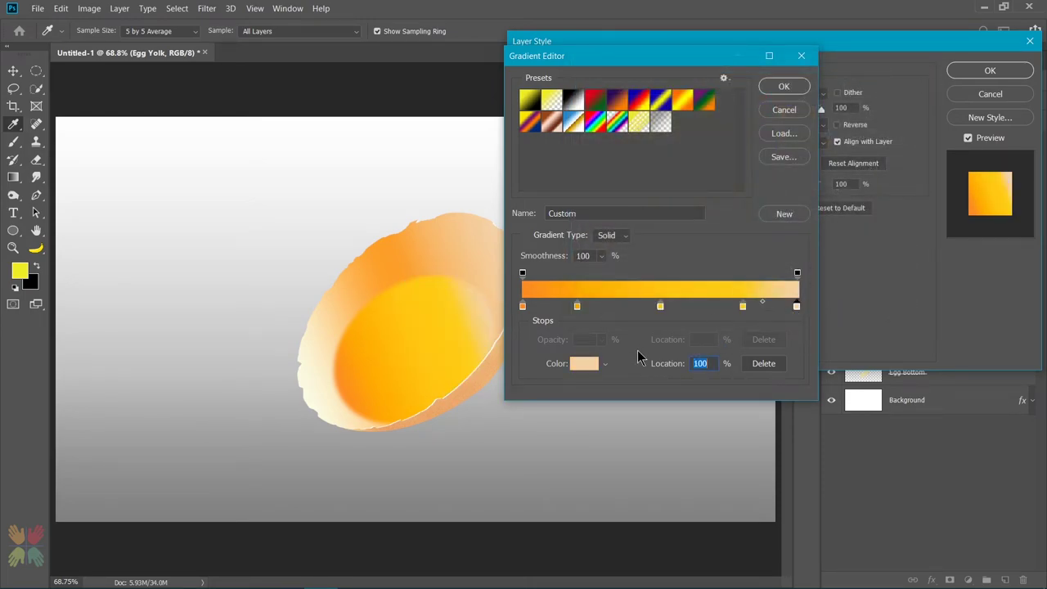
{"action": "left_click", "coordinate": [583, 363]}
{"action": "type", "text": "fbb71c"}
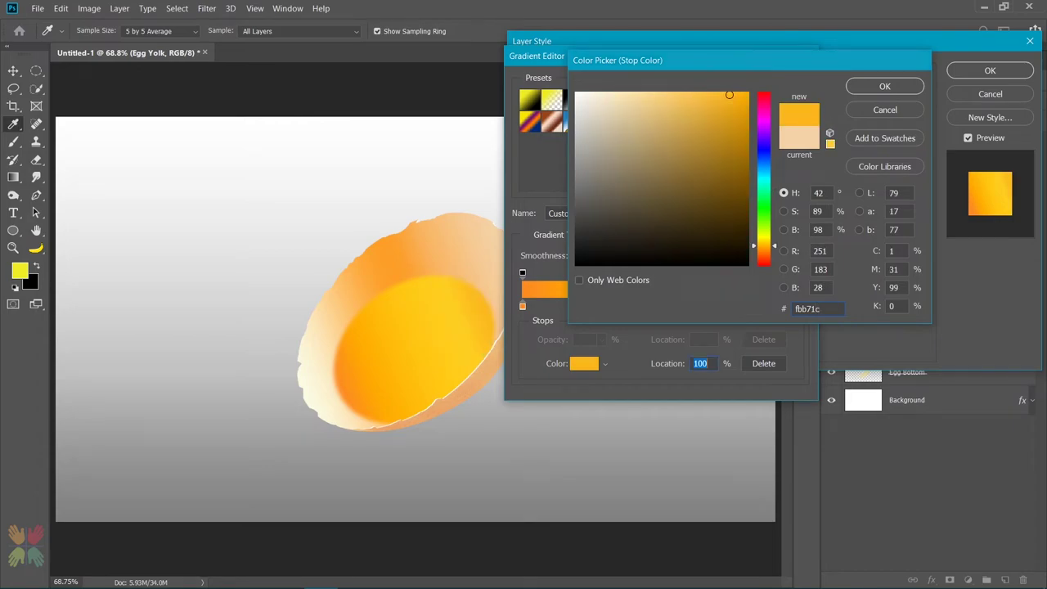
{"action": "key", "text": "Return"}
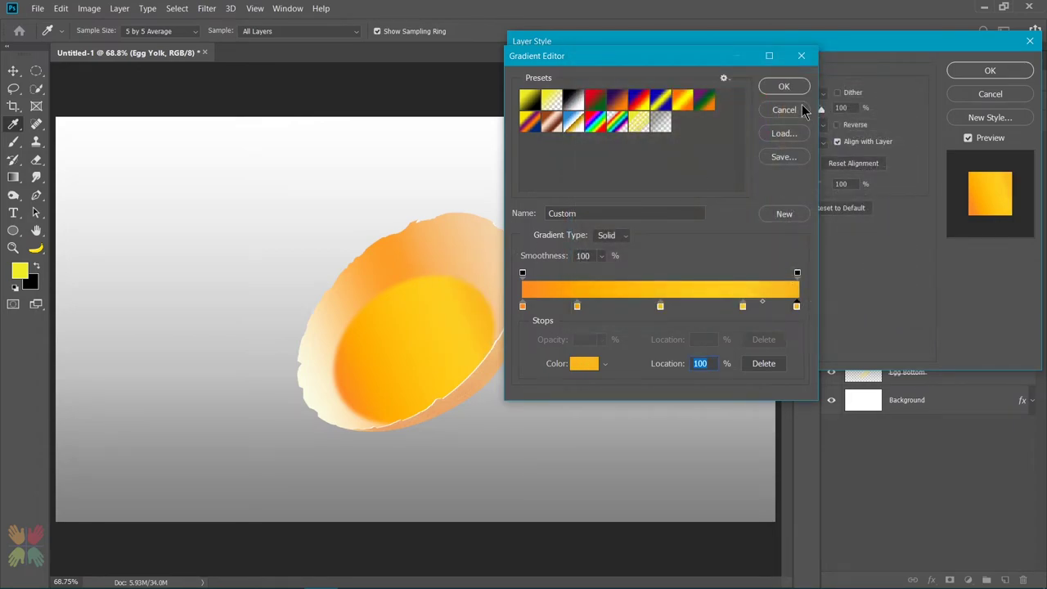
{"action": "key", "text": "Return"}
Set the yolk's Gradient Overlay angle to 71°, apply the layer style, and collapse the Egg Yolk layer's effects list.
{"action": "double_click", "coordinate": [787, 164]}
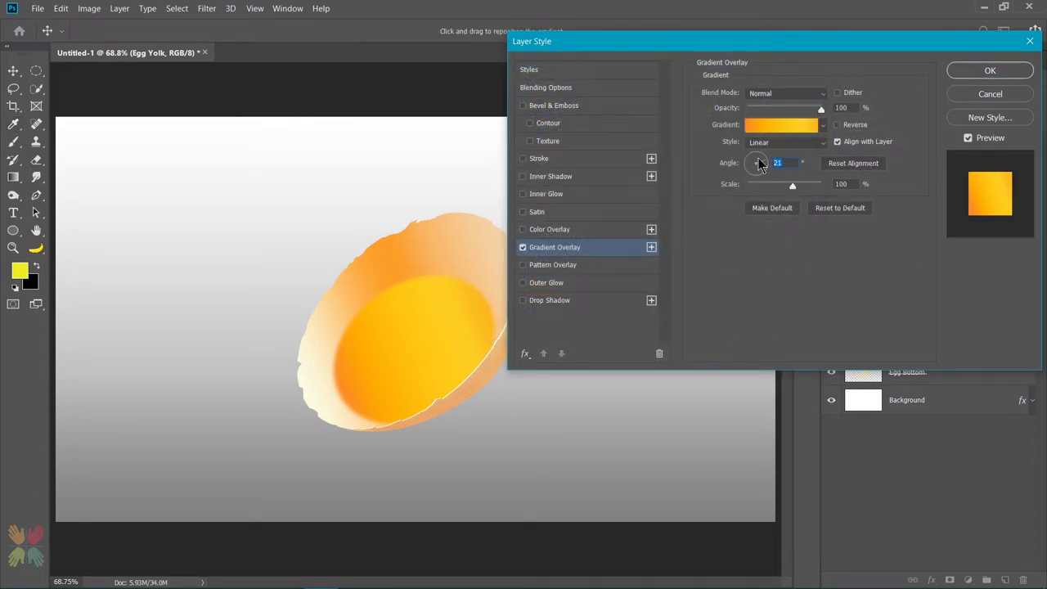
{"action": "type", "text": "71"}
{"action": "left_click", "coordinate": [970, 75]}
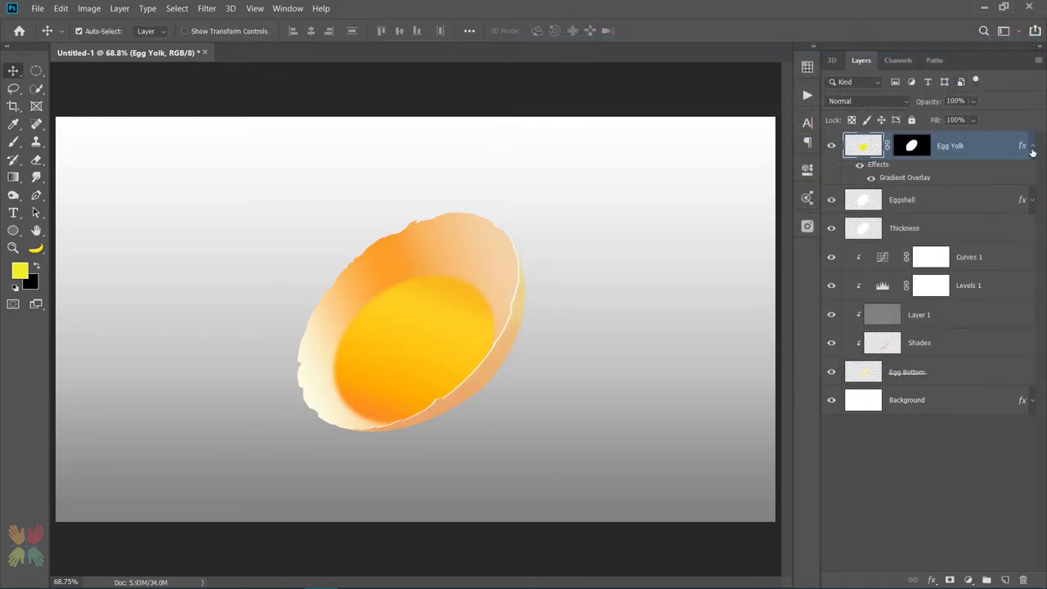
{"action": "left_click", "coordinate": [1032, 148]}
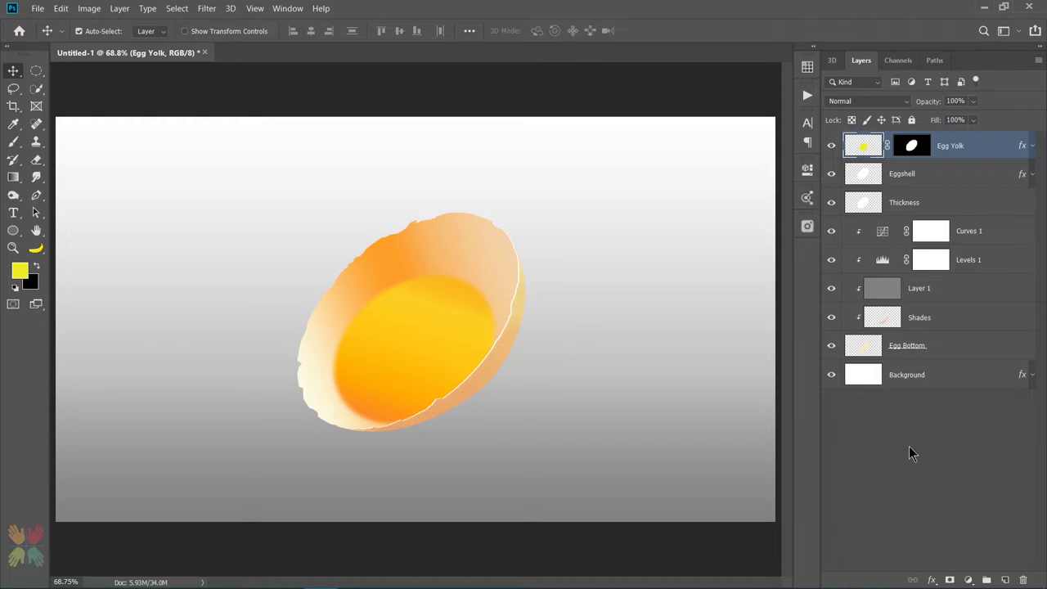
Create a new unclipped layer above Egg Yolk and render Clouds on it with the default black and white colors.
{"action": "left_click", "coordinate": [1005, 580]}
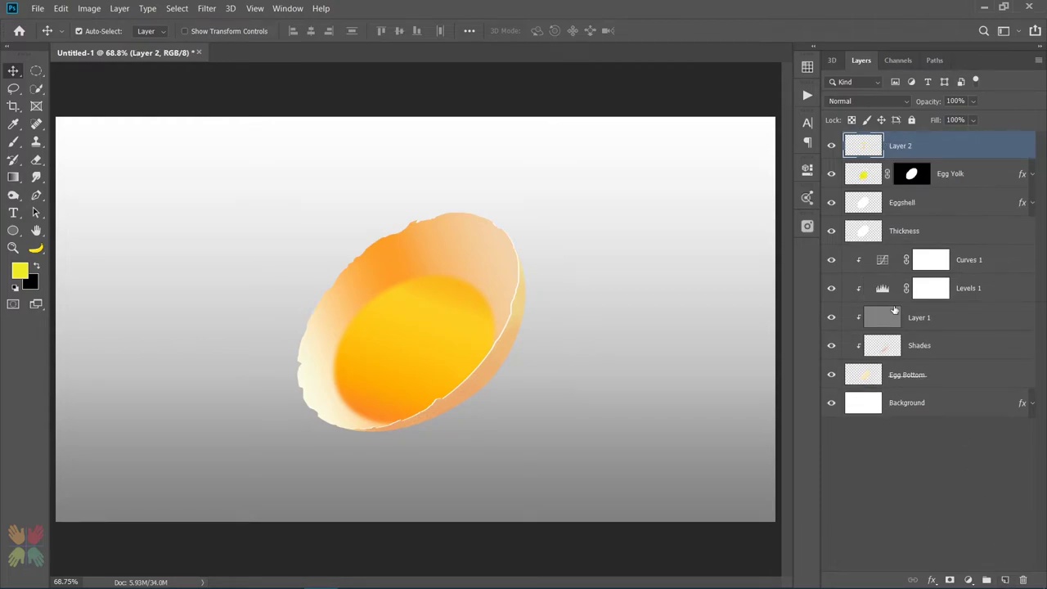
{"action": "left_click", "coordinate": [866, 163], "text": "alt"}
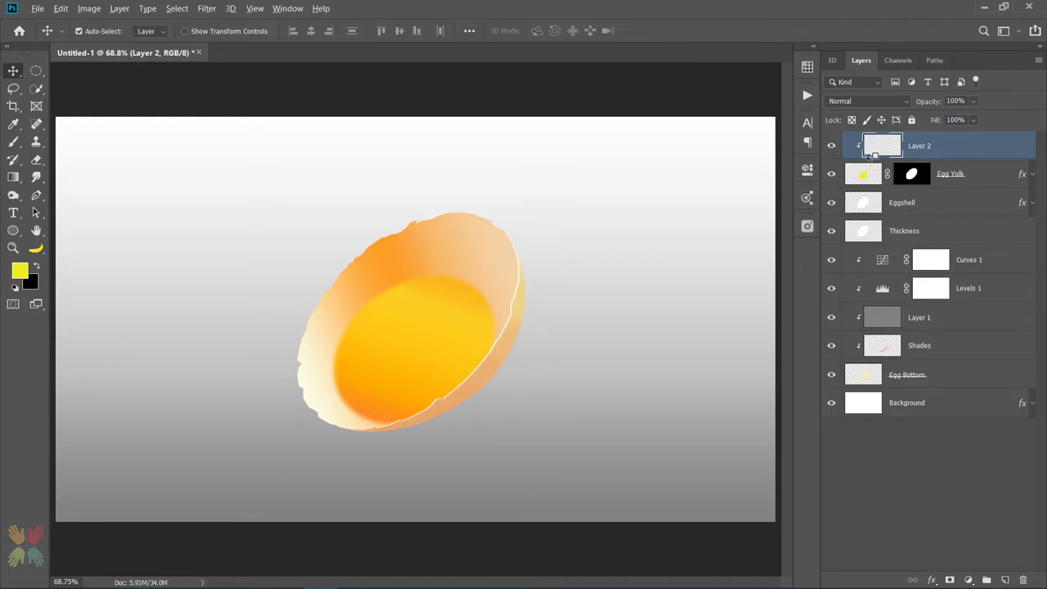
{"action": "left_click", "coordinate": [865, 159], "text": "alt"}
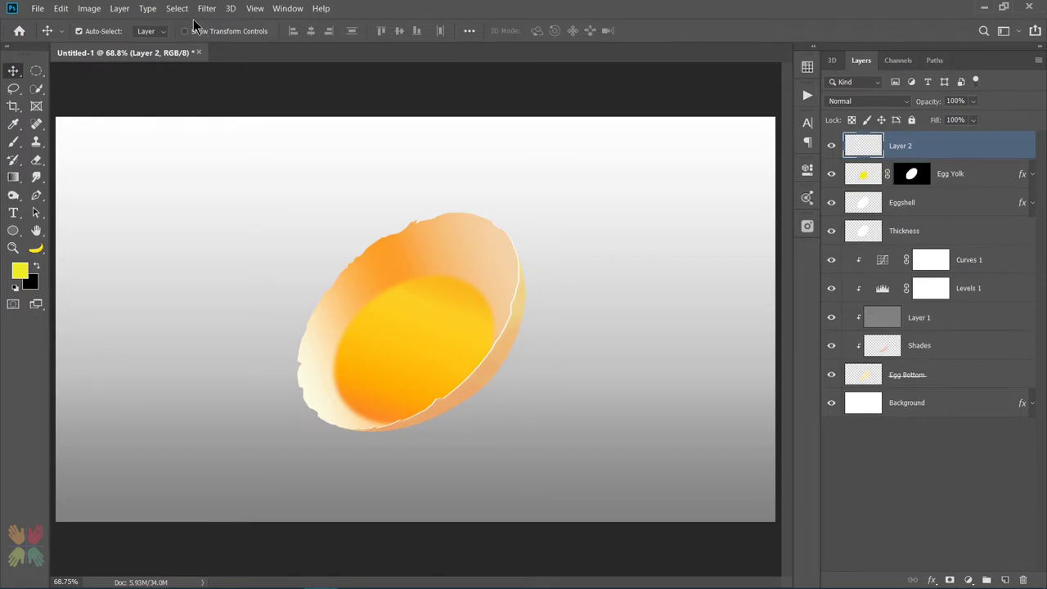
{"action": "left_click", "coordinate": [17, 286]}
{"action": "left_click", "coordinate": [208, 9]}
{"action": "mouse_move", "coordinate": [228, 214]}
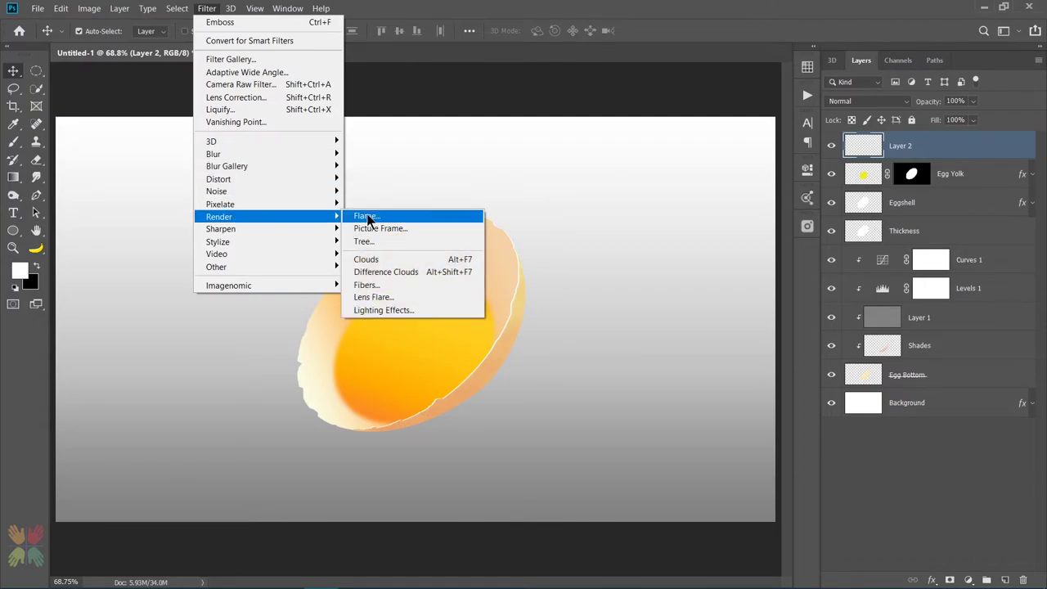
{"action": "left_click", "coordinate": [370, 258]}
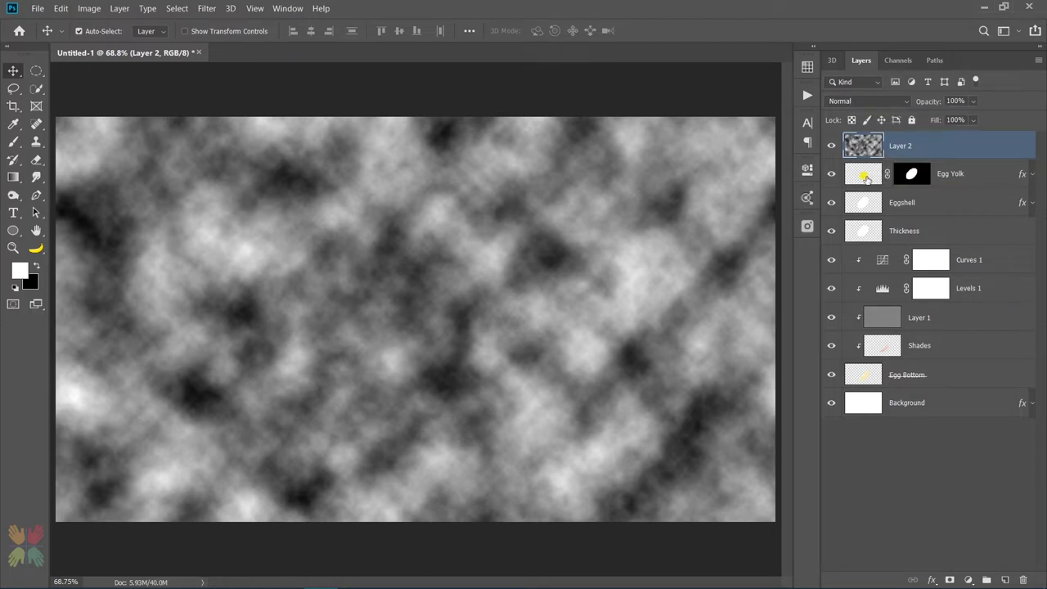
Mask the clouds layer to the yolk's outline and paint black at 100% opacity and flow on the mask outside the eggshell's edge.
{"action": "left_click", "coordinate": [865, 177], "text": "ctrl"}
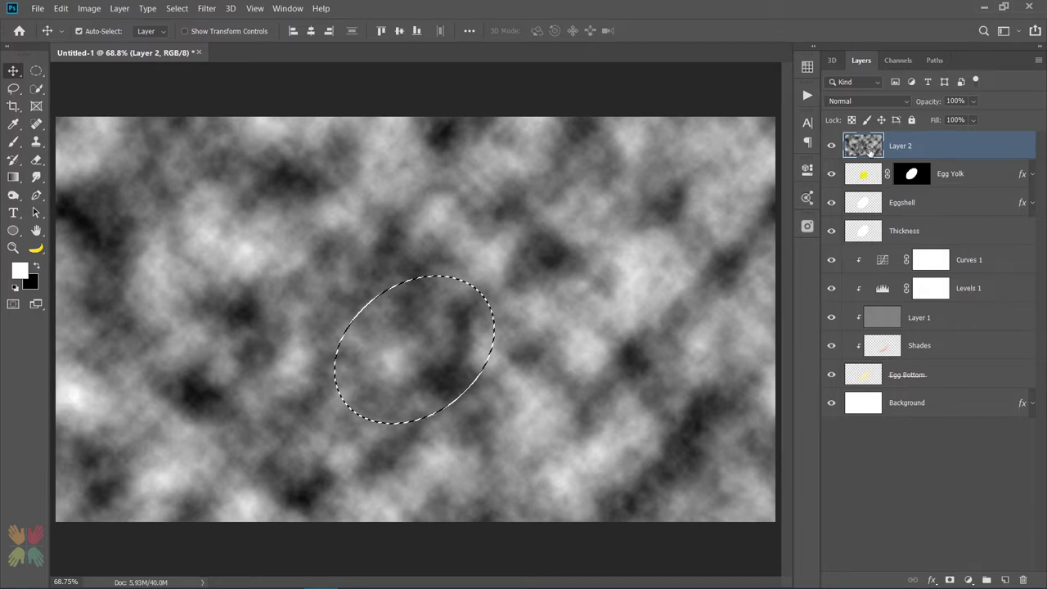
{"action": "left_click", "coordinate": [950, 579]}
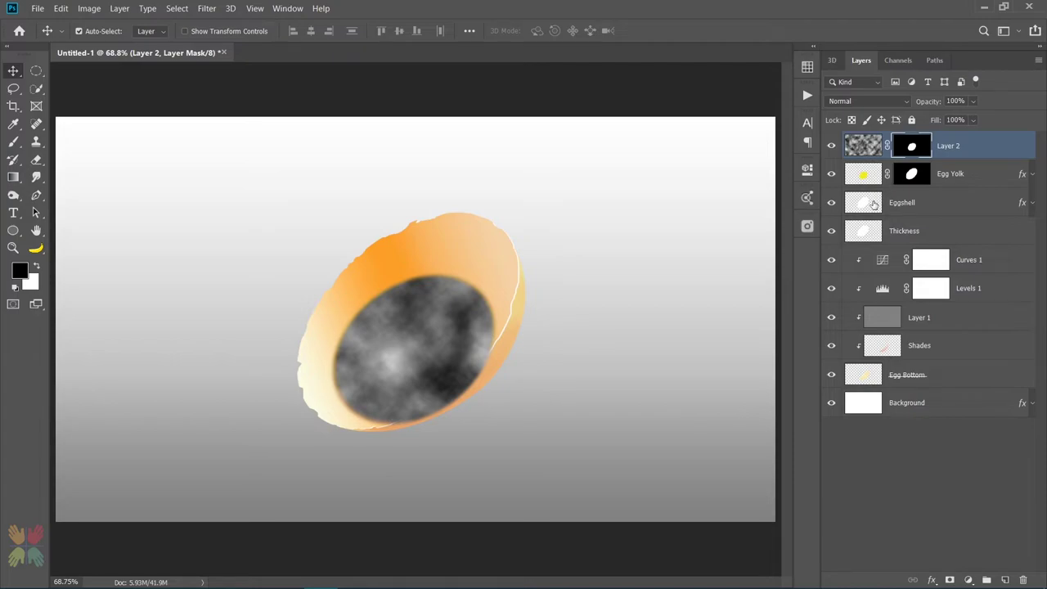
{"action": "left_click", "coordinate": [912, 176], "text": "ctrl"}
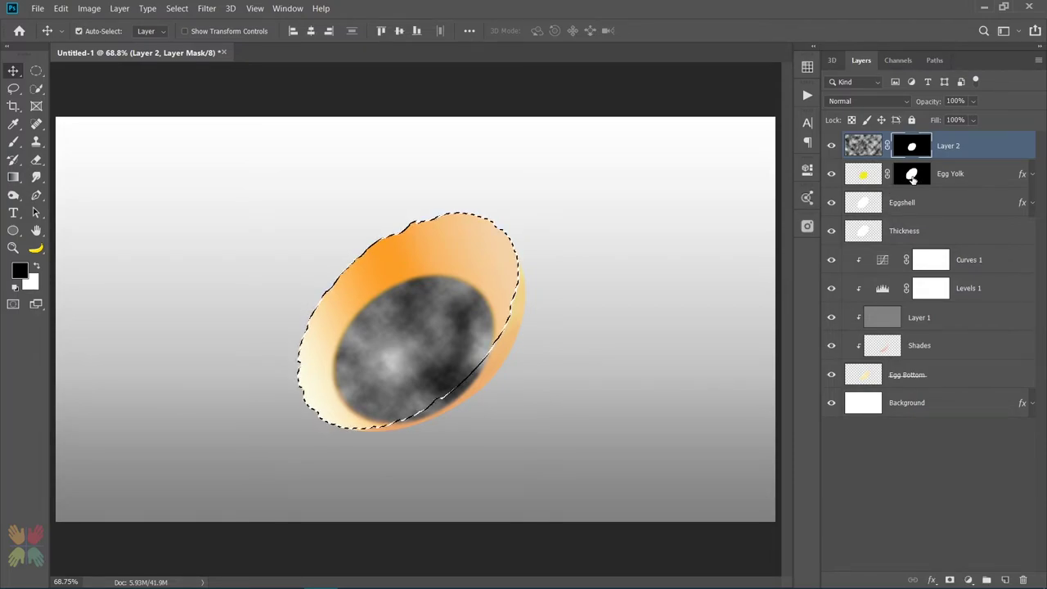
{"action": "left_click", "coordinate": [14, 141]}
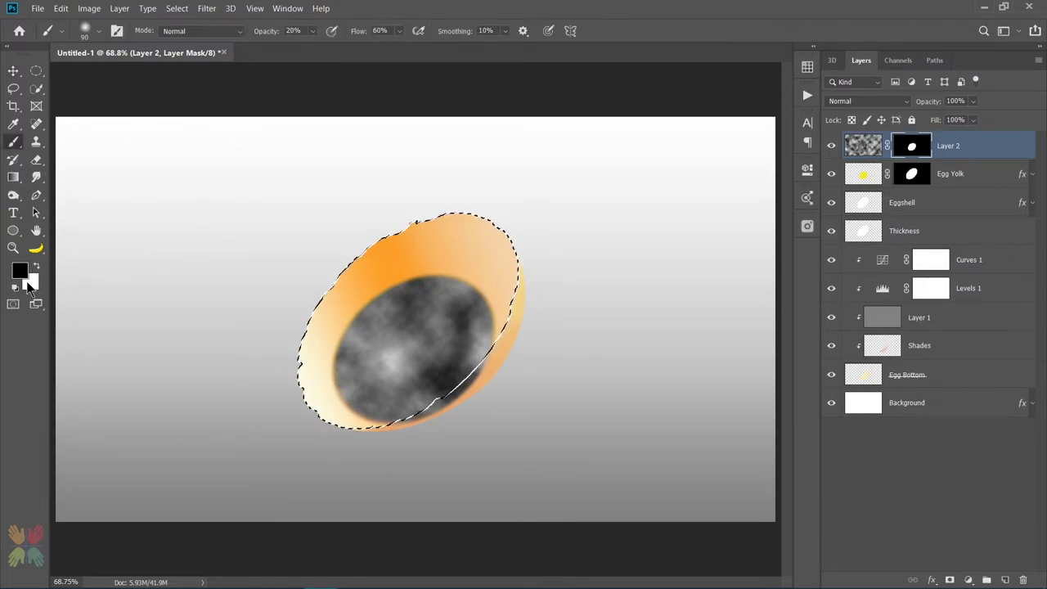
{"action": "left_click_drag", "start_coordinate": [259, 33], "coordinate": [388, 37]}
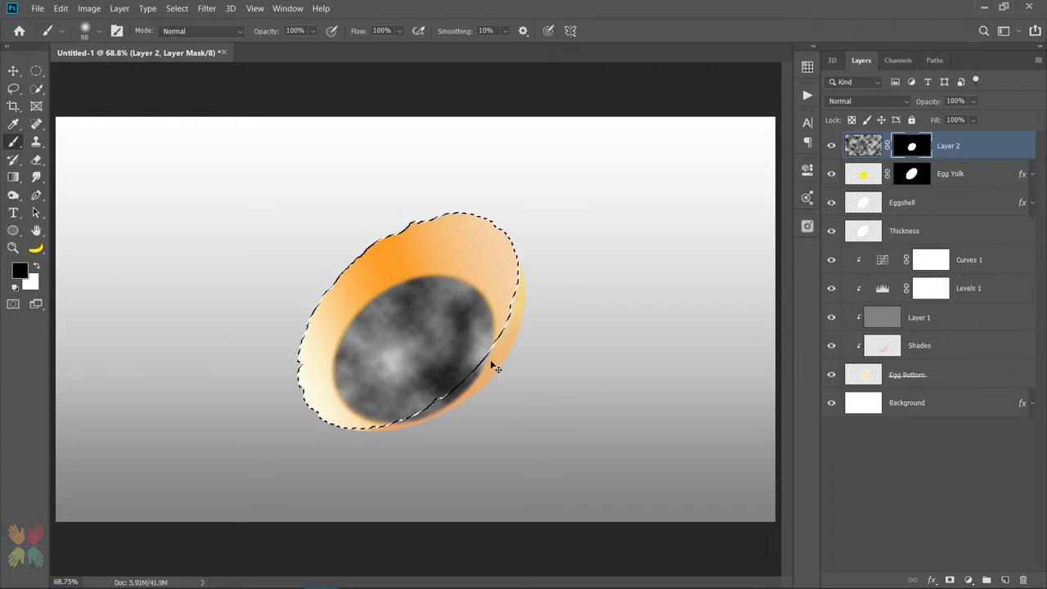
{"action": "key", "text": "ctrl+shift+i"}
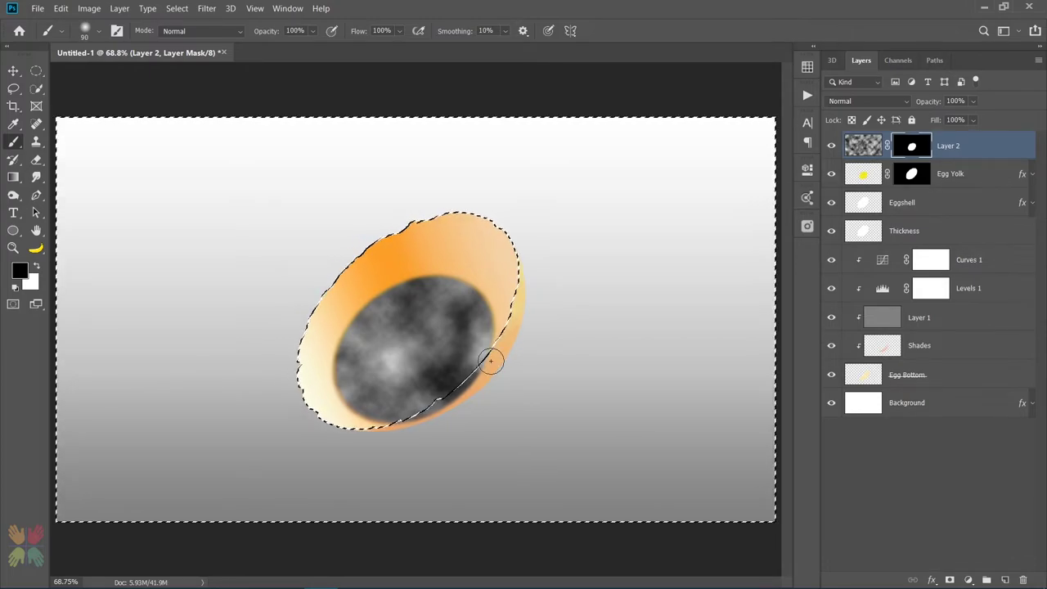
{"action": "mouse_move", "coordinate": [491, 360]}
{"action": "left_mouse_down"}
{"action": "mouse_move", "coordinate": [440, 407]}
{"action": "mouse_move", "coordinate": [388, 426]}
{"action": "mouse_move", "coordinate": [450, 402]}
{"action": "mouse_move", "coordinate": [506, 344]}
{"action": "mouse_move", "coordinate": [495, 372]}
{"action": "mouse_move", "coordinate": [400, 426]}
{"action": "left_mouse_up"}
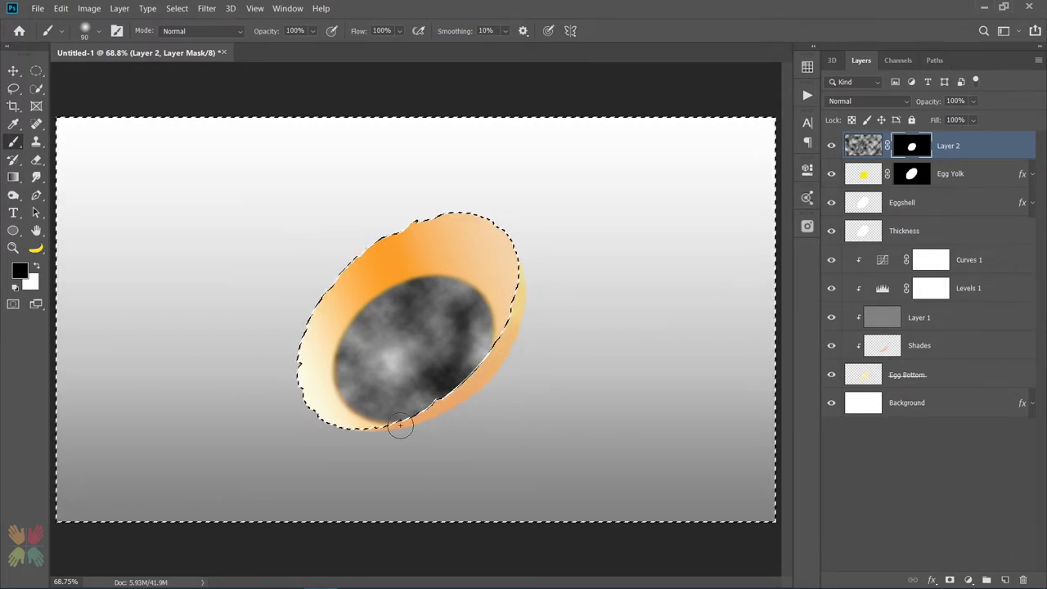
{"action": "key", "text": "ctrl+d"}
Set the clouds layer to Soft Light at 55% opacity and compare the yolk with and without it.
{"action": "left_click", "coordinate": [849, 103]}
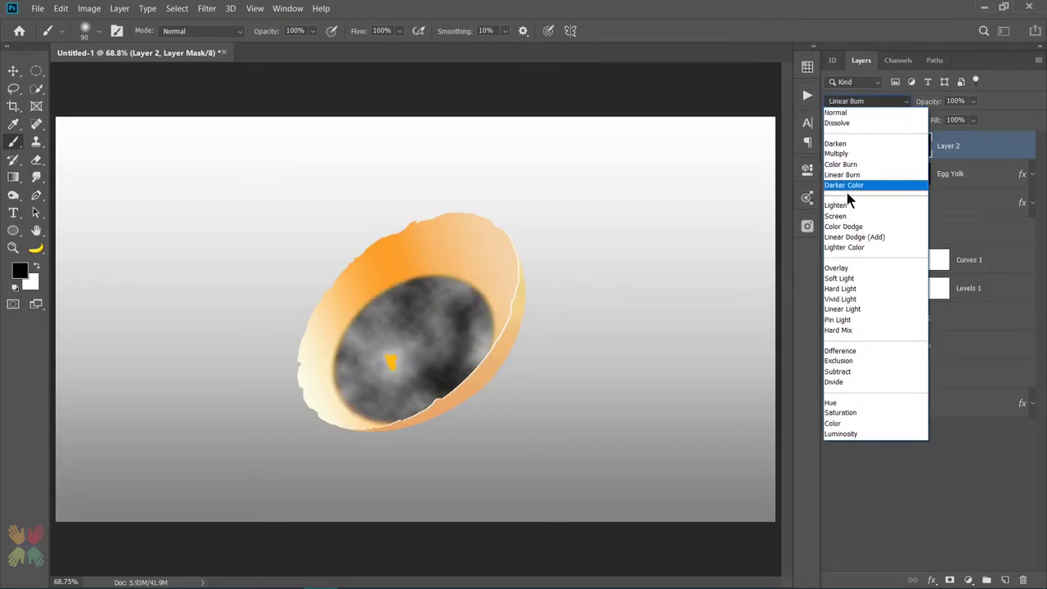
{"action": "left_click", "coordinate": [841, 277]}
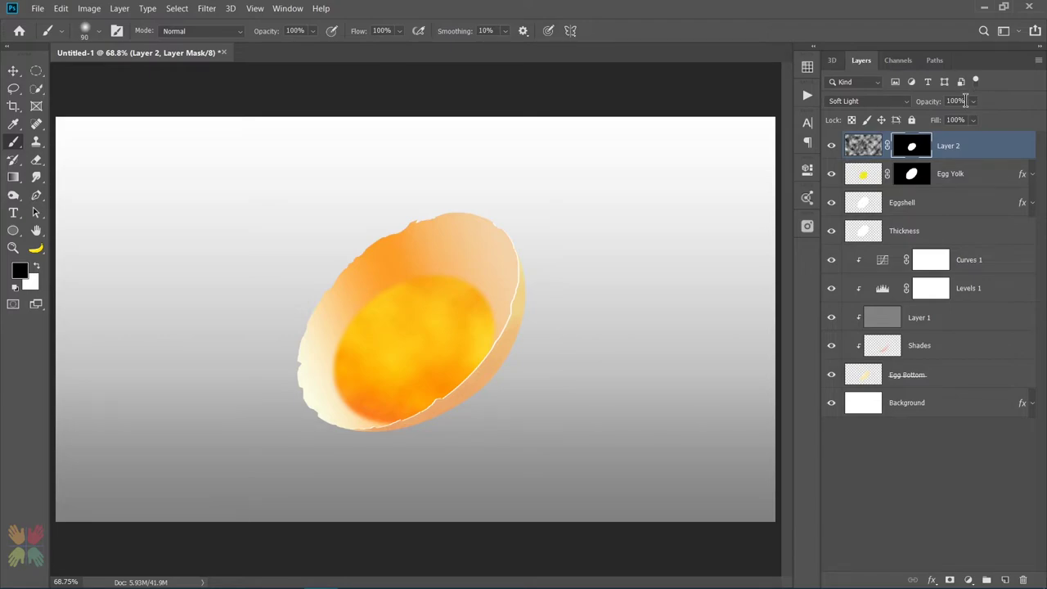
{"action": "left_click", "coordinate": [927, 101]}
{"action": "type", "text": "55"}
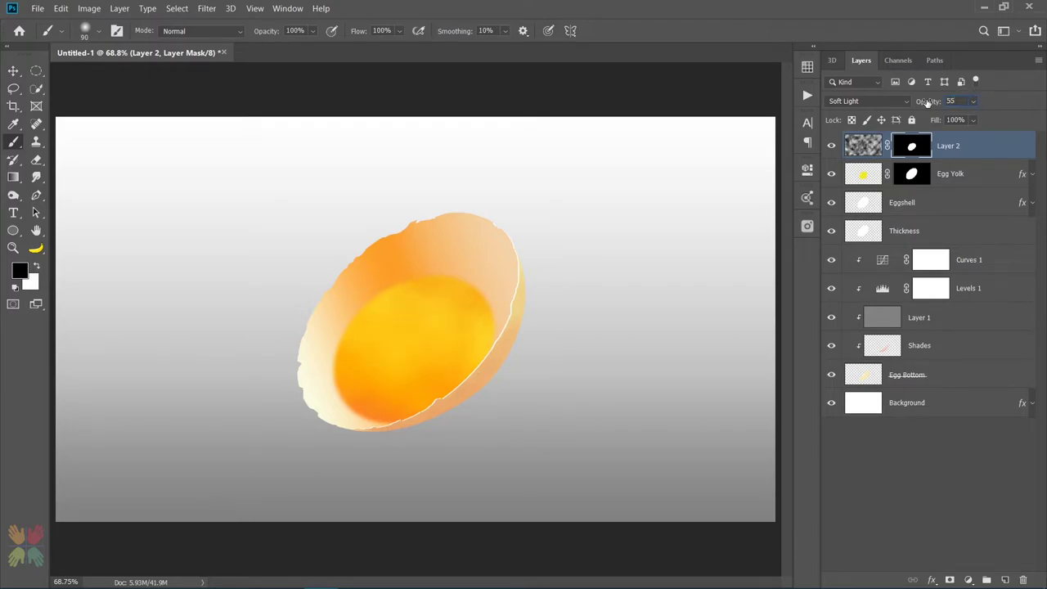
{"action": "left_click", "coordinate": [834, 150]}
{"action": "left_click", "coordinate": [833, 148]}
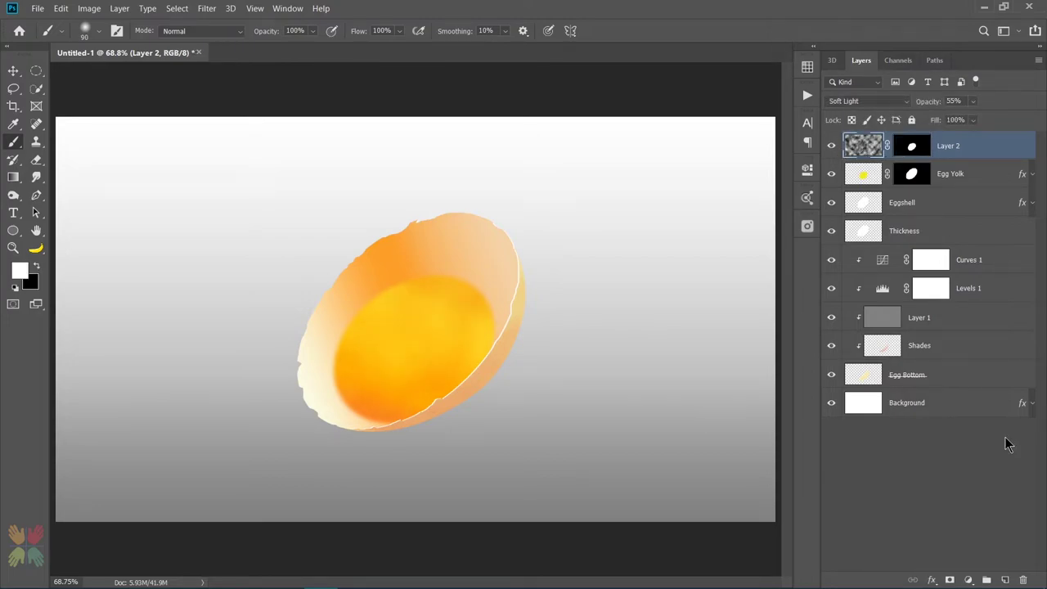
Create a new layer directly below Egg Yolk and name it Yolk Shadow.
{"action": "key", "text": "m"}
{"action": "left_click", "coordinate": [876, 175]}
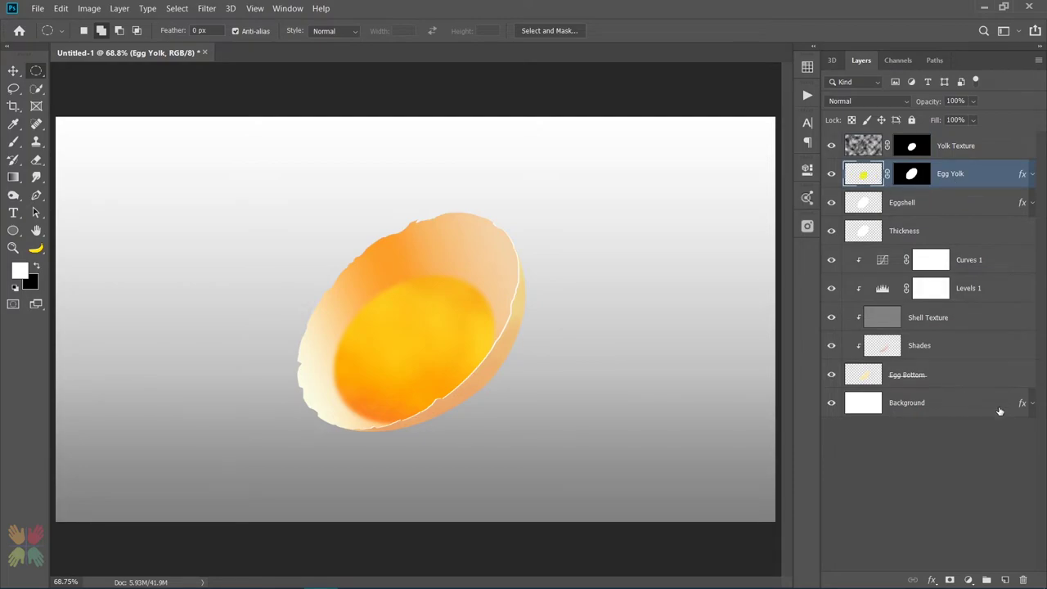
{"action": "left_click", "coordinate": [1004, 579]}
{"action": "double_click", "coordinate": [901, 203]}
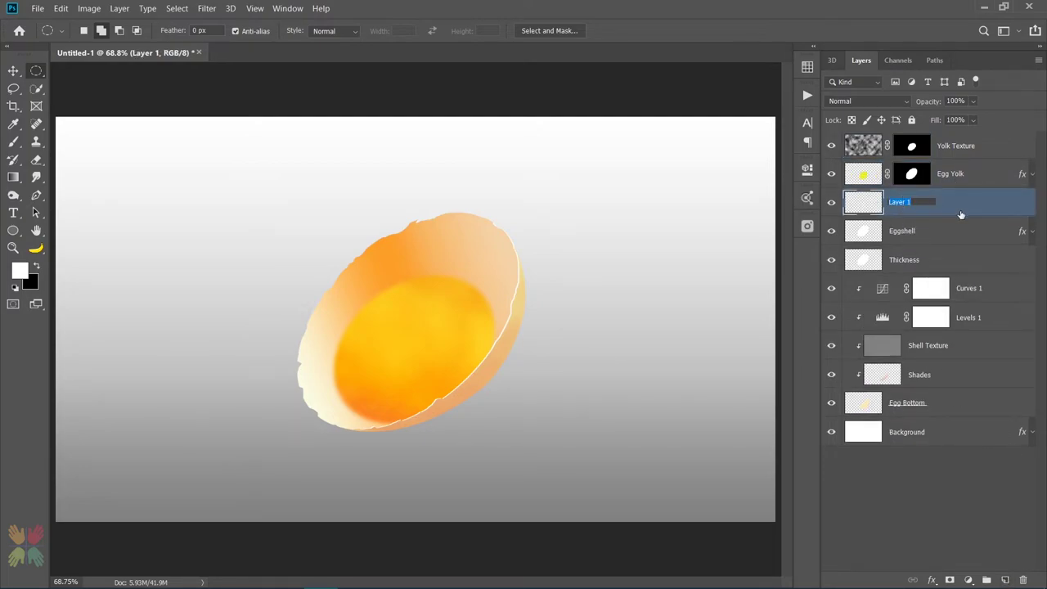
{"action": "type", "text": "Yolk Shadow"}
{"action": "key", "text": "Return"}
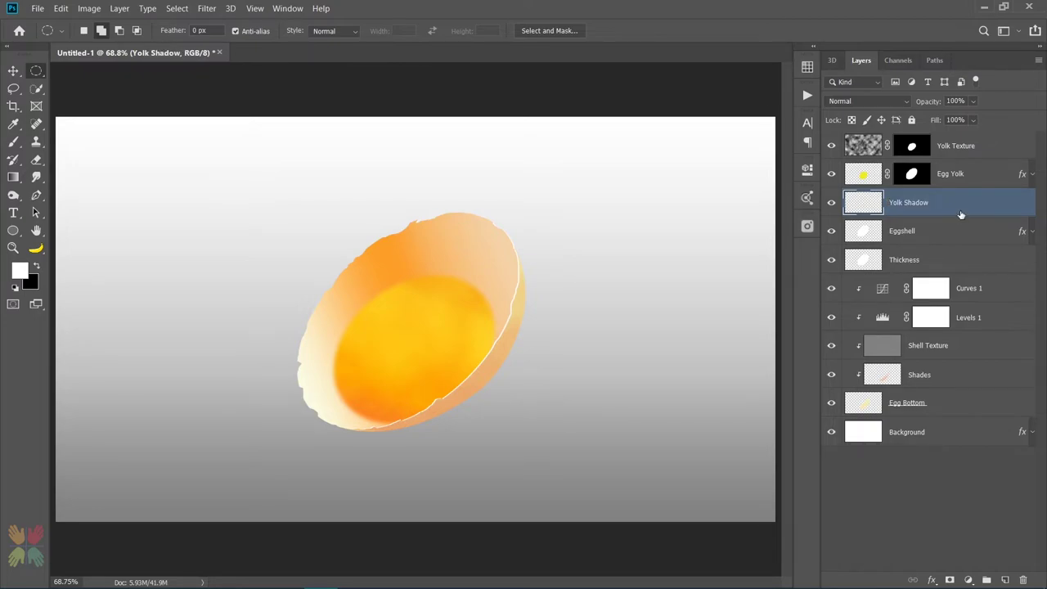
Load the yolk's shape as a selection on the Yolk Shadow layer and feather it by 5 pixels.
{"action": "left_click", "coordinate": [863, 176], "text": "ctrl"}
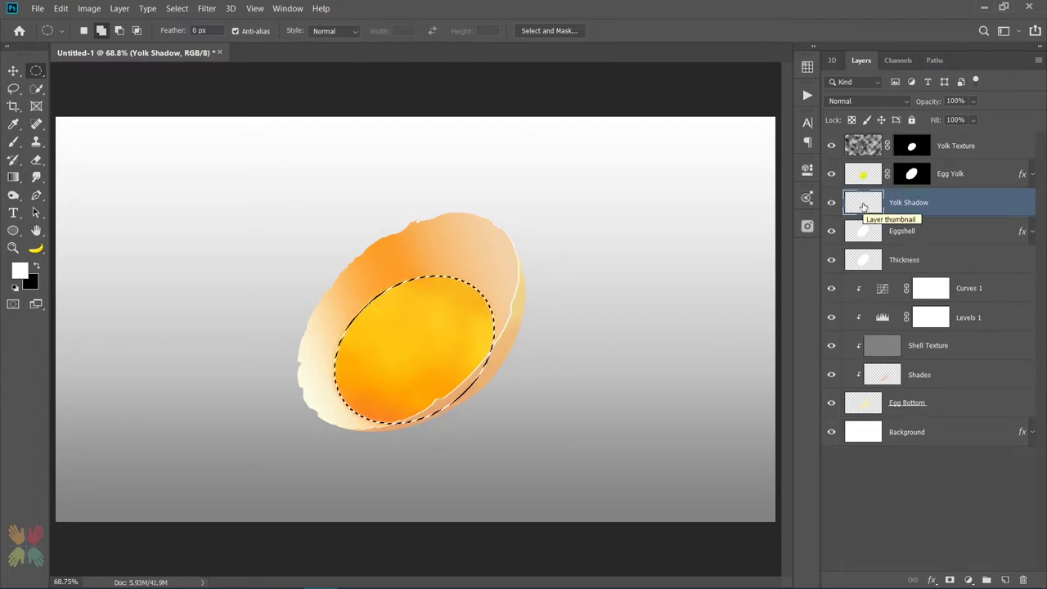
{"action": "right_click", "coordinate": [406, 309]}
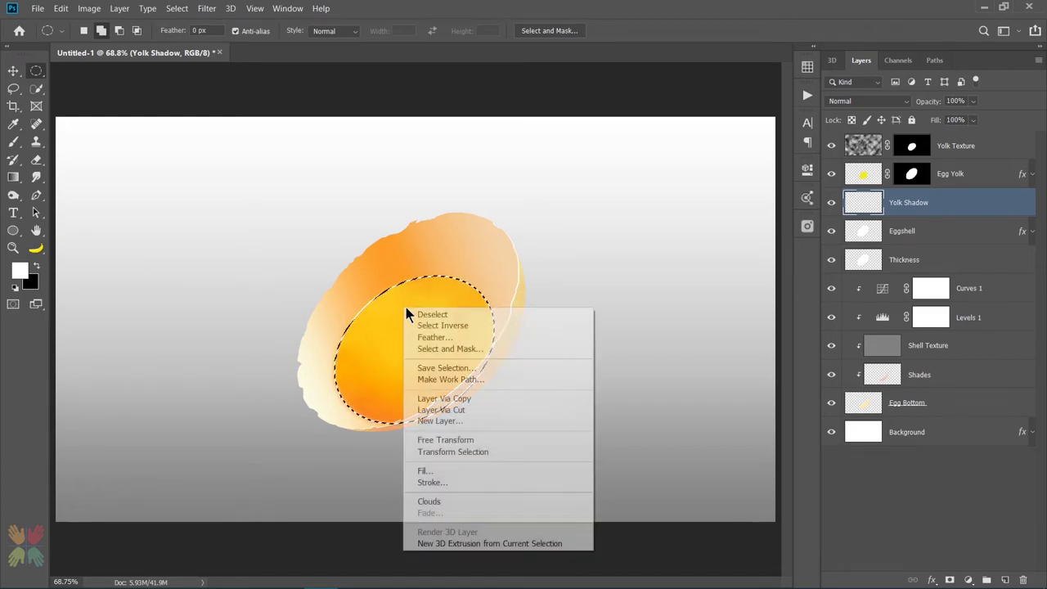
{"action": "left_click", "coordinate": [431, 337]}
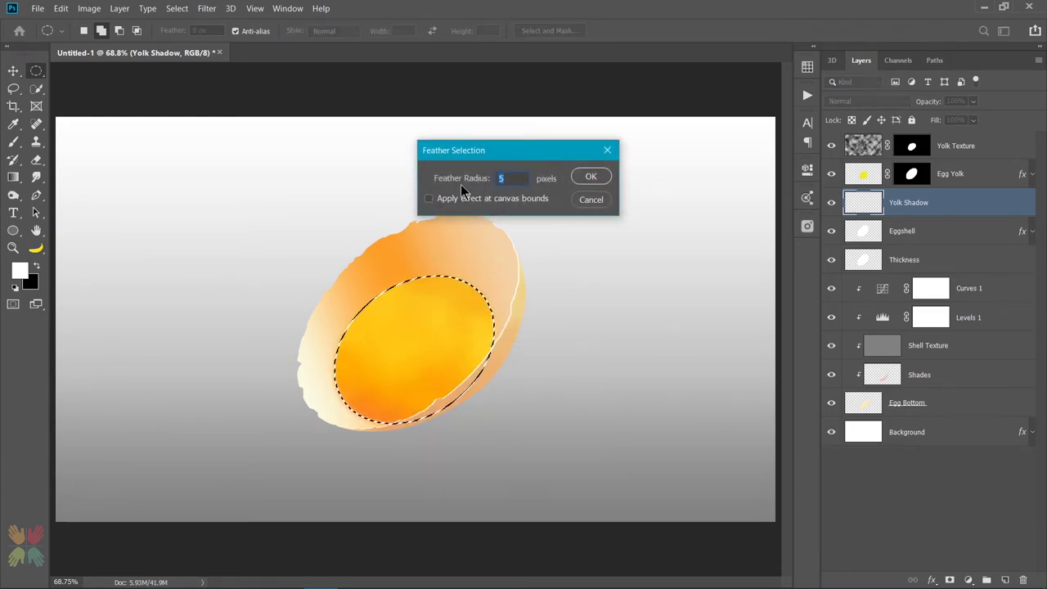
{"action": "type", "text": "5"}
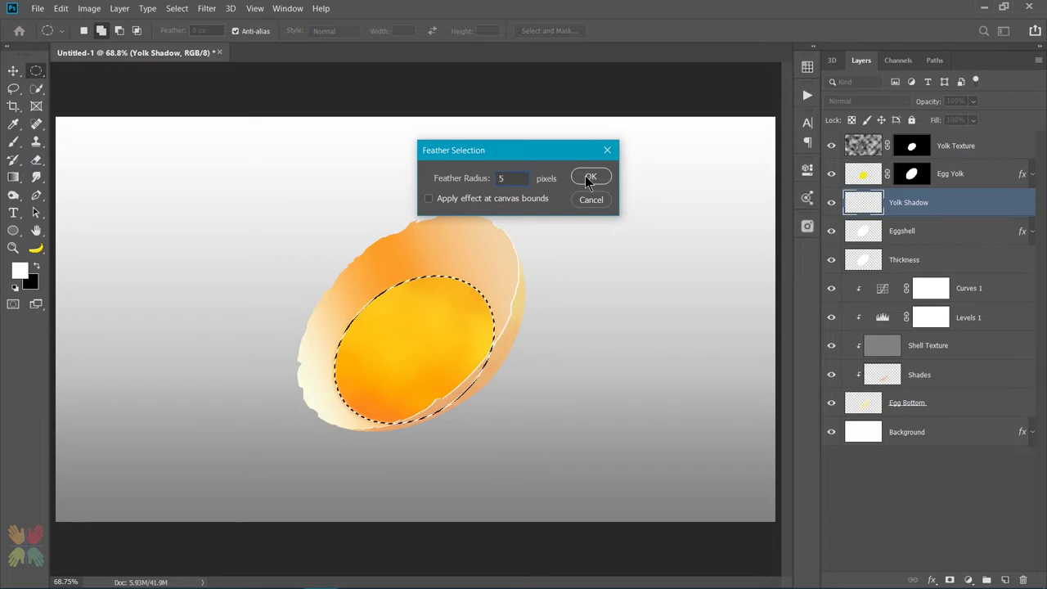
{"action": "left_click", "coordinate": [589, 179]}
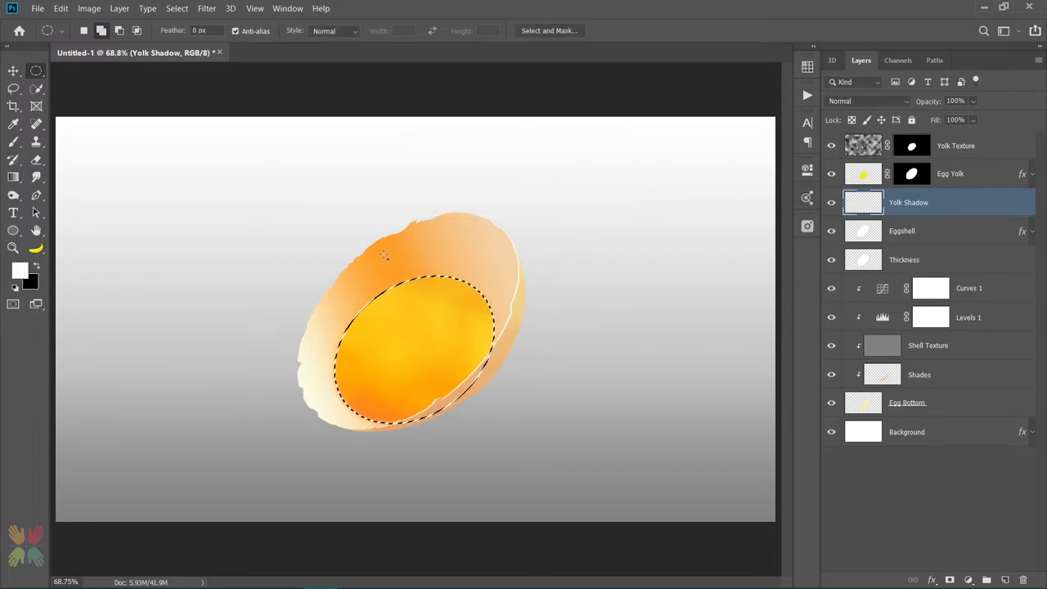
Fill the feathered yolk selection on the Yolk Shadow layer with color #f09128 at 100% opacity and deselect.
{"action": "key", "text": "shift+F5"}
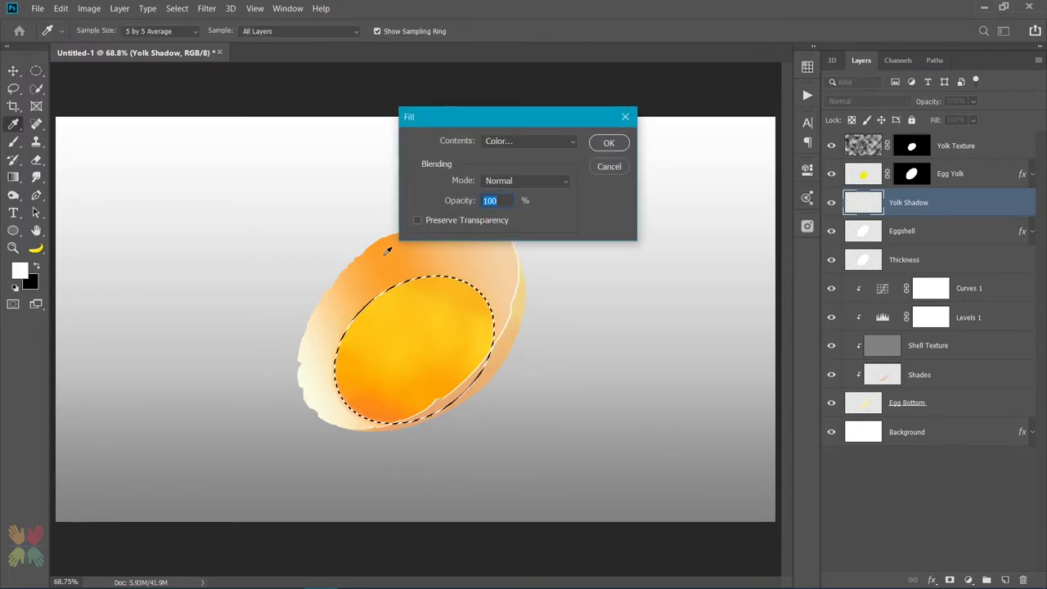
{"action": "left_click", "coordinate": [499, 142]}
{"action": "left_click", "coordinate": [505, 179]}
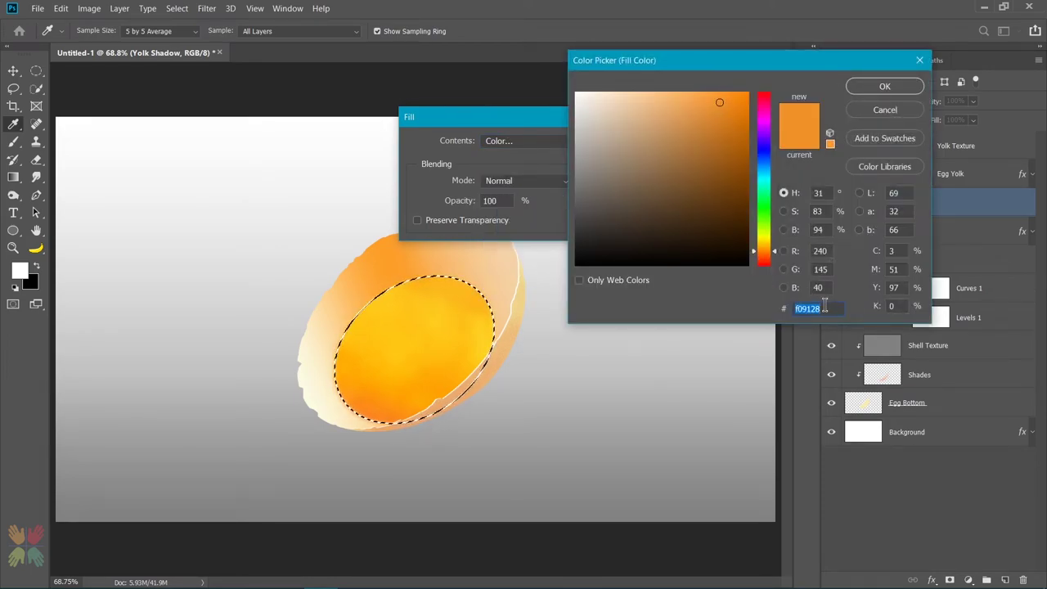
{"action": "left_click", "coordinate": [825, 308]}
{"action": "left_click", "coordinate": [884, 87]}
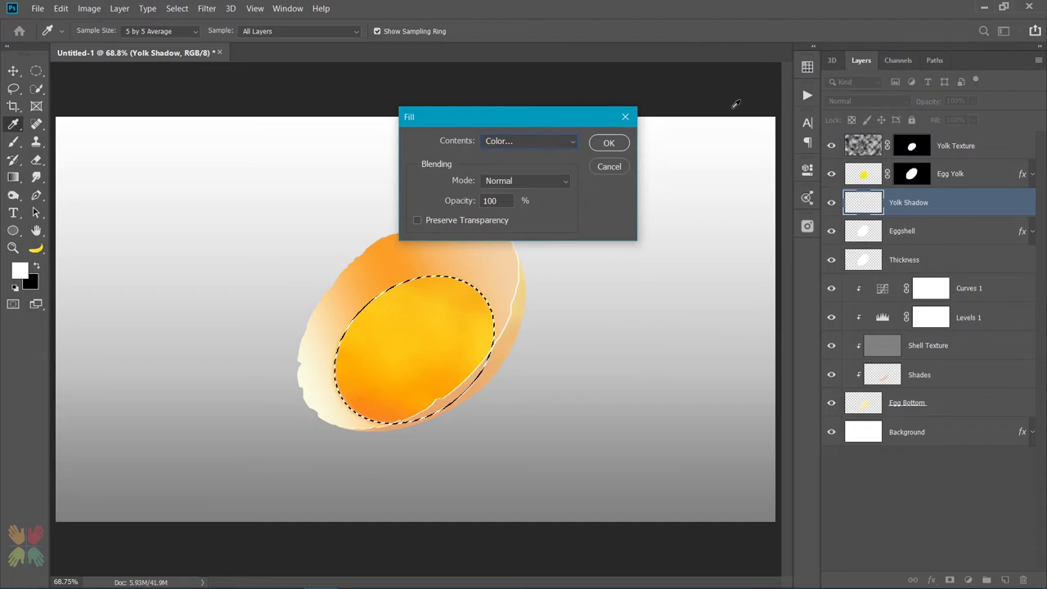
{"action": "left_click", "coordinate": [610, 144]}
{"action": "key", "text": "m"}
{"action": "key", "text": "ctrl+d"}
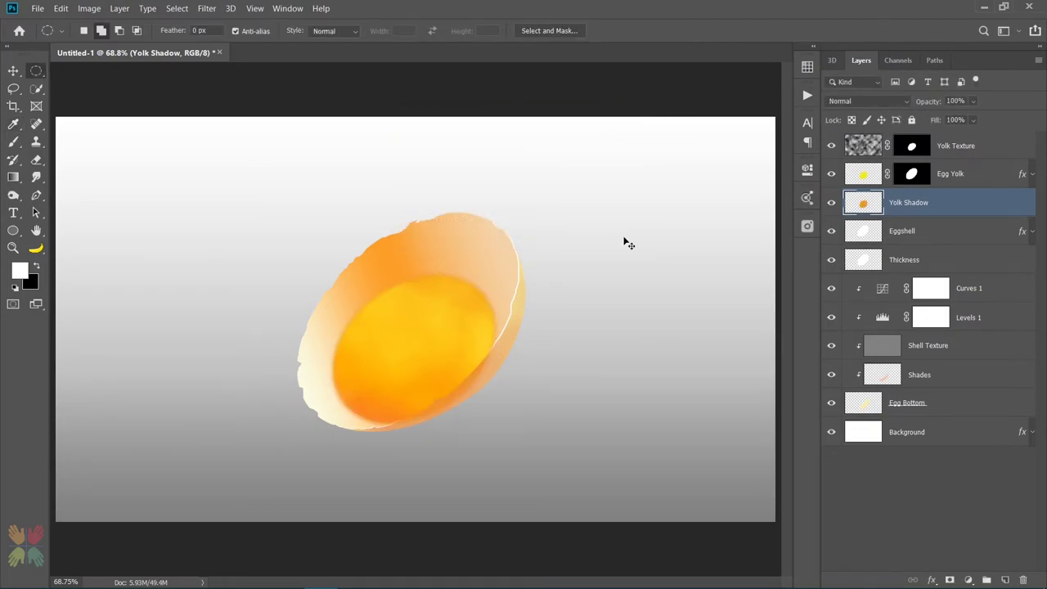
Move the yolk shadow about 12 px down and 4 px left, and copy the Egg Yolk layer's mask onto it.
{"action": "key", "text": "ctrl+t"}
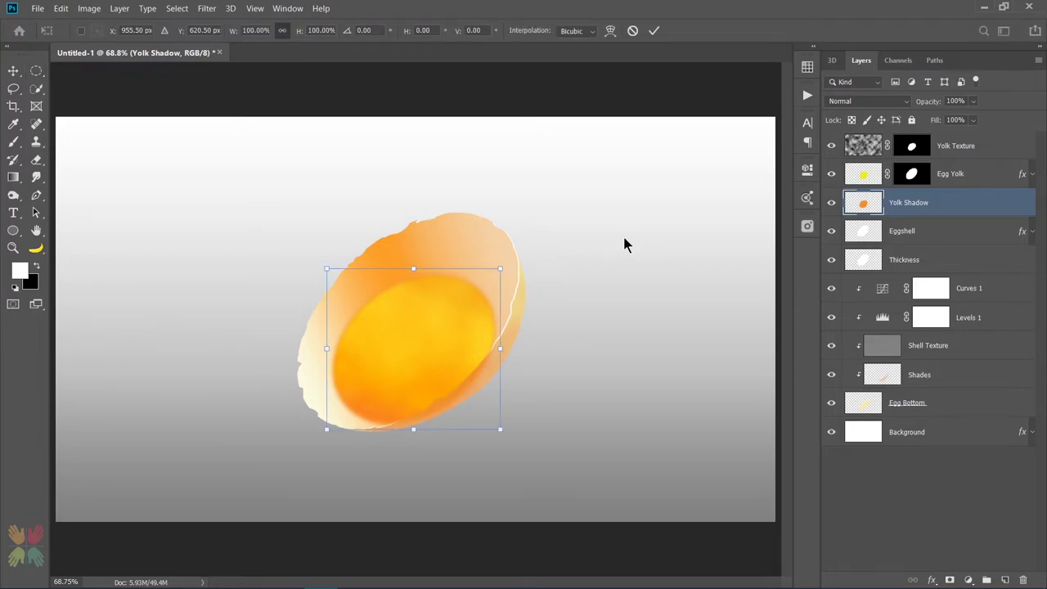
{"action": "key", "text": "Down"}
{"action": "key", "text": "Down"}
{"action": "key", "text": "Down"}
{"action": "key", "text": "Down"}
{"action": "key", "text": "Down"}
{"action": "key", "text": "Down"}
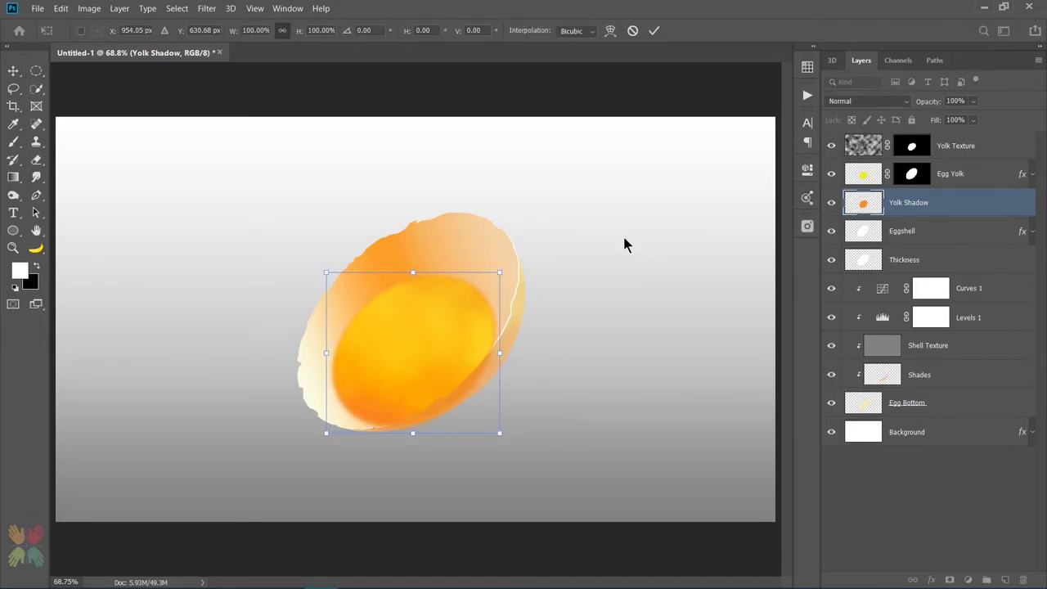
{"action": "key", "text": "Left"}
{"action": "key", "text": "Left"}
{"action": "key", "text": "Left"}
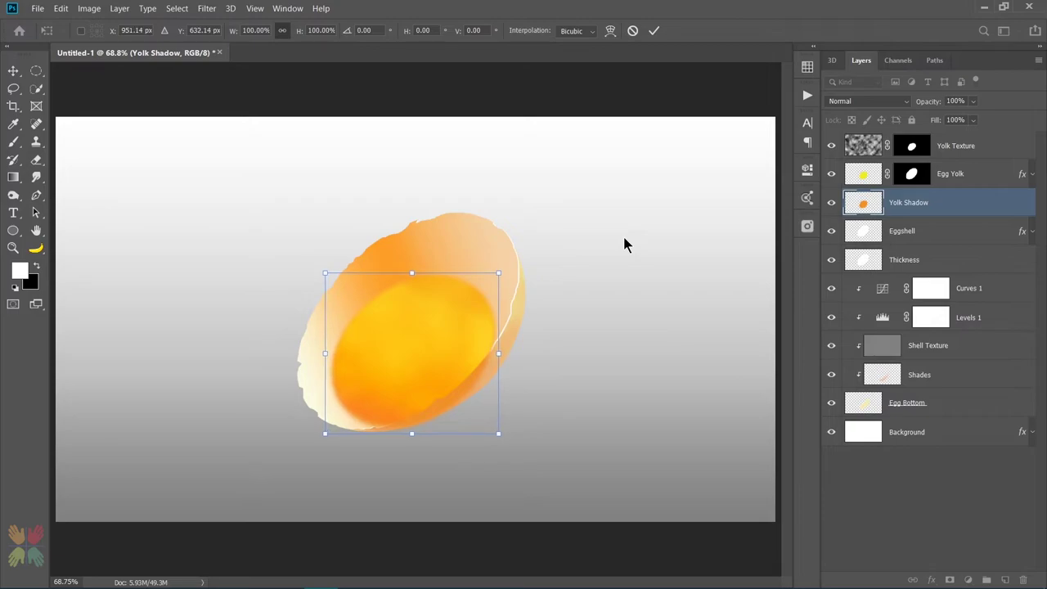
{"action": "key", "text": "Return"}
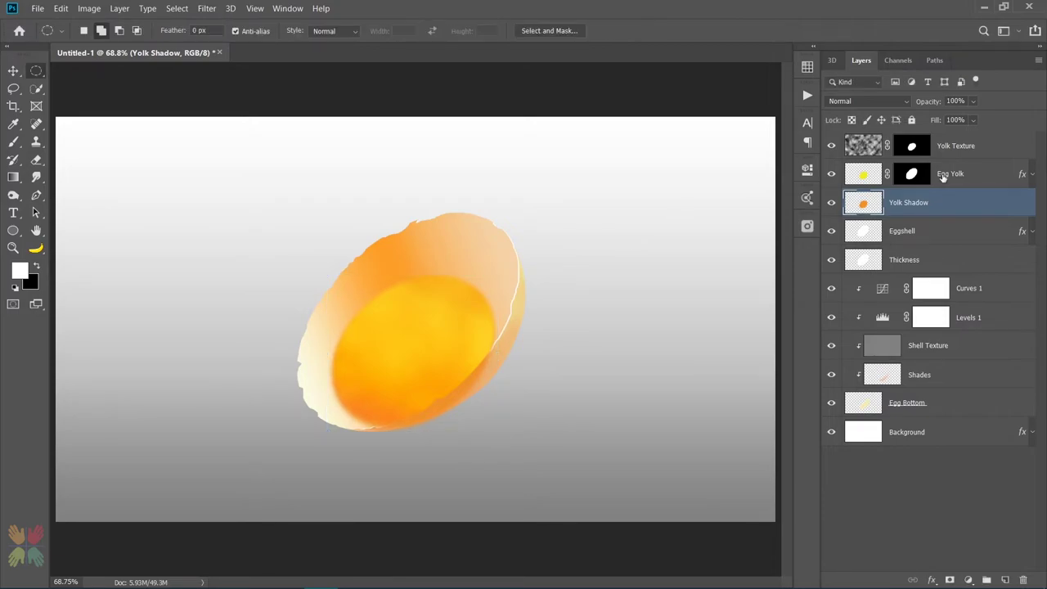
{"action": "left_click", "coordinate": [911, 173]}
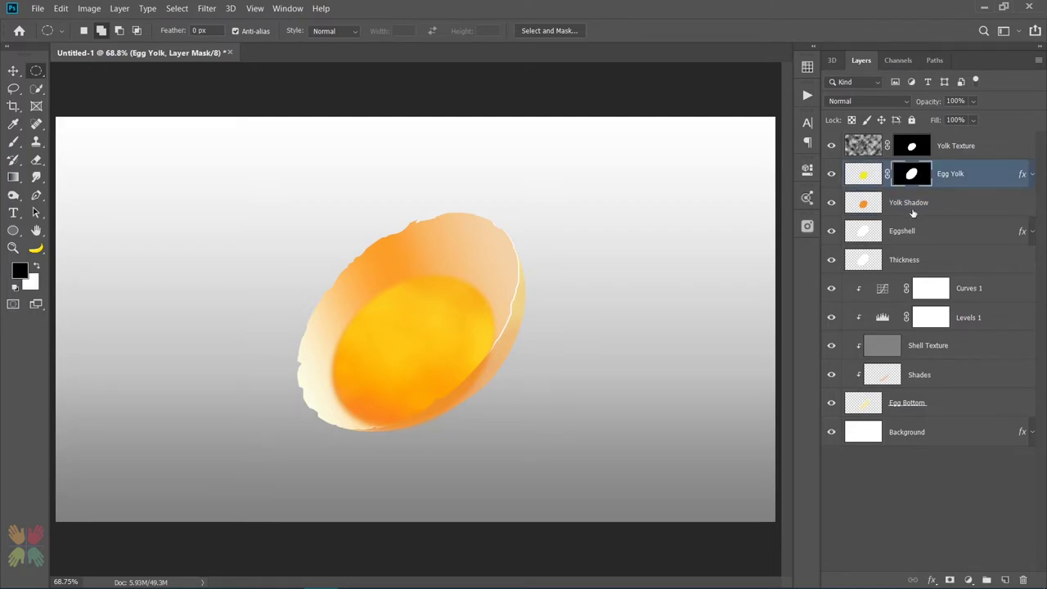
{"action": "left_click_drag", "start_coordinate": [918, 173], "coordinate": [917, 200]}
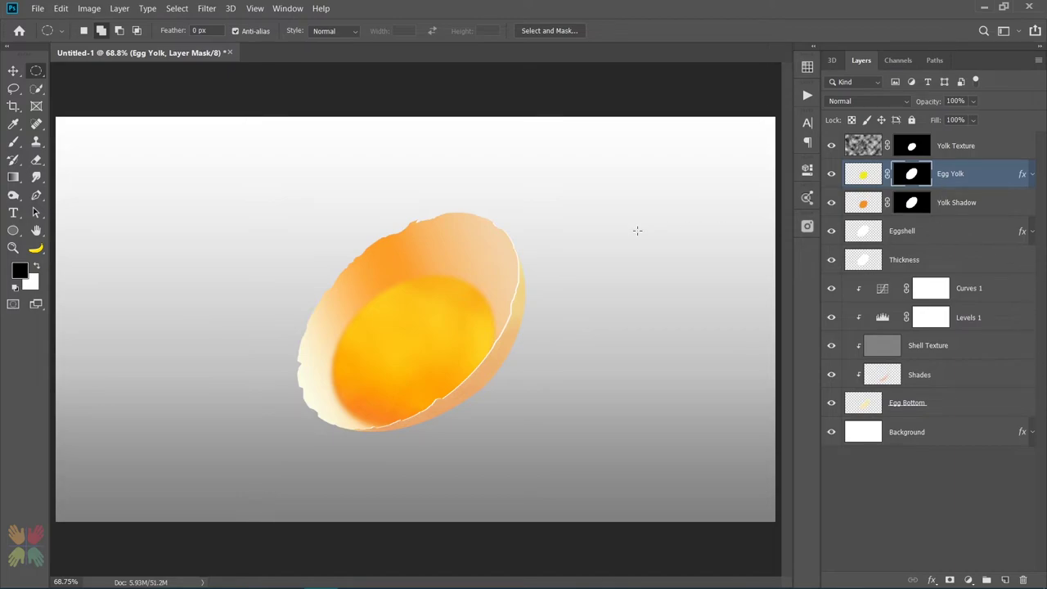
Create a new layer directly above Eggshell and name it Egg White.
{"action": "left_click", "coordinate": [937, 230]}
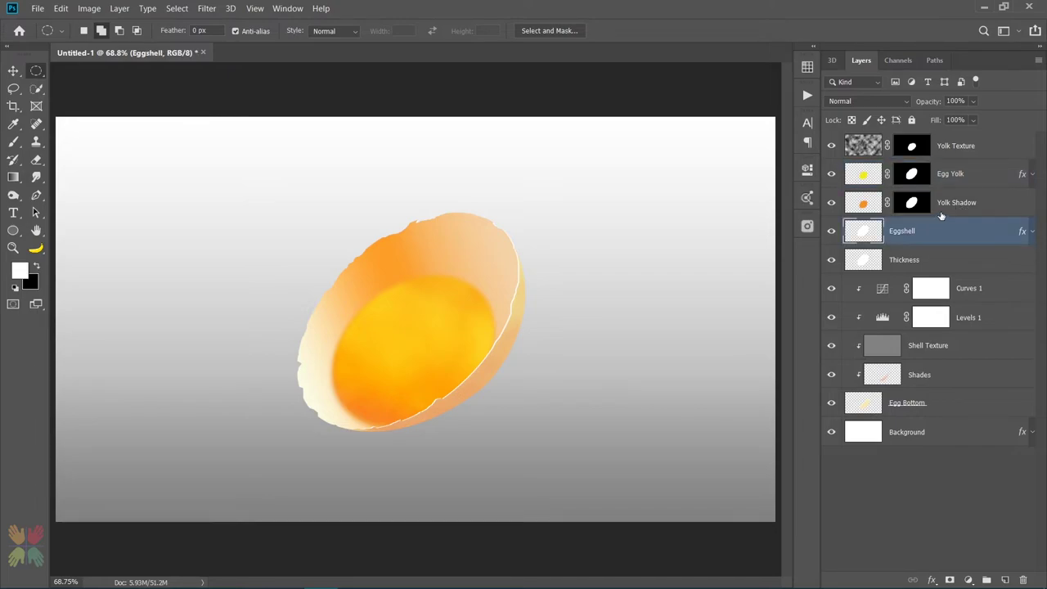
{"action": "left_click", "coordinate": [1005, 580]}
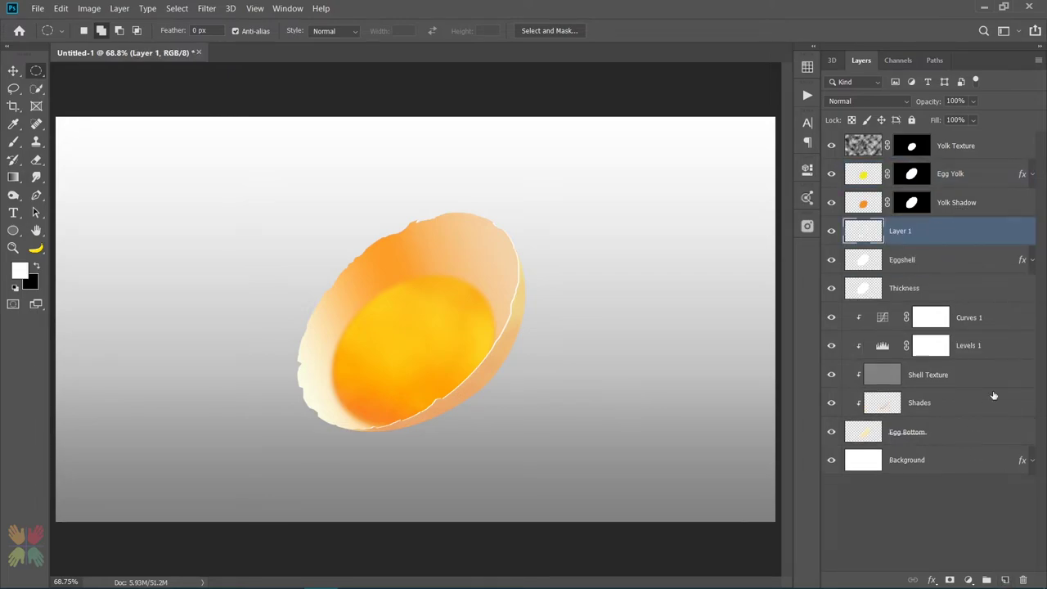
{"action": "double_click", "coordinate": [900, 231]}
{"action": "type", "text": "Egg White"}
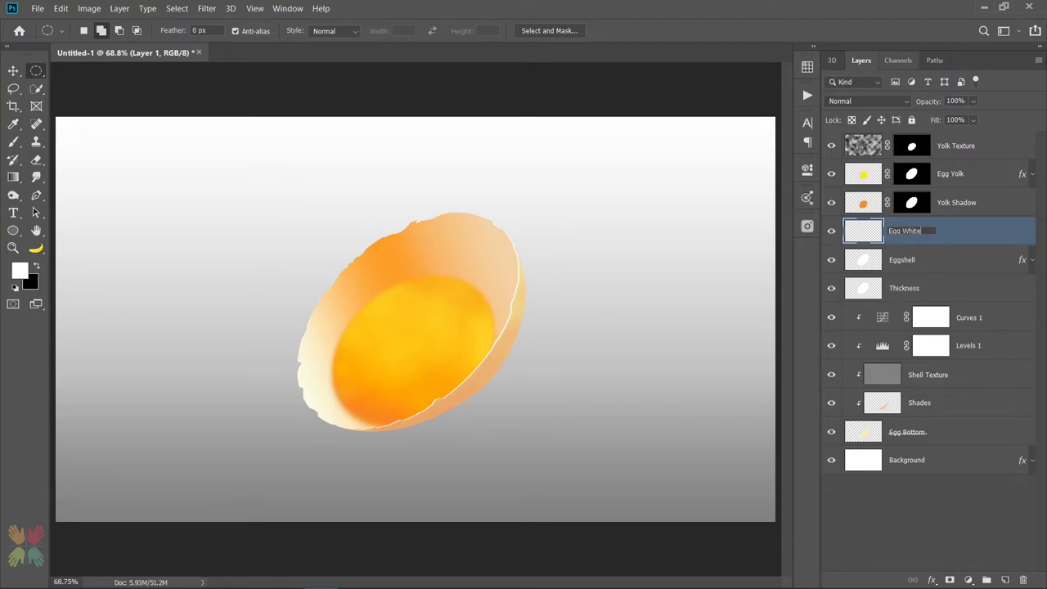
{"action": "key", "text": "Return"}
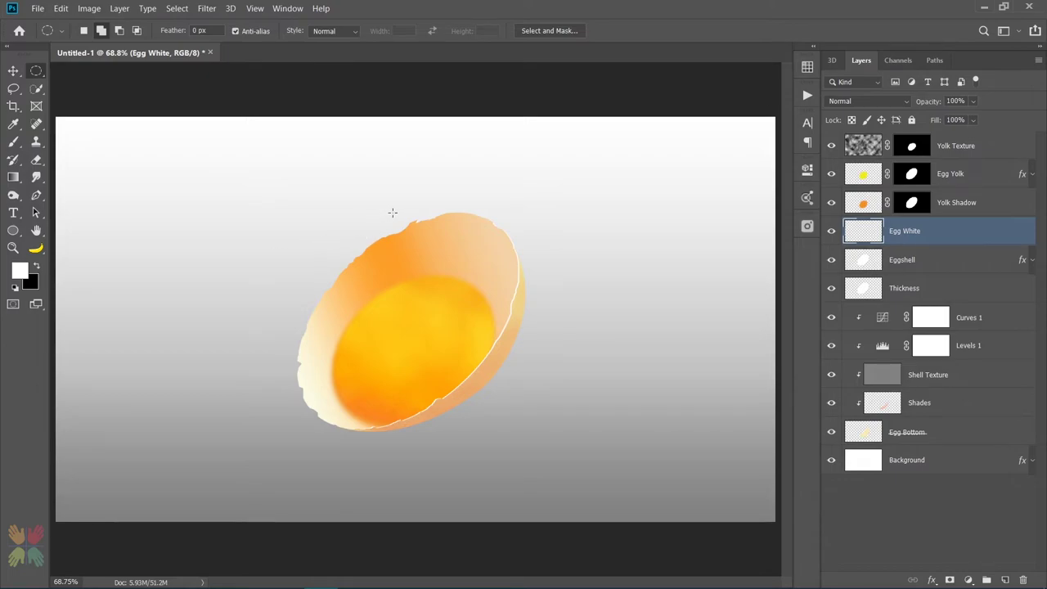
Make a tall elliptical selection overlapping the eggshell's left side and feather it by 4 pixels.
{"action": "left_click_drag", "start_coordinate": [391, 213], "coordinate": [222, 434]}
{"action": "right_click", "coordinate": [297, 260]}
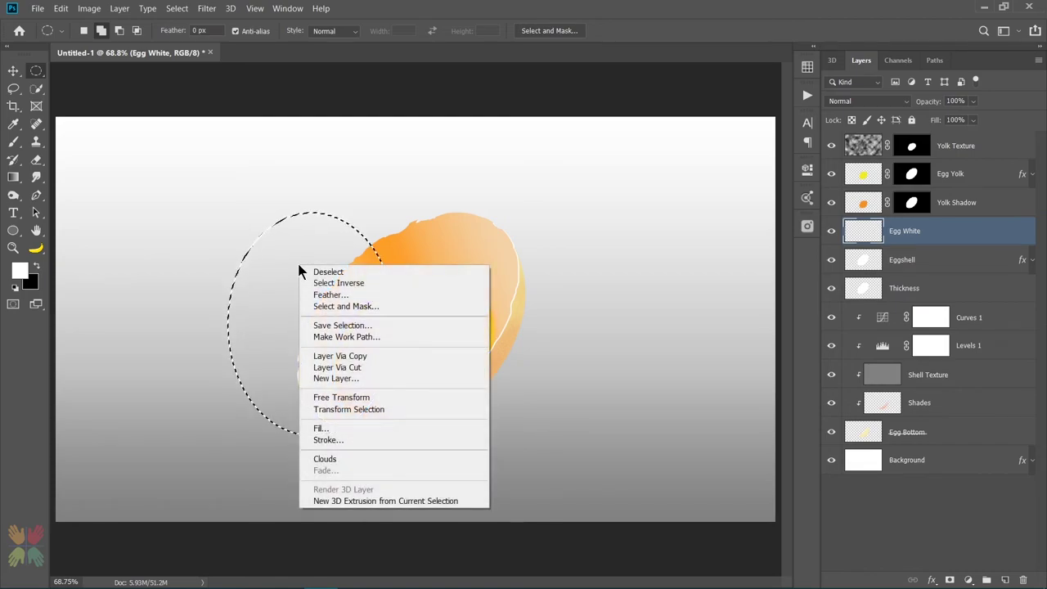
{"action": "left_click", "coordinate": [330, 294]}
{"action": "key", "text": "Return"}
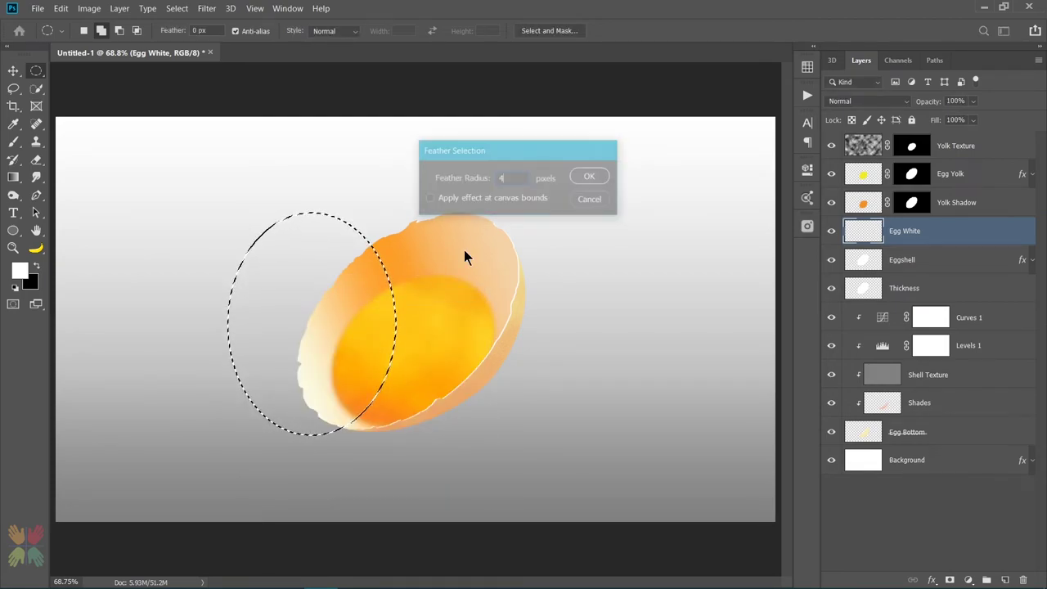
Fill the elliptical selection on the Egg White layer with color #fba63a at 100% opacity.
{"action": "key", "text": "shift+F5"}
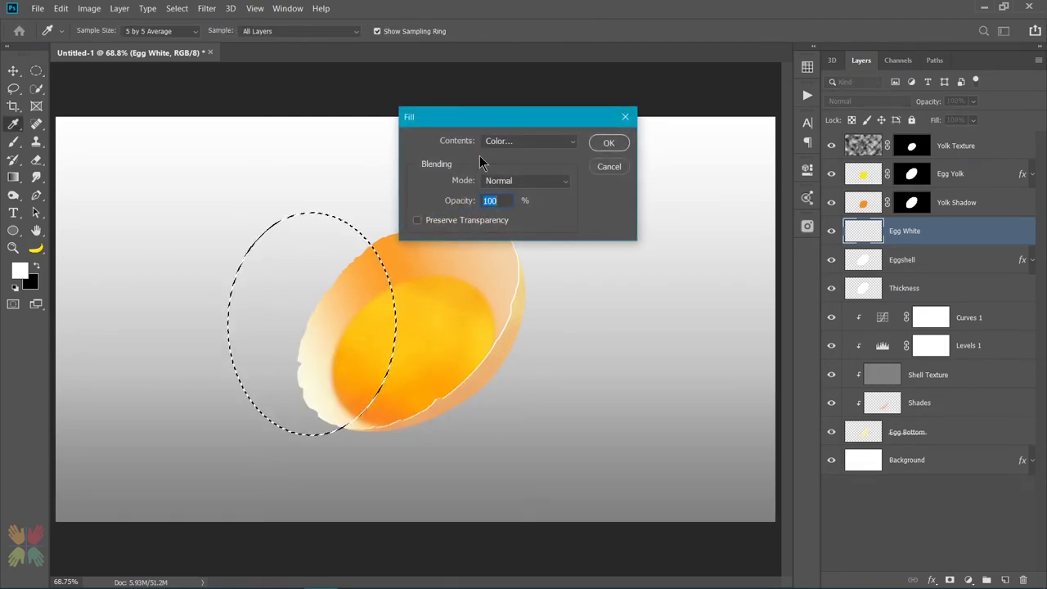
{"action": "left_click", "coordinate": [511, 140]}
{"action": "left_click", "coordinate": [505, 179]}
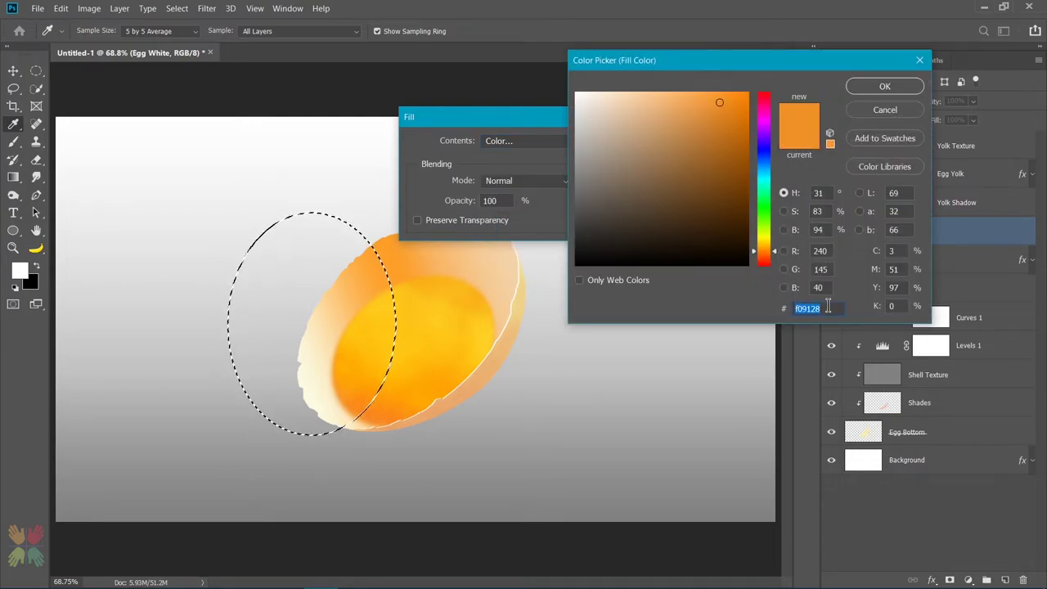
{"action": "type", "text": "fba"}
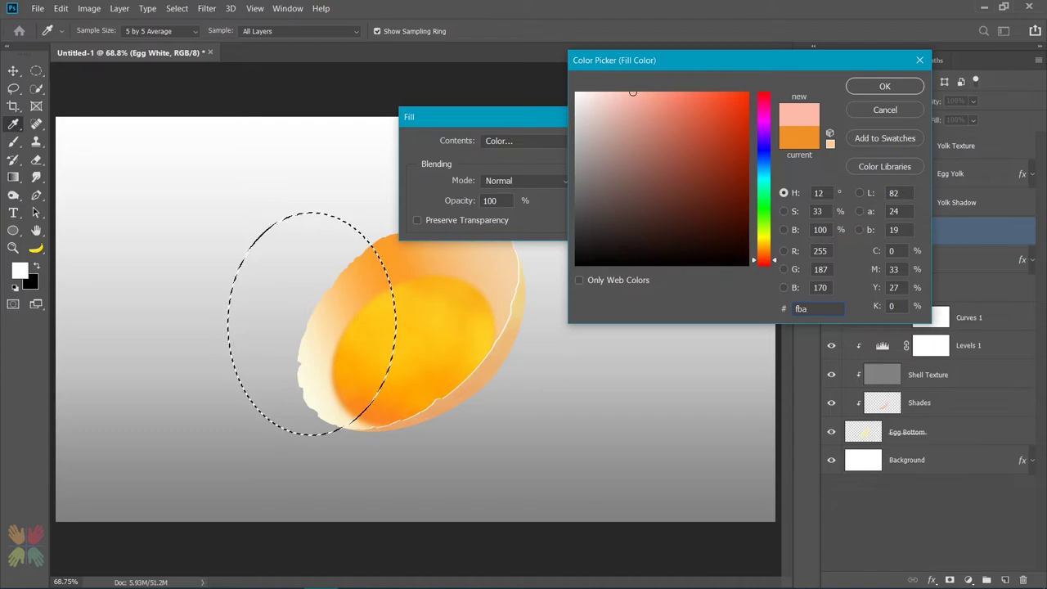
{"action": "type", "text": "63a"}
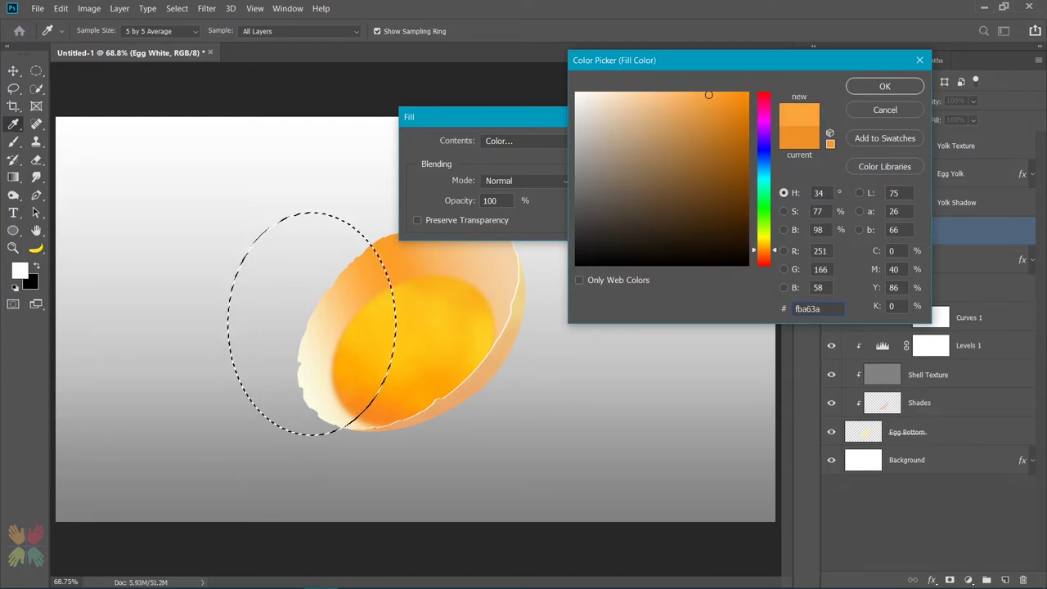
{"action": "key", "text": "Return"}
{"action": "left_click", "coordinate": [609, 141]}
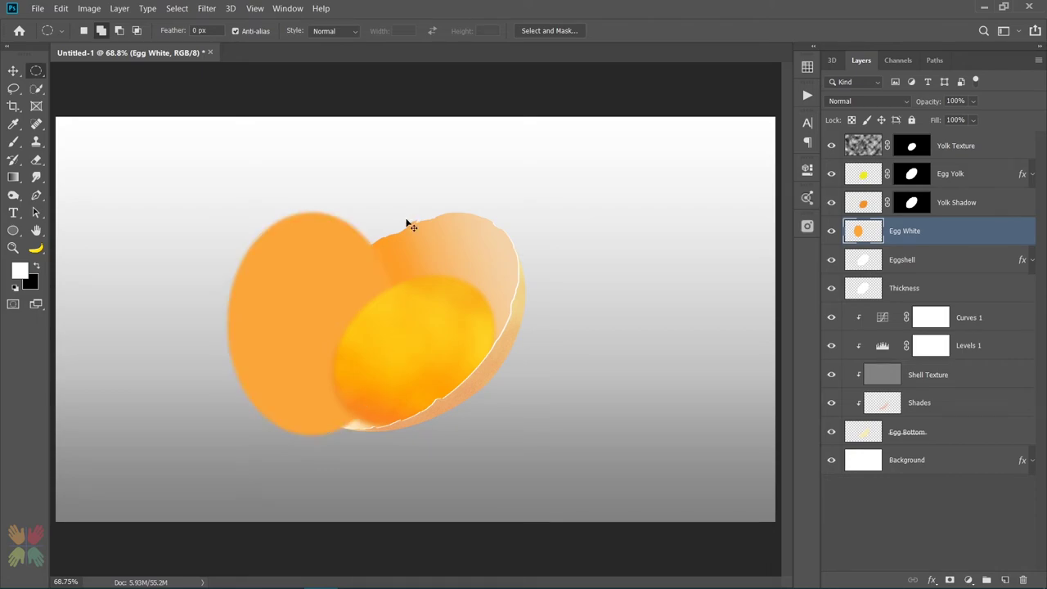
Rotate the egg white ellipse about 43°, stretch it to about 97% by 114%, and fit it inside the shell around the yolk.
{"action": "key", "text": "ctrl+t"}
{"action": "left_click_drag", "start_coordinate": [415, 189], "coordinate": [480, 241]}
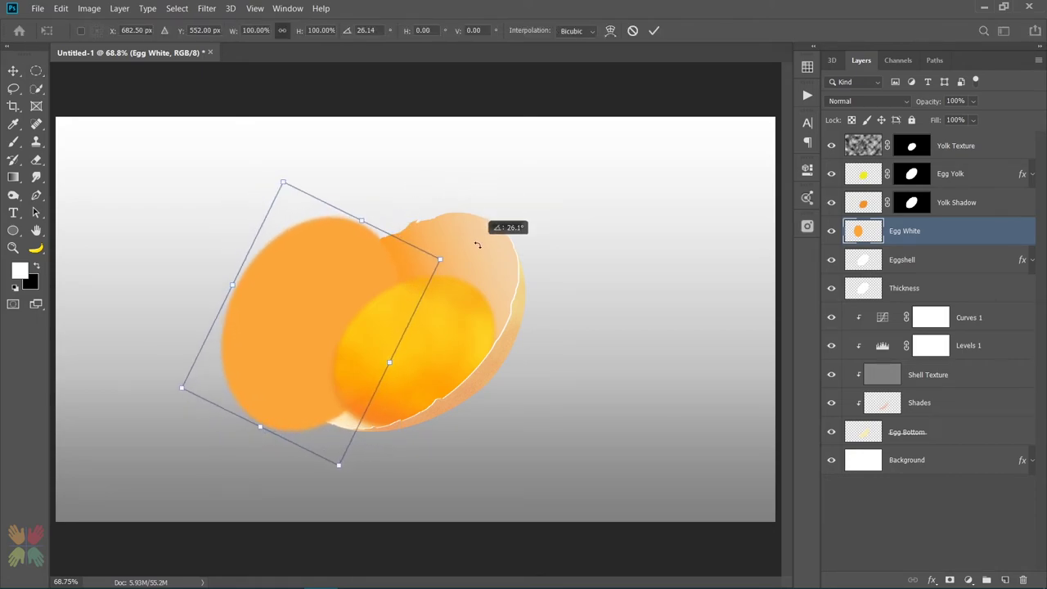
{"action": "left_click_drag", "start_coordinate": [330, 272], "coordinate": [446, 278]}
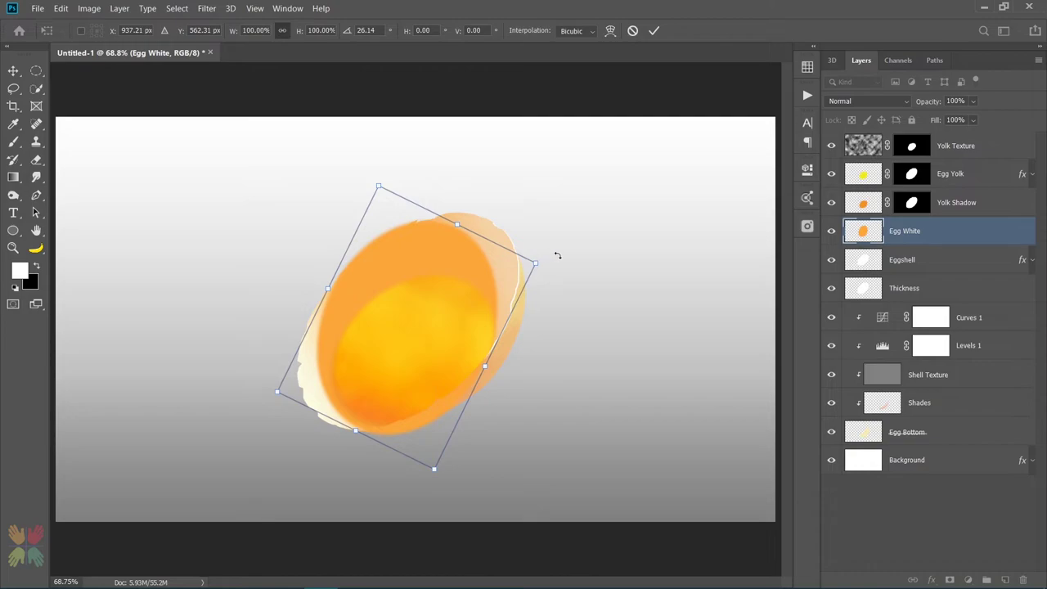
{"action": "left_click_drag", "start_coordinate": [554, 255], "coordinate": [443, 230]}
{"action": "left_click_drag", "start_coordinate": [414, 188], "coordinate": [428, 214]}
{"action": "mouse_move", "coordinate": [452, 290]}
{"action": "left_mouse_down"}
{"action": "mouse_move", "coordinate": [292, 355]}
{"action": "mouse_move", "coordinate": [398, 367]}
{"action": "mouse_move", "coordinate": [446, 293]}
{"action": "left_mouse_up"}
{"action": "left_click_drag", "start_coordinate": [554, 295], "coordinate": [565, 278]}
{"action": "left_click_drag", "start_coordinate": [428, 215], "coordinate": [435, 219]}
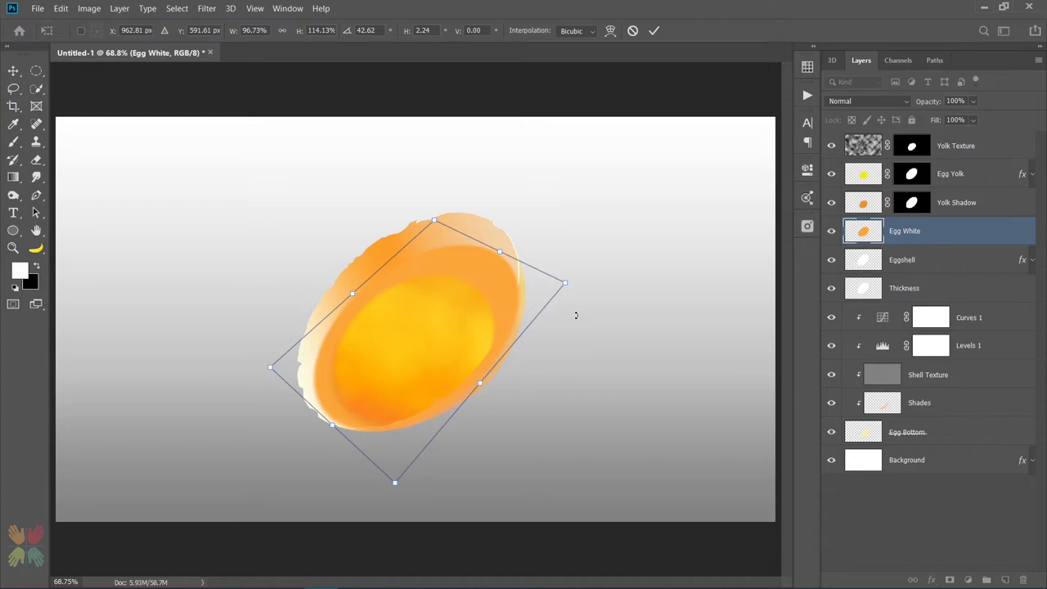
{"action": "key", "text": "Return"}
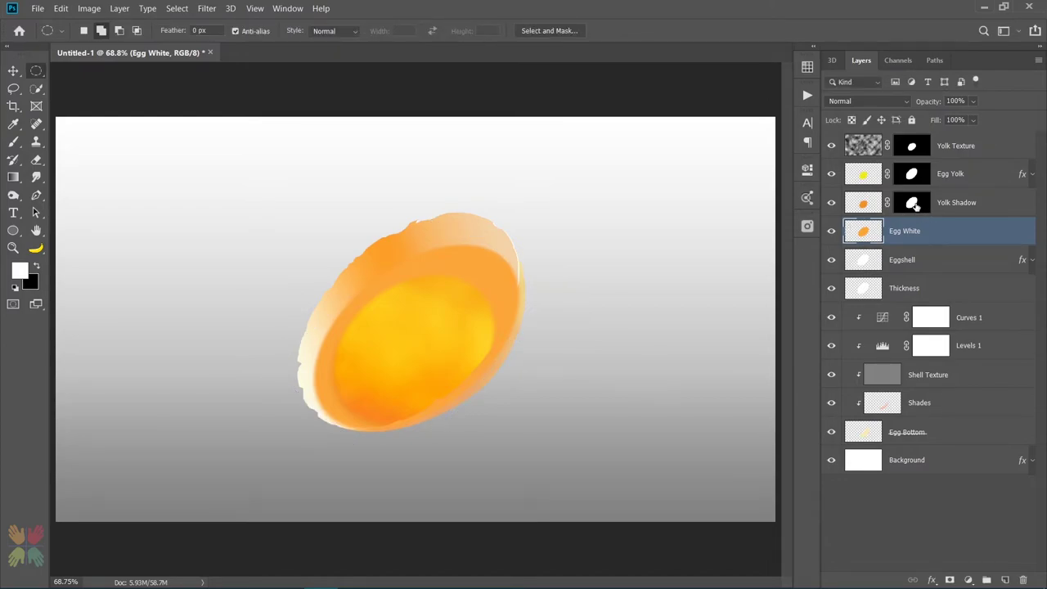
Copy the Yolk Shadow mask onto the Egg White layer and set Egg White's opacity to 85%.
{"action": "left_click_drag", "start_coordinate": [912, 203], "coordinate": [912, 231], "text": "alt"}
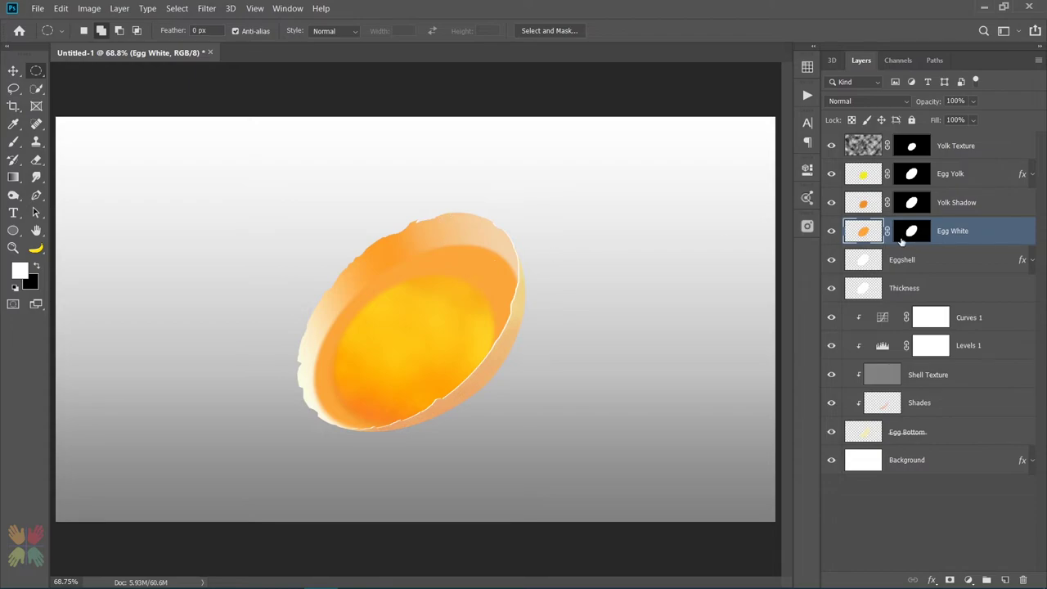
{"action": "left_click", "coordinate": [956, 100]}
{"action": "type", "text": "85"}
{"action": "key", "text": "Return"}
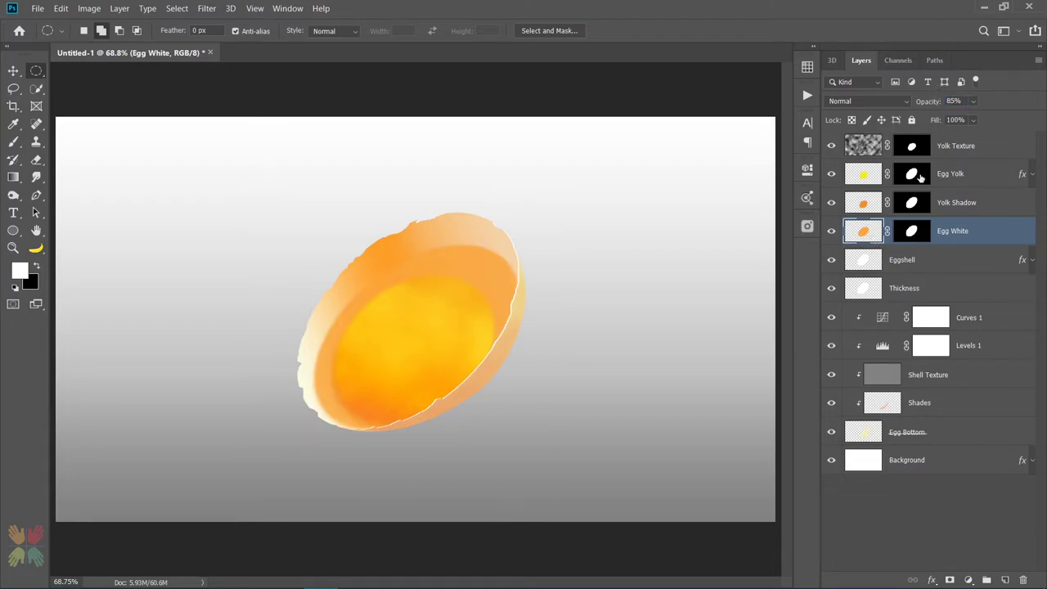
Set the Yolk Texture layer's opacity to 40%.
{"action": "left_click", "coordinate": [953, 146]}
{"action": "left_click", "coordinate": [955, 100]}
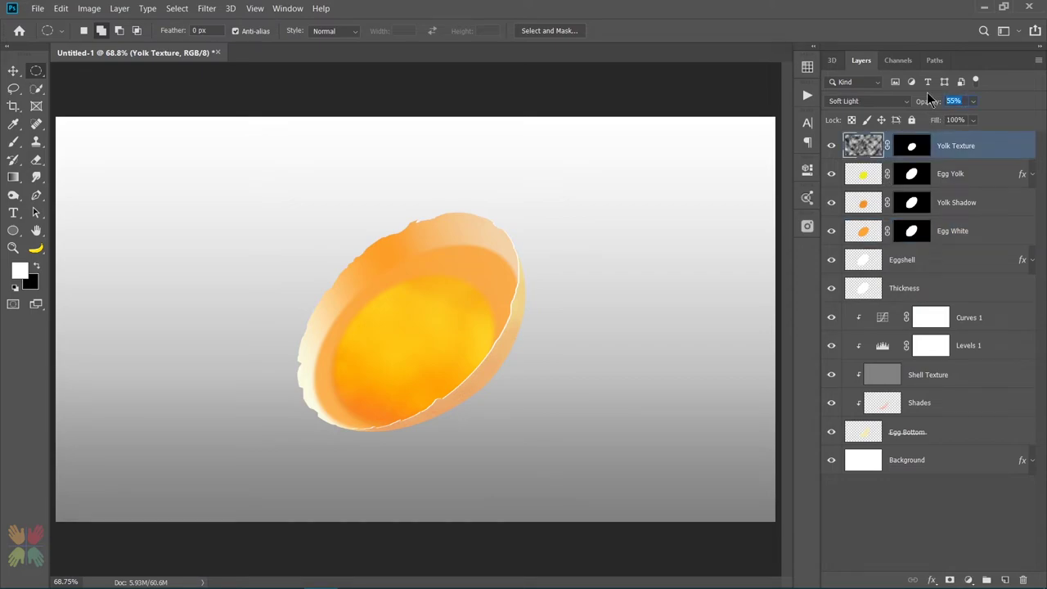
{"action": "type", "text": "40"}
Create a new layer above Yolk Texture and name it Highlights.
{"action": "left_click", "coordinate": [1005, 579]}
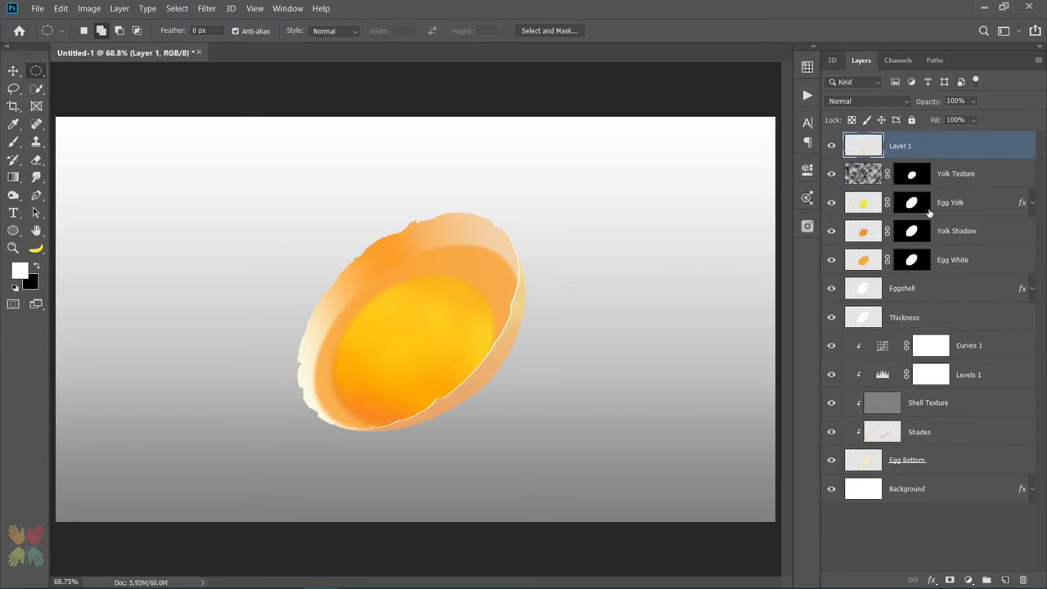
{"action": "double_click", "coordinate": [899, 147]}
{"action": "type", "text": "Highlights"}
{"action": "key", "text": "Return"}
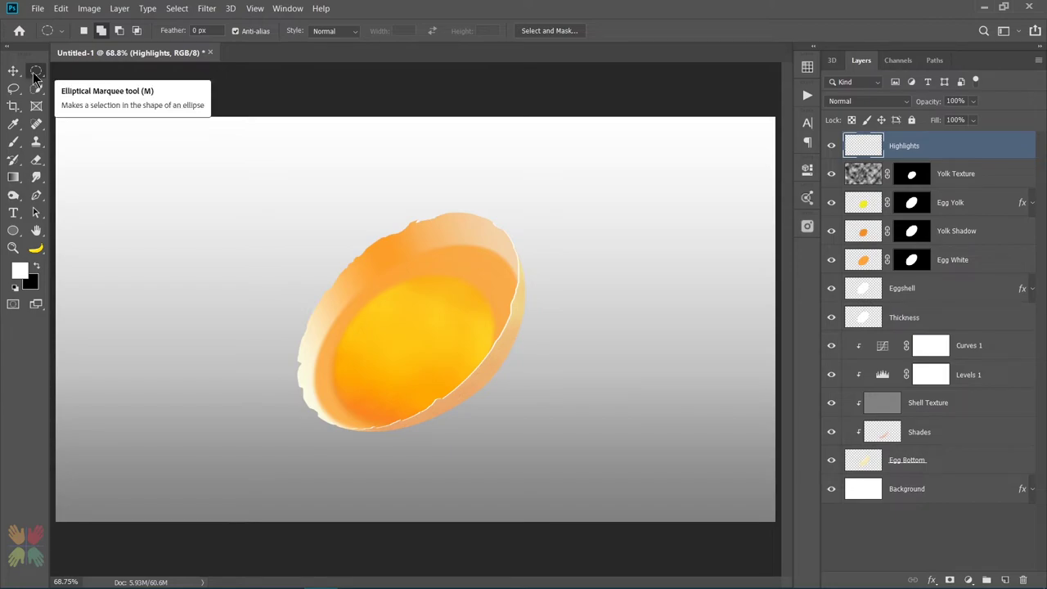
Select three overlapping ellipses near the yolk's upper right edge in add-to-selection mode, fill them with white, and deselect.
{"action": "left_click", "coordinate": [101, 33]}
{"action": "scroll", "coordinate": [427, 331], "scroll_direction": "up", "scroll_amount": 4}
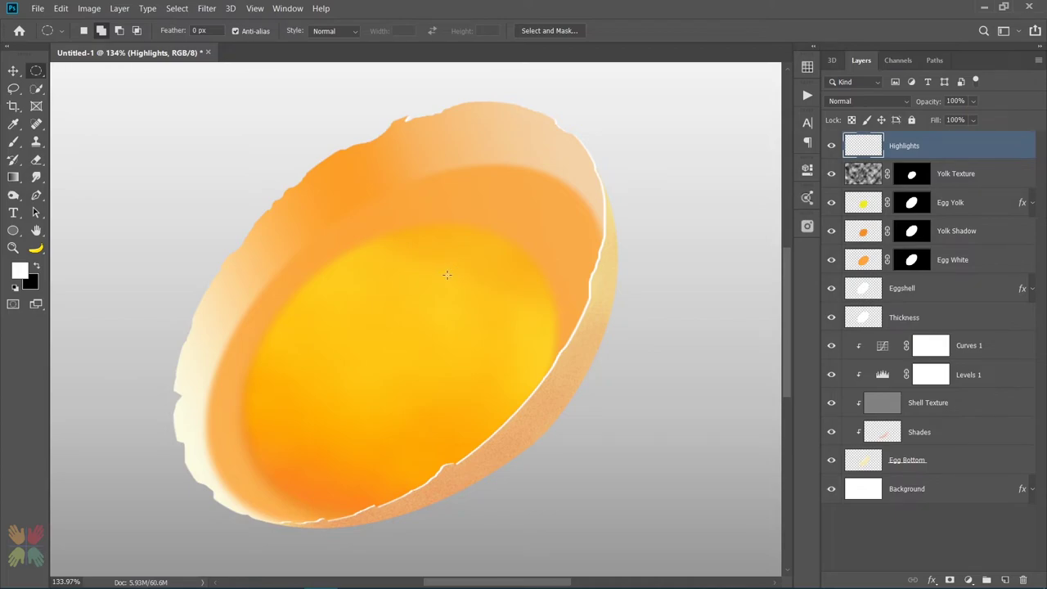
{"action": "left_click_drag", "start_coordinate": [459, 264], "coordinate": [525, 311]}
{"action": "key", "text": "alt+BackSpace"}
{"action": "key", "text": "ctrl+d"}
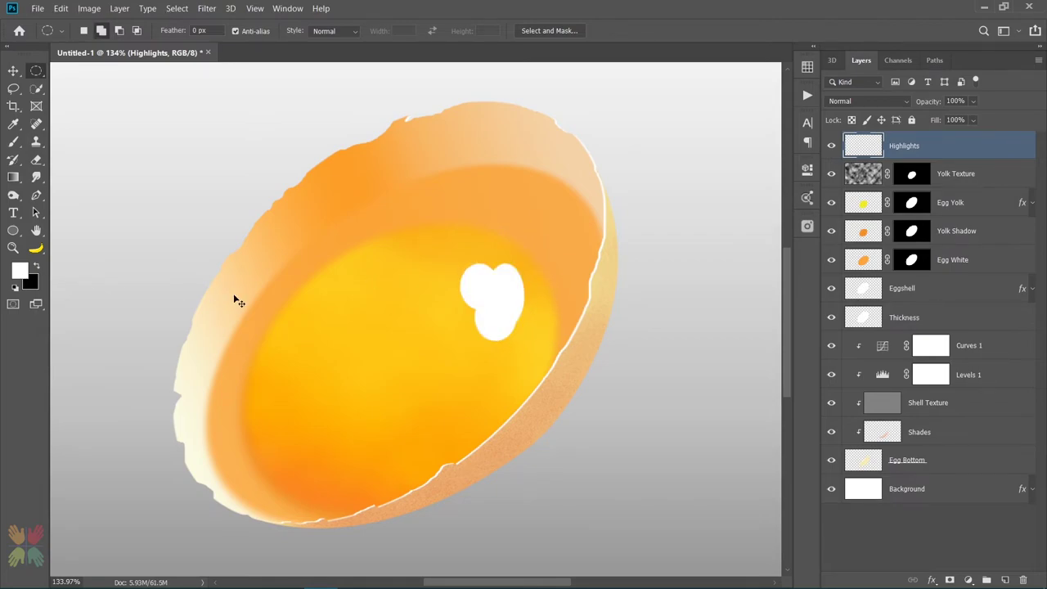
Rotate the white highlight about 9°, skew it slightly, and scale it to about 101% by 110% along the yolk's right edge.
{"action": "key", "text": "ctrl+t"}
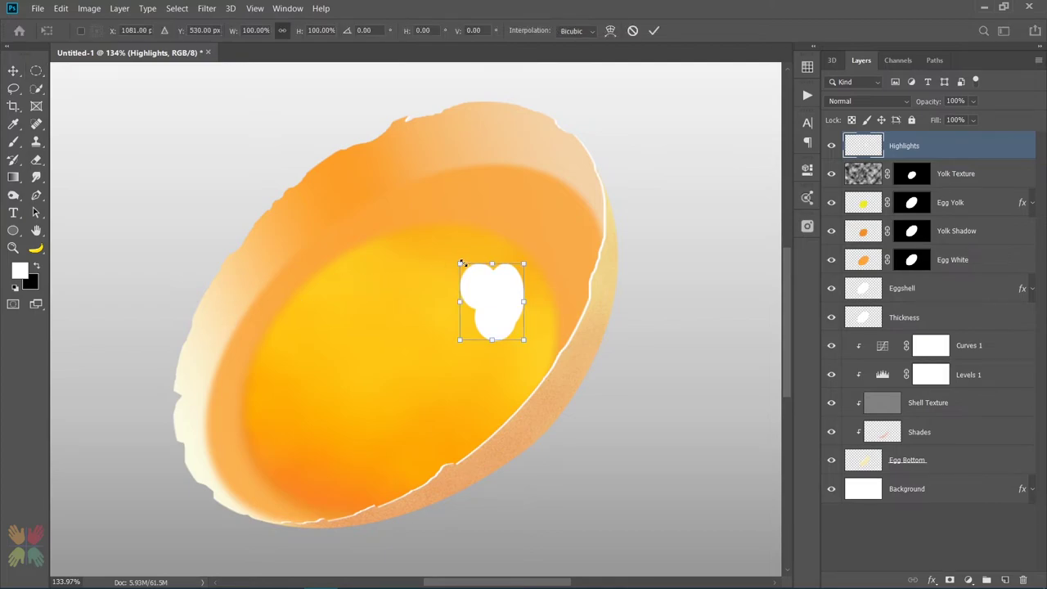
{"action": "left_click_drag", "start_coordinate": [460, 266], "coordinate": [452, 263]}
{"action": "left_click_drag", "start_coordinate": [523, 340], "coordinate": [523, 350]}
{"action": "left_click_drag", "start_coordinate": [527, 287], "coordinate": [465, 270]}
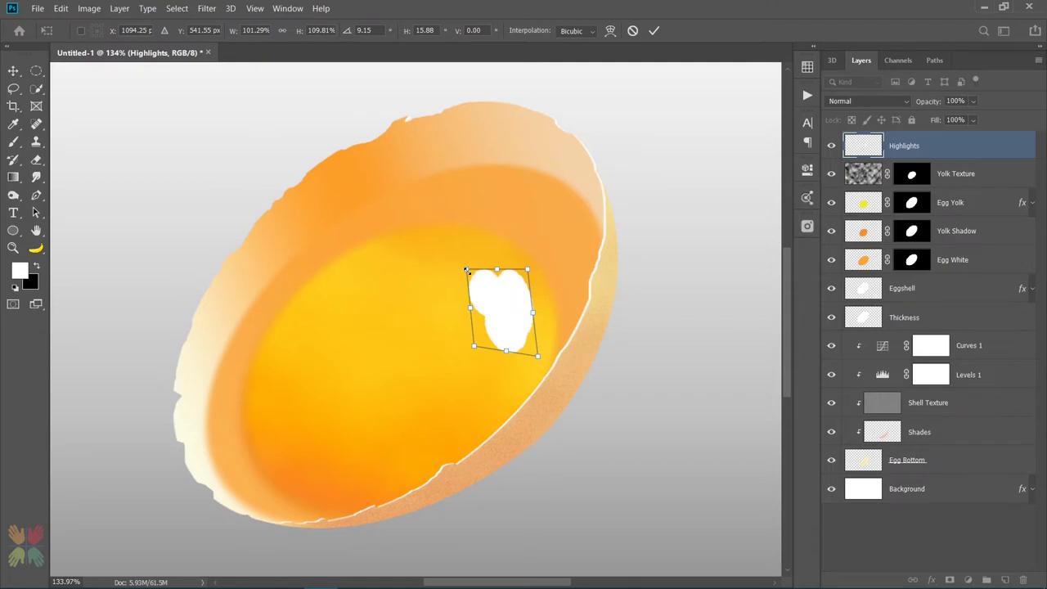
{"action": "key", "text": "m"}
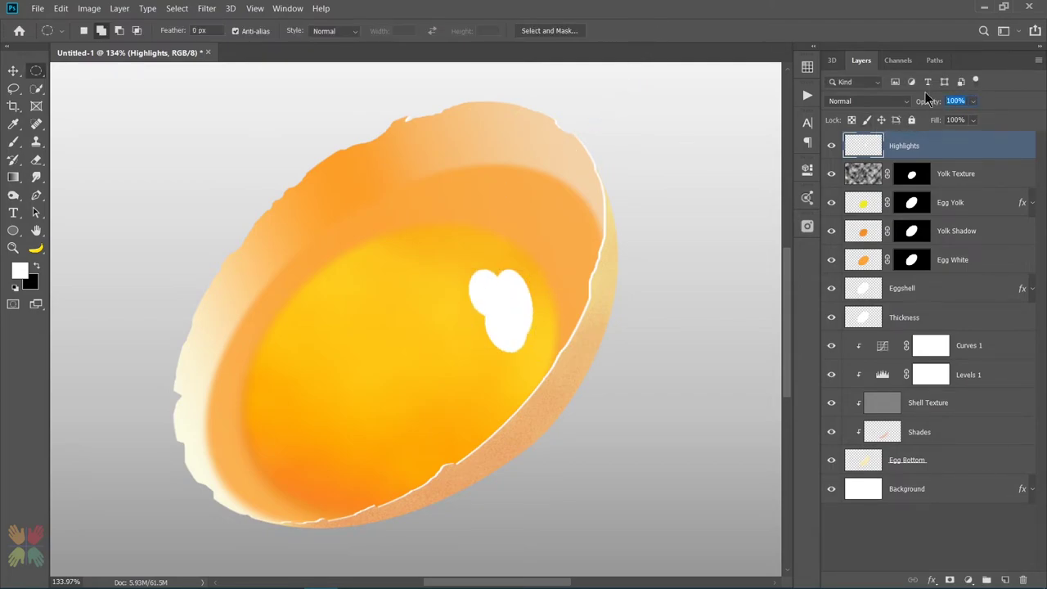
Set the Highlights layer's opacity to 30% and fade the highlight's lower-left part on a new layer mask with a black brush at 20% opacity.
{"action": "type", "text": "30"}
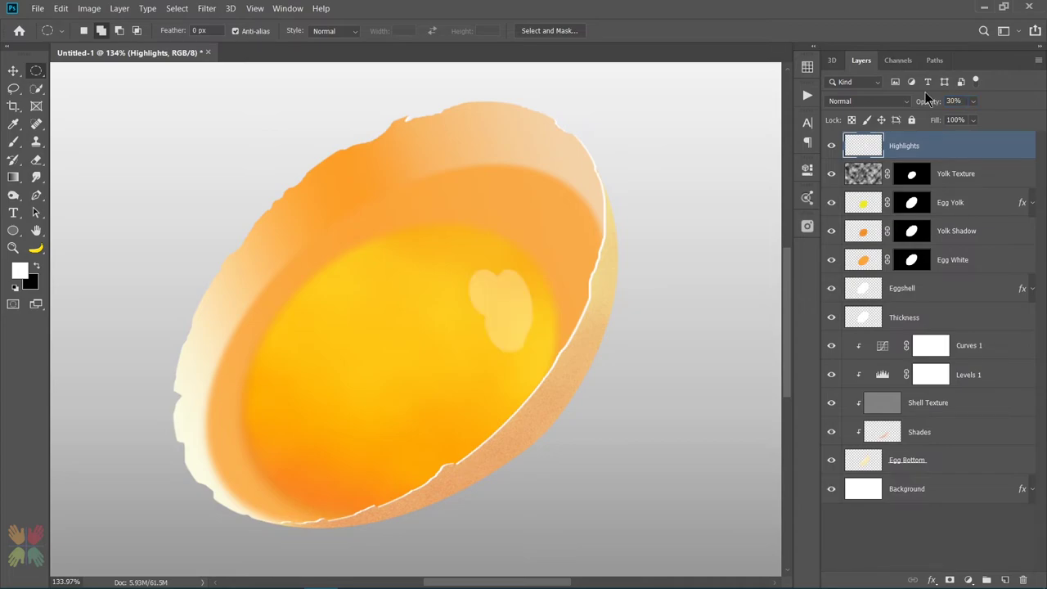
{"action": "left_click", "coordinate": [950, 579]}
{"action": "left_click", "coordinate": [13, 142]}
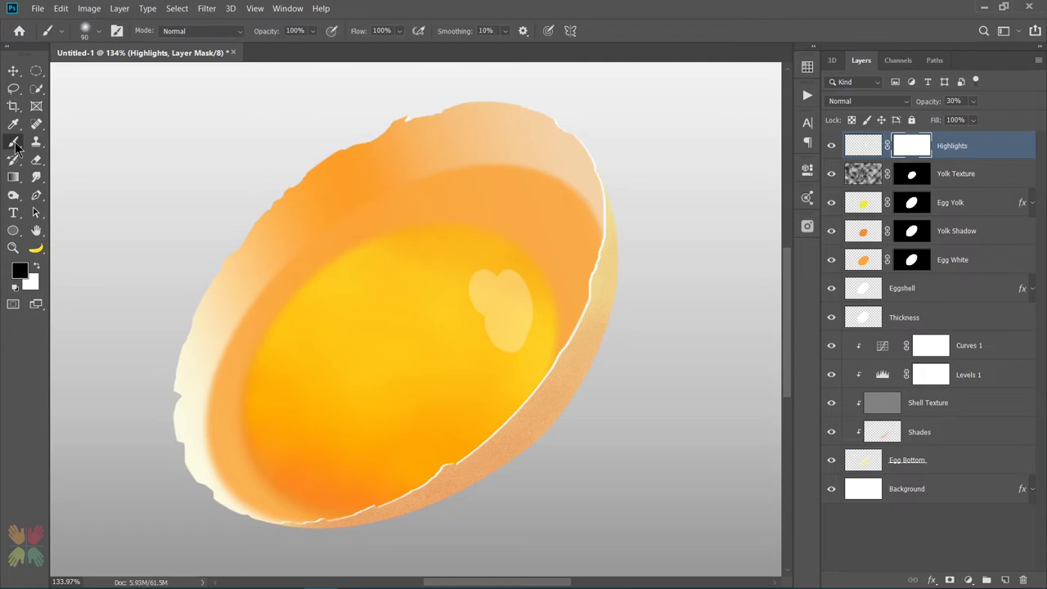
{"action": "left_click", "coordinate": [305, 30]}
{"action": "type", "text": "20"}
{"action": "mouse_move", "coordinate": [460, 306]}
{"action": "left_mouse_down"}
{"action": "mouse_move", "coordinate": [482, 362]}
{"action": "mouse_move", "coordinate": [447, 297]}
{"action": "mouse_move", "coordinate": [484, 363]}
{"action": "mouse_move", "coordinate": [463, 296]}
{"action": "mouse_move", "coordinate": [485, 353]}
{"action": "mouse_move", "coordinate": [470, 351]}
{"action": "mouse_move", "coordinate": [459, 323]}
{"action": "mouse_move", "coordinate": [499, 372]}
{"action": "mouse_move", "coordinate": [467, 372]}
{"action": "mouse_move", "coordinate": [459, 300]}
{"action": "mouse_move", "coordinate": [517, 322]}
{"action": "mouse_move", "coordinate": [413, 326]}
{"action": "mouse_move", "coordinate": [486, 362]}
{"action": "left_mouse_up"}
{"action": "key", "text": "ctrl+0"}
{"action": "key", "text": "r"}
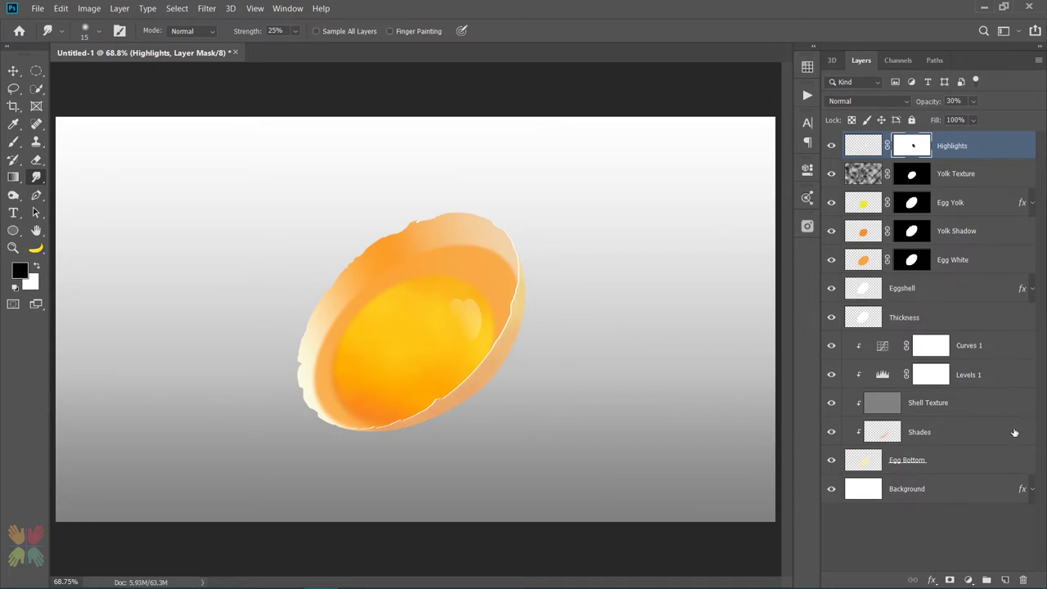
Make white the foreground color and create a new layer named Shine above Highlights.
{"action": "left_click", "coordinate": [1004, 579]}
{"action": "key", "text": "x"}
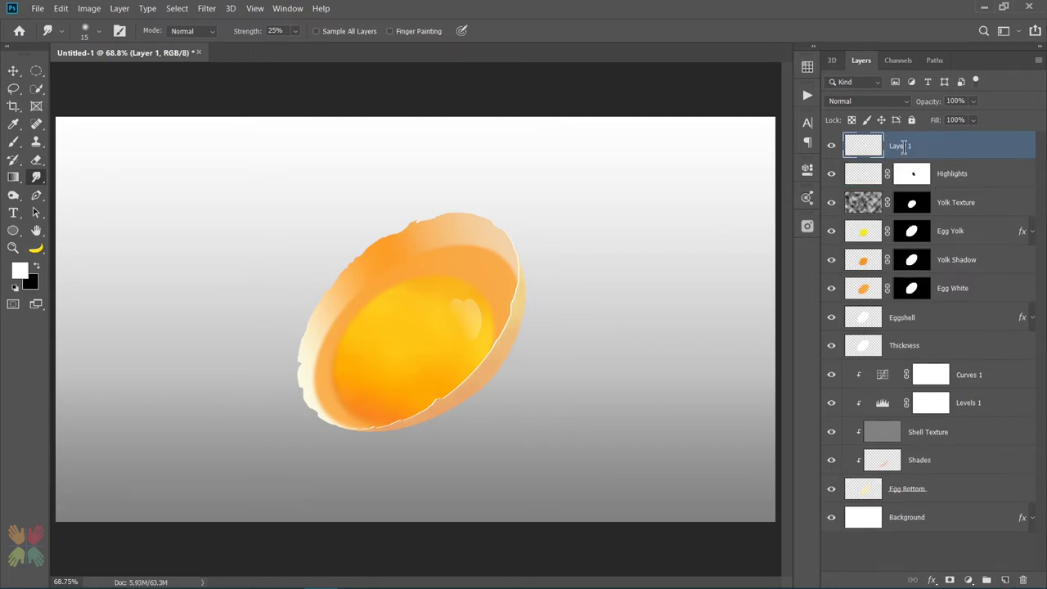
{"action": "double_click", "coordinate": [903, 146]}
{"action": "type", "text": "Shine"}
{"action": "key", "text": "Return"}
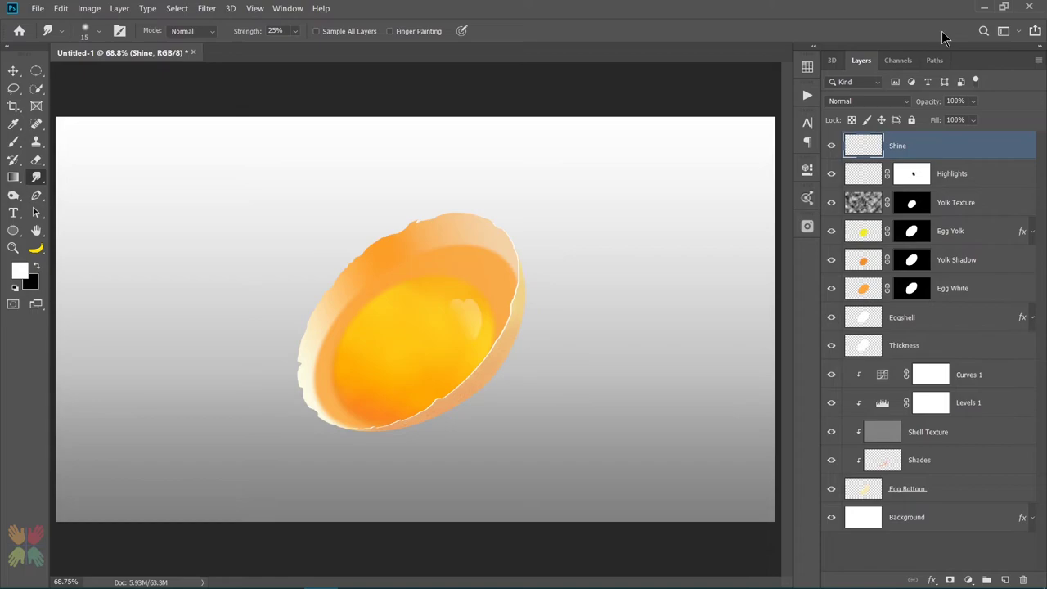
Paint small white marks at the yolk's lower left and the egg white's upper right with 10 px and 8 px soft brushes at 31% hardness.
{"action": "left_click", "coordinate": [14, 143]}
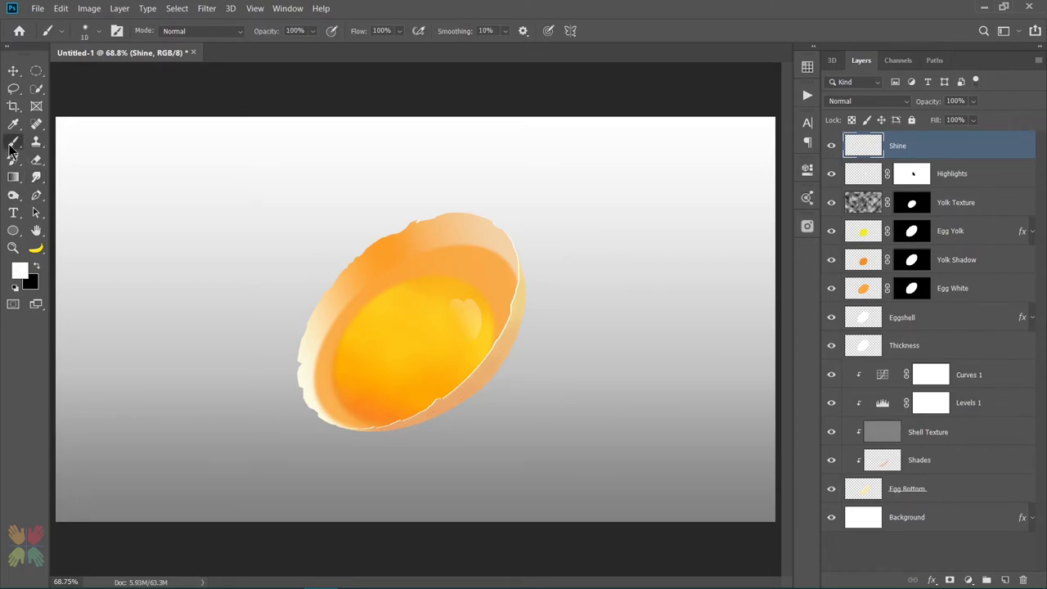
{"action": "left_click", "coordinate": [98, 31]}
{"action": "left_click_drag", "start_coordinate": [119, 106], "coordinate": [88, 106]}
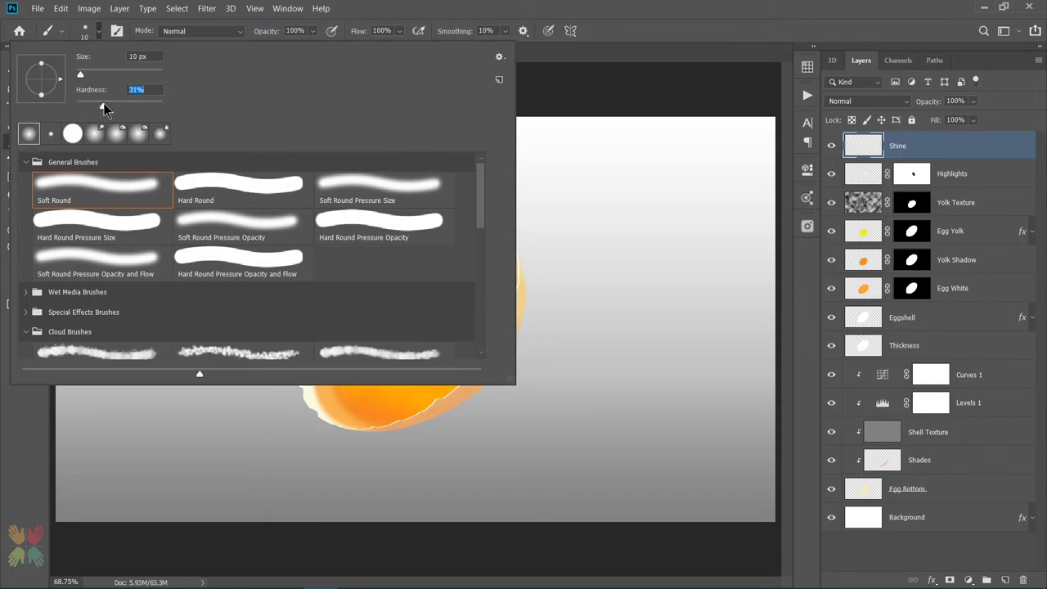
{"action": "left_click", "coordinate": [95, 34]}
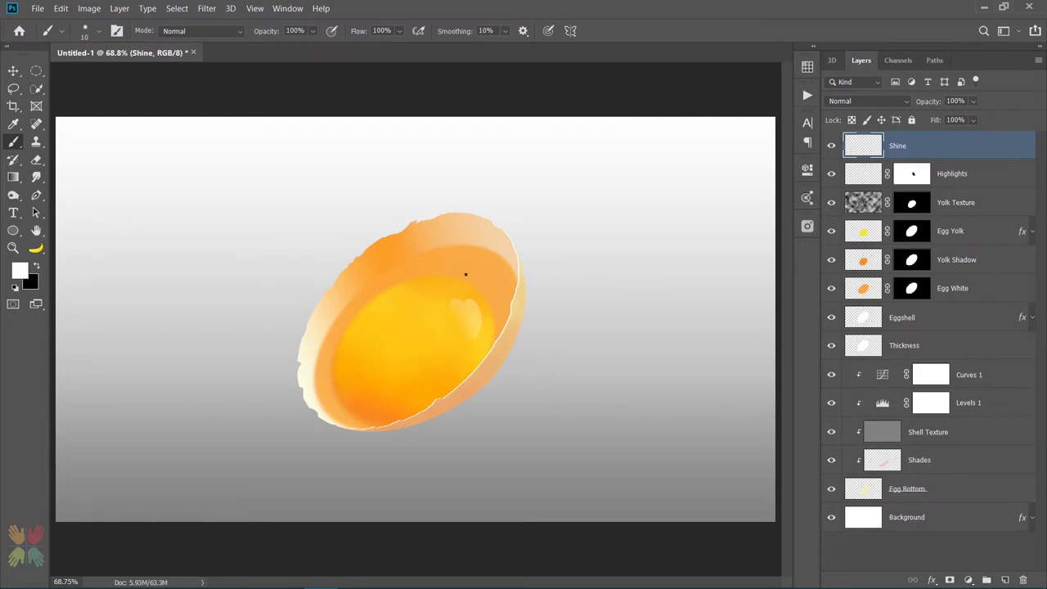
{"action": "scroll", "coordinate": [486, 273], "scroll_direction": "up", "scroll_amount": 3}
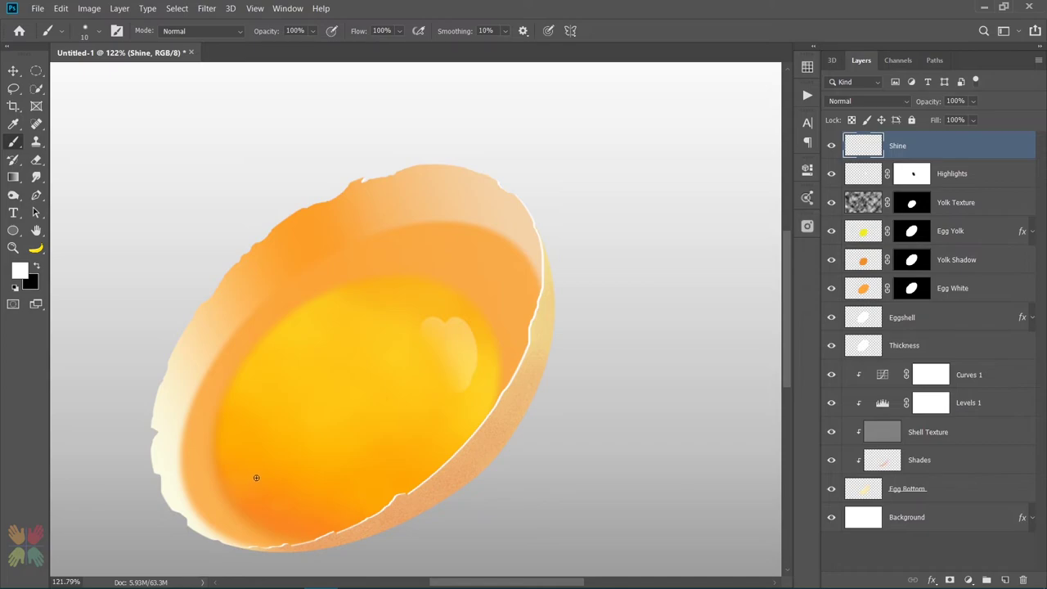
{"action": "left_click", "coordinate": [102, 36]}
{"action": "type", "text": "8"}
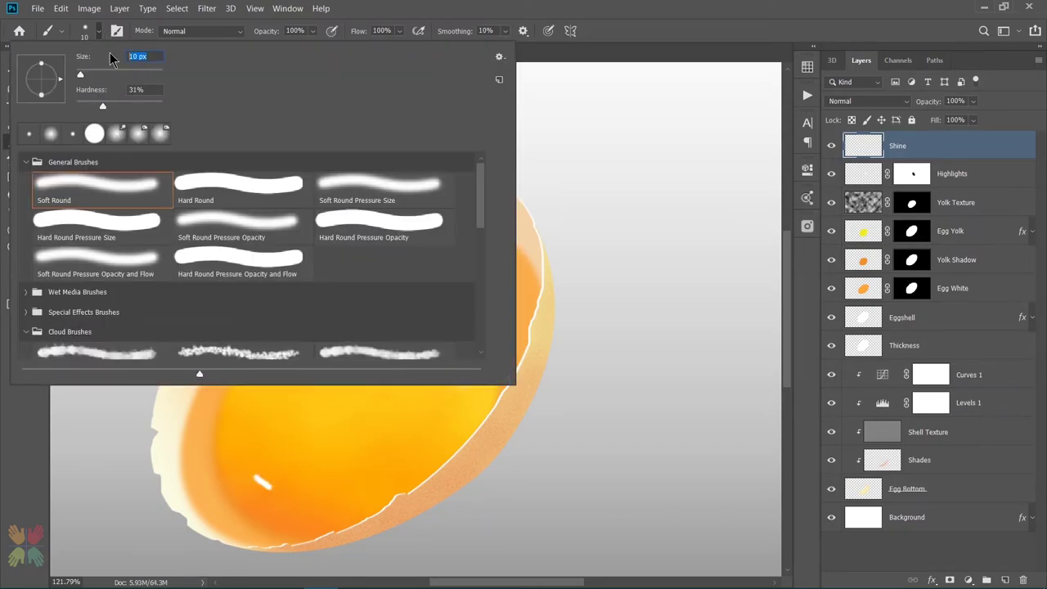
{"action": "key", "text": "Return"}
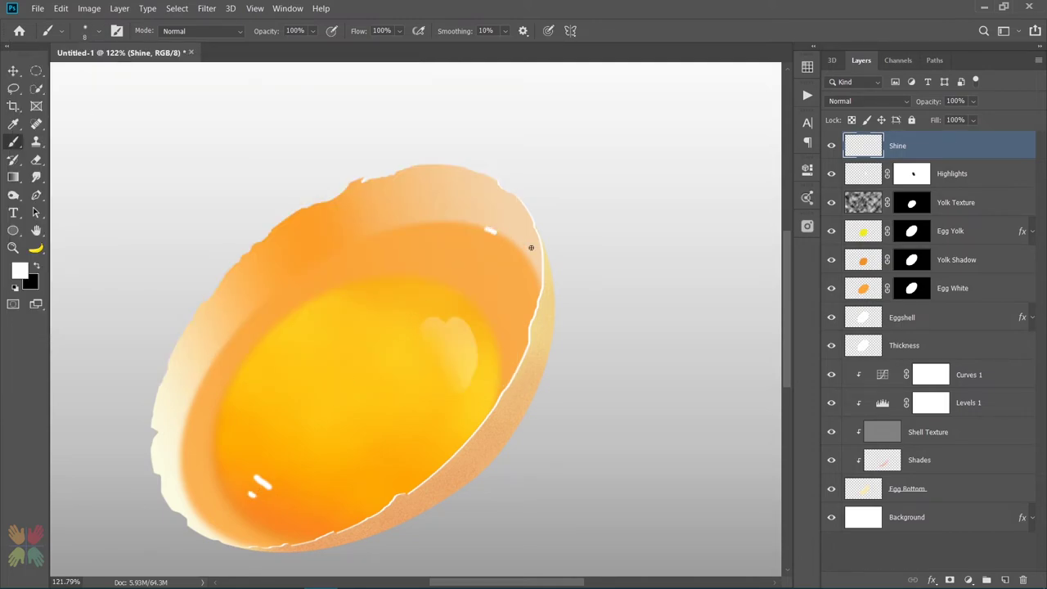
Smudge the white shine marks at the yolk's lower left at 25% strength to taper them.
{"action": "left_click", "coordinate": [36, 177]}
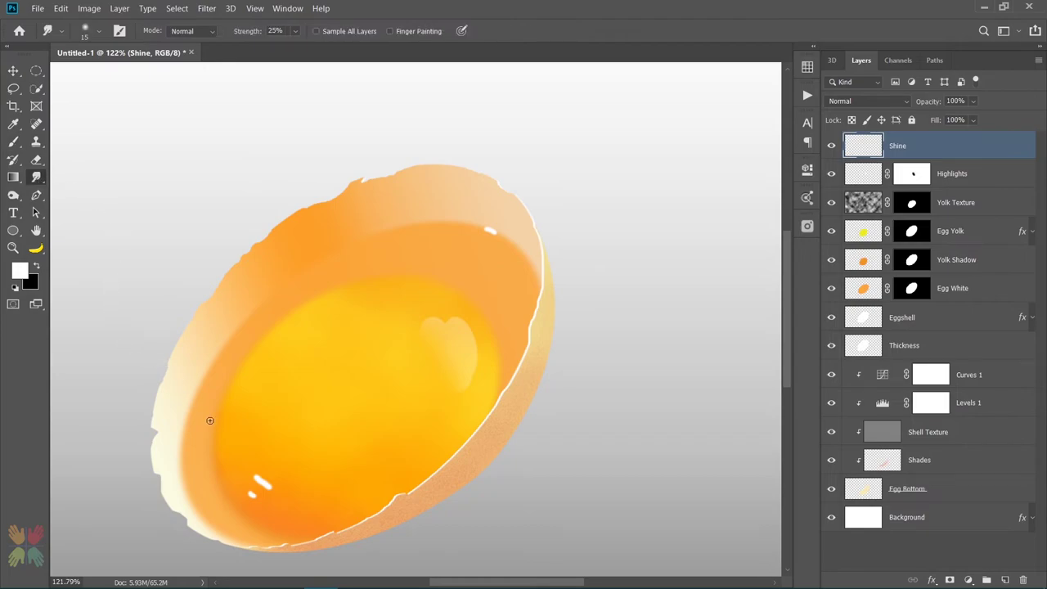
{"action": "right_click", "coordinate": [258, 474], "text": "alt"}
{"action": "left_click_drag", "start_coordinate": [269, 474], "coordinate": [263, 489]}
{"action": "right_click", "coordinate": [255, 475], "text": "alt"}
Thin the shine marks with a 42 px Soft Round eraser at 0% hardness, and refine them with the Smudge tool.
{"action": "left_click", "coordinate": [36, 159]}
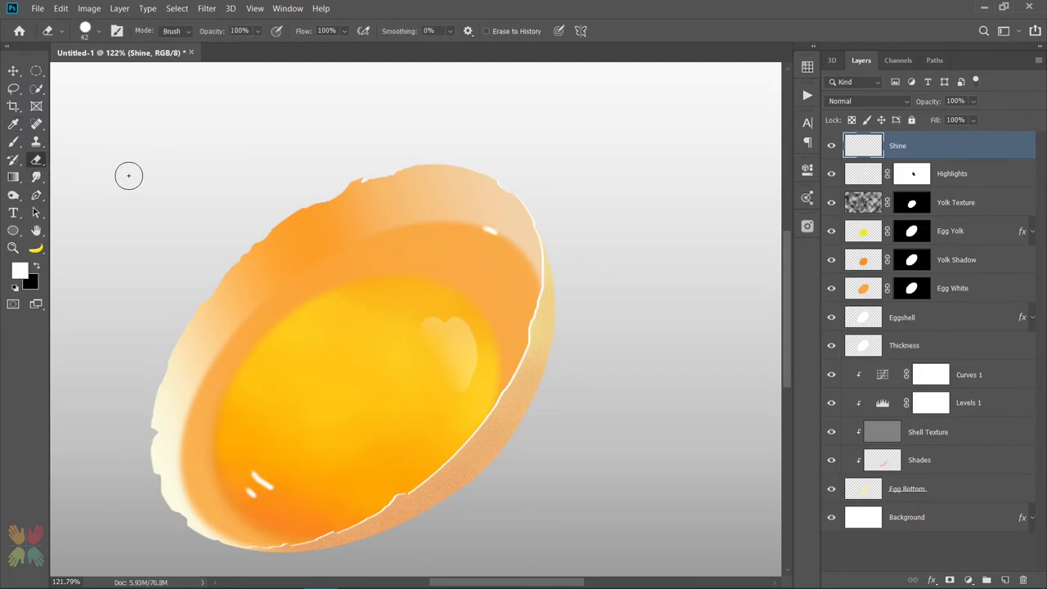
{"action": "left_click", "coordinate": [98, 31]}
{"action": "left_click", "coordinate": [71, 187]}
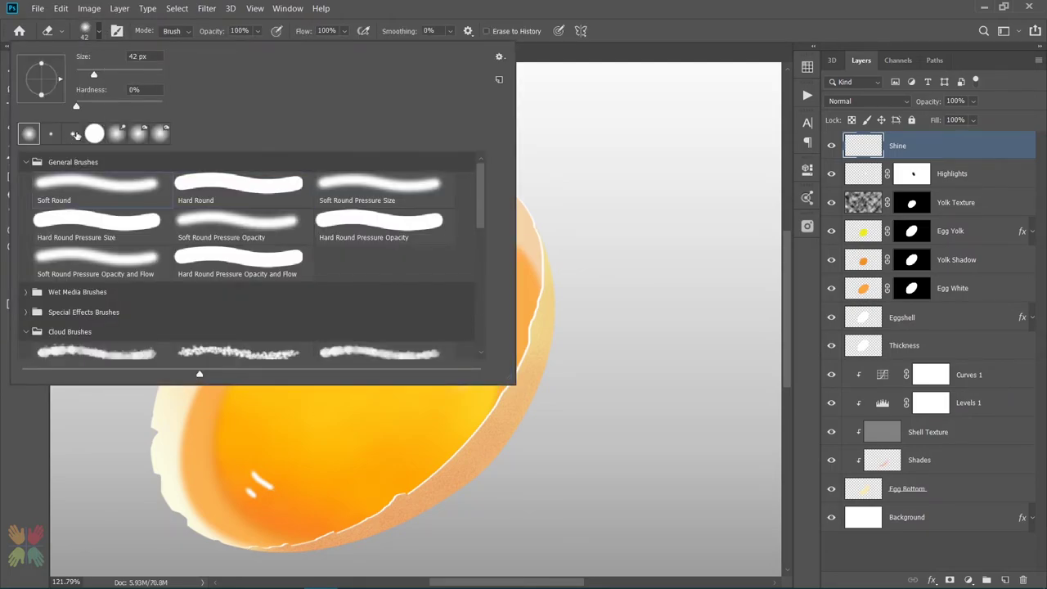
{"action": "left_click", "coordinate": [96, 33]}
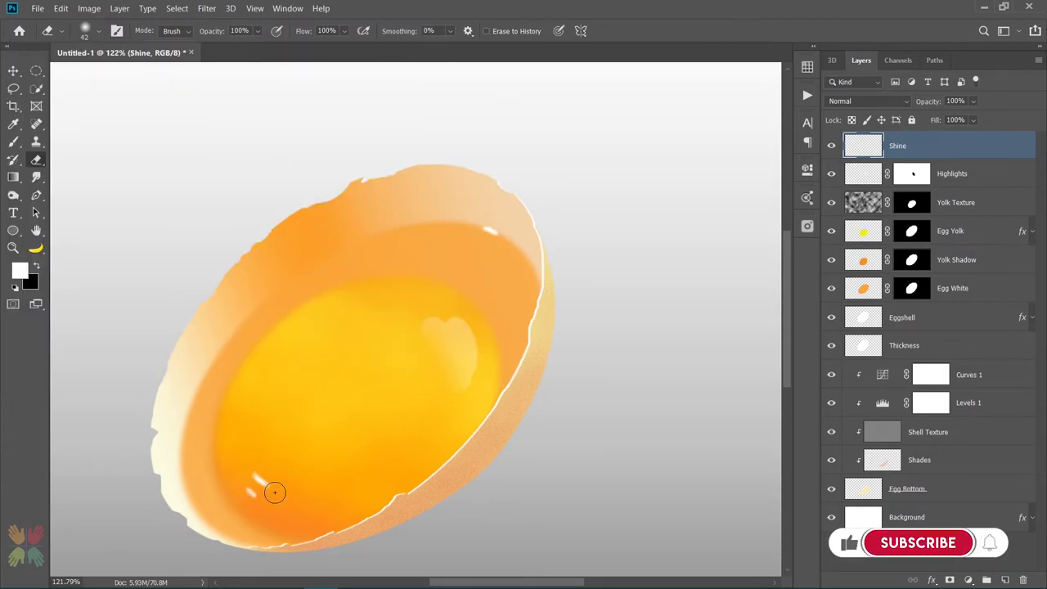
{"action": "left_click", "coordinate": [36, 177]}
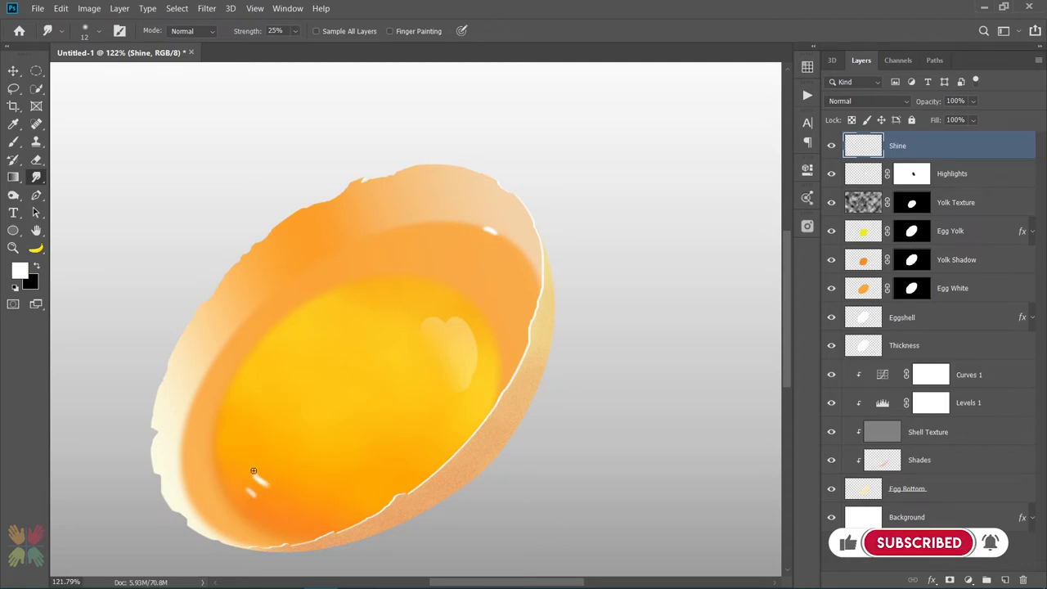
{"action": "key", "text": "ctrl+0"}
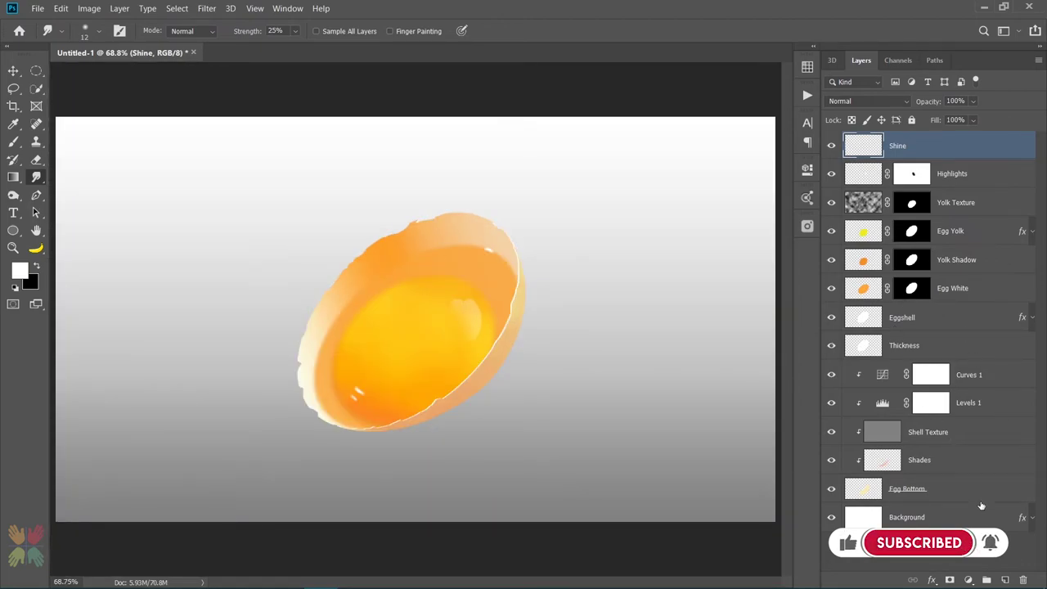
Create a new layer above Shine and name it White Strokes and Spots.
{"action": "left_click", "coordinate": [1006, 579]}
{"action": "double_click", "coordinate": [899, 144]}
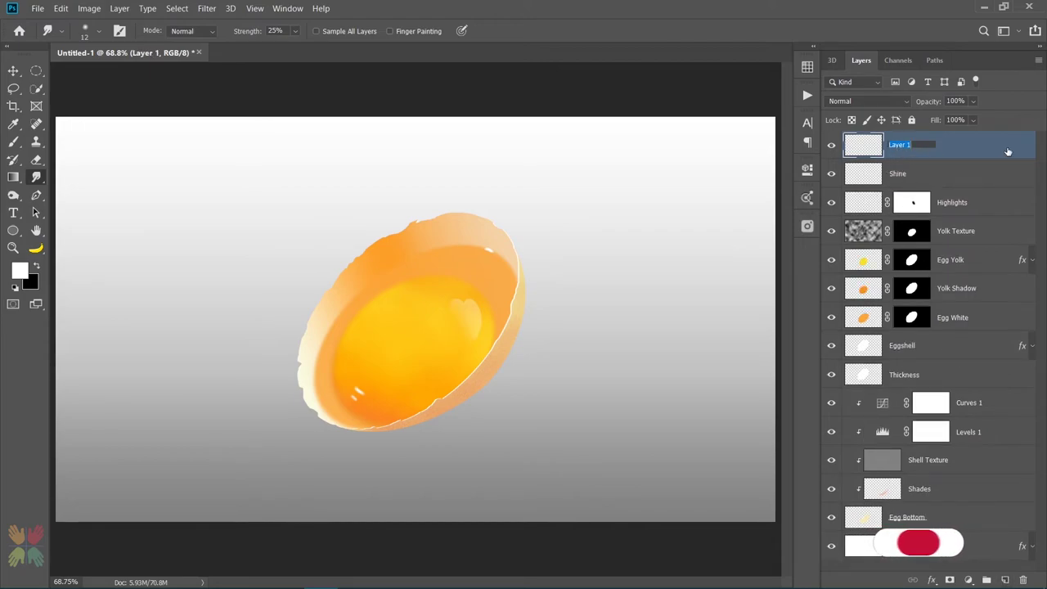
{"action": "type", "text": "White Stro"}
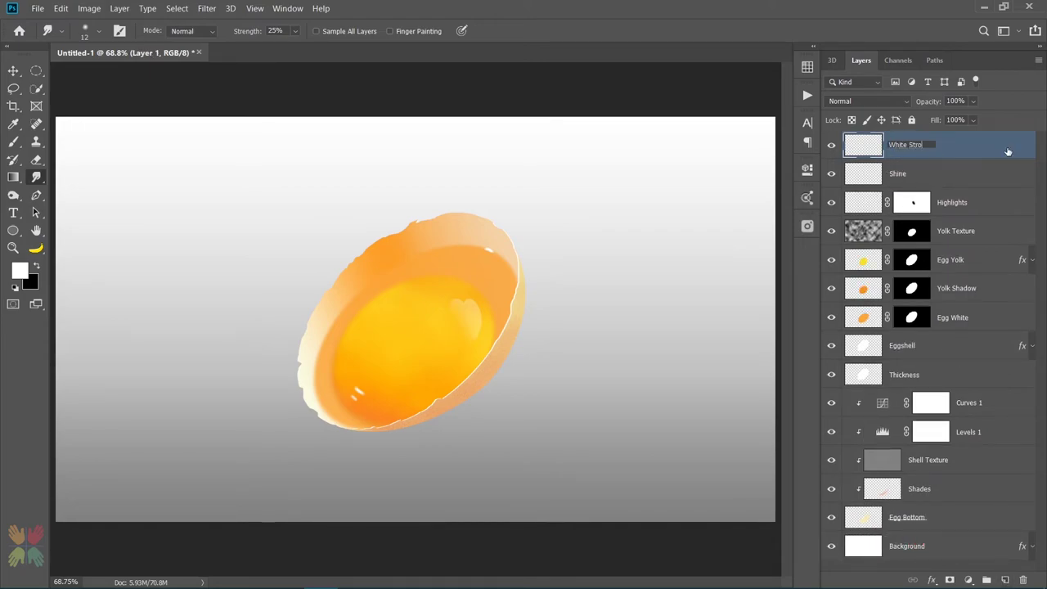
{"action": "type", "text": "kes and Spots"}
{"action": "key", "text": "Return"}
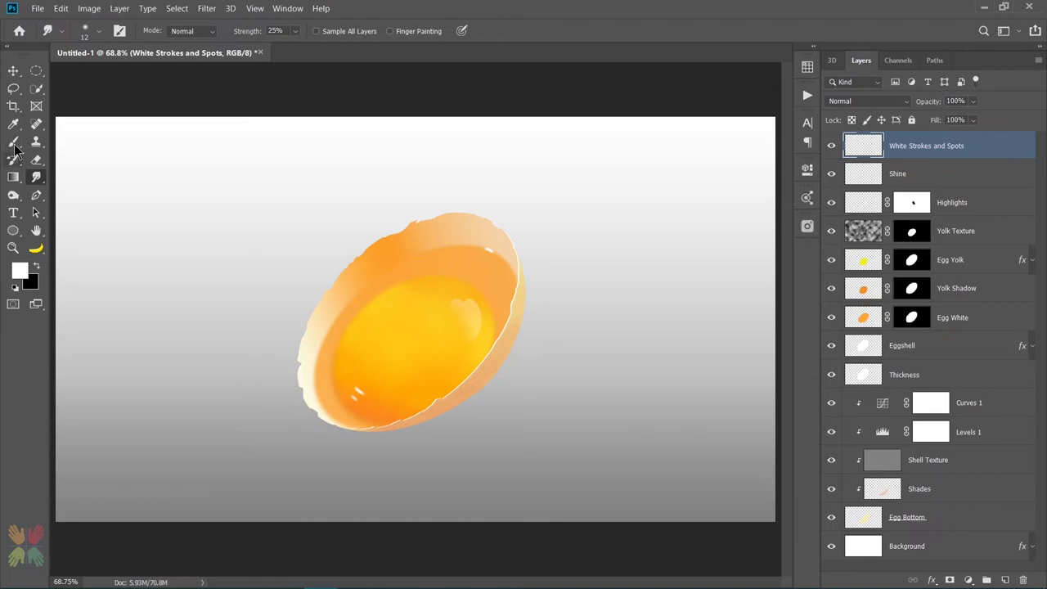
Paint white spots along the shell's upper rim and a long curved stroke along its left inner side with a softened round brush.
{"action": "left_click", "coordinate": [14, 144]}
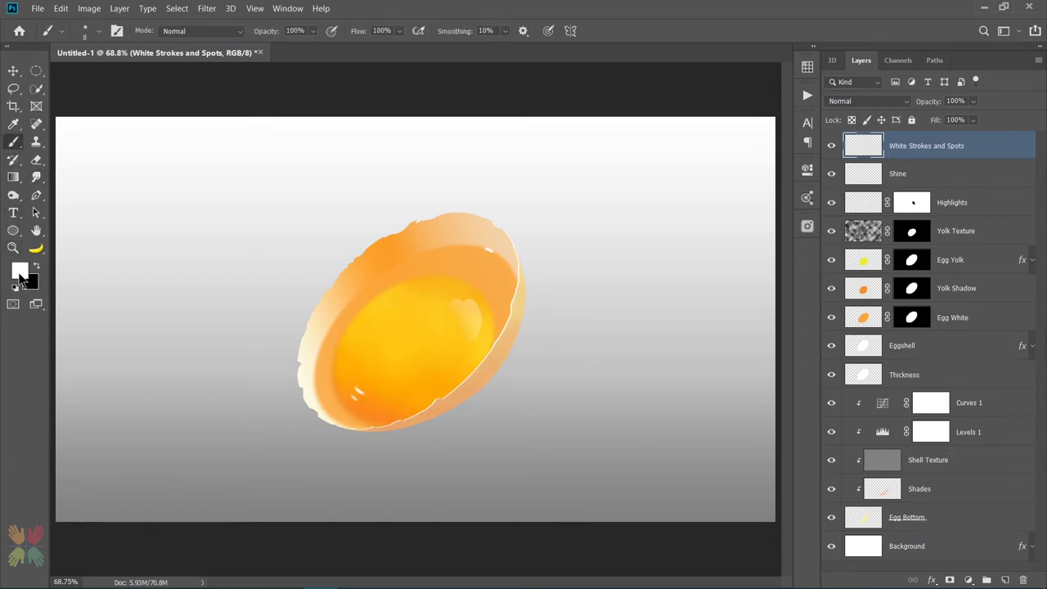
{"action": "left_click", "coordinate": [98, 31]}
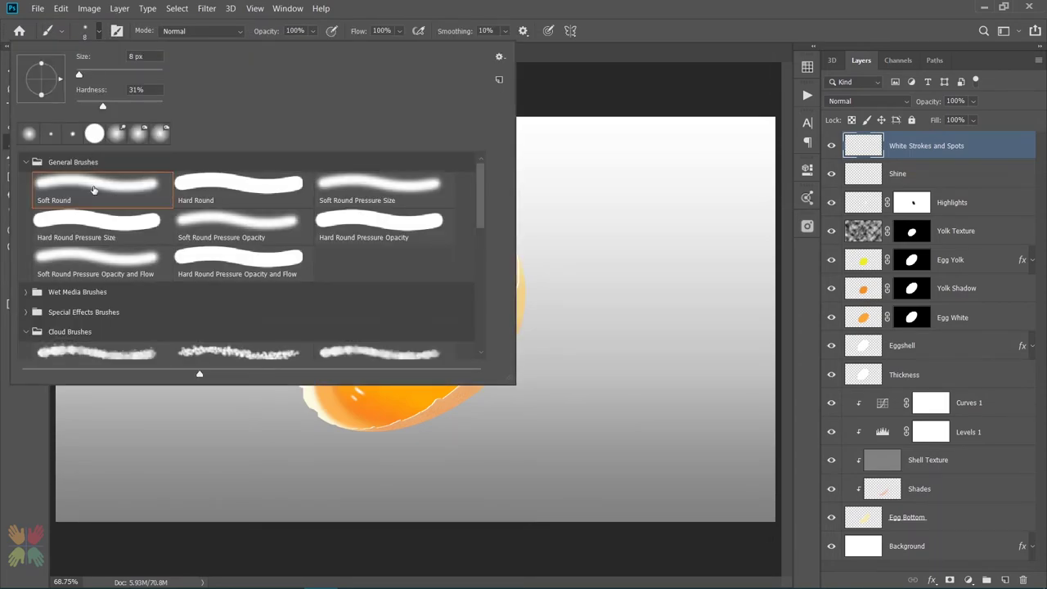
{"action": "left_click_drag", "start_coordinate": [103, 106], "coordinate": [79, 106]}
{"action": "left_click", "coordinate": [101, 33]}
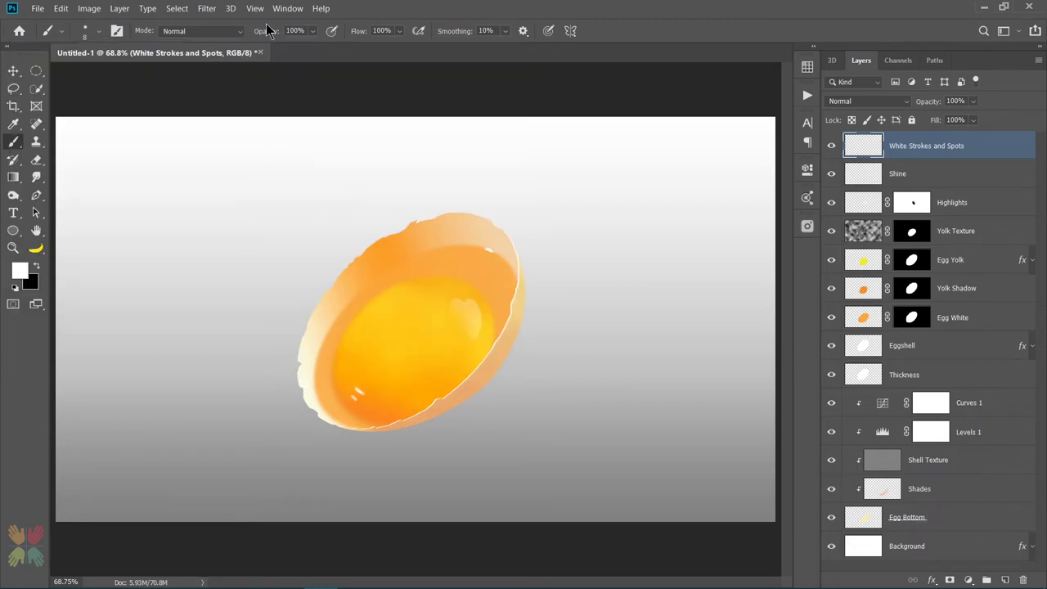
{"action": "left_click_drag", "start_coordinate": [369, 213], "coordinate": [390, 241]}
{"action": "left_click_drag", "start_coordinate": [477, 220], "coordinate": [459, 220]}
{"action": "left_click_drag", "start_coordinate": [314, 380], "coordinate": [360, 291]}
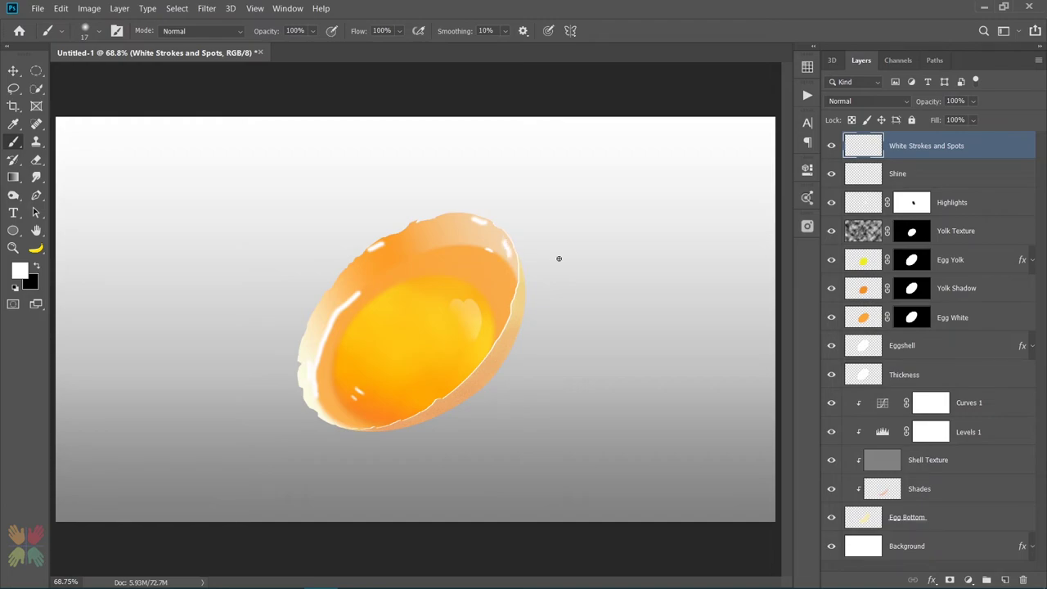
Smudge the white rim spots and the long left stroke with a 57 px soft brush at 25% strength.
{"action": "left_click", "coordinate": [36, 177]}
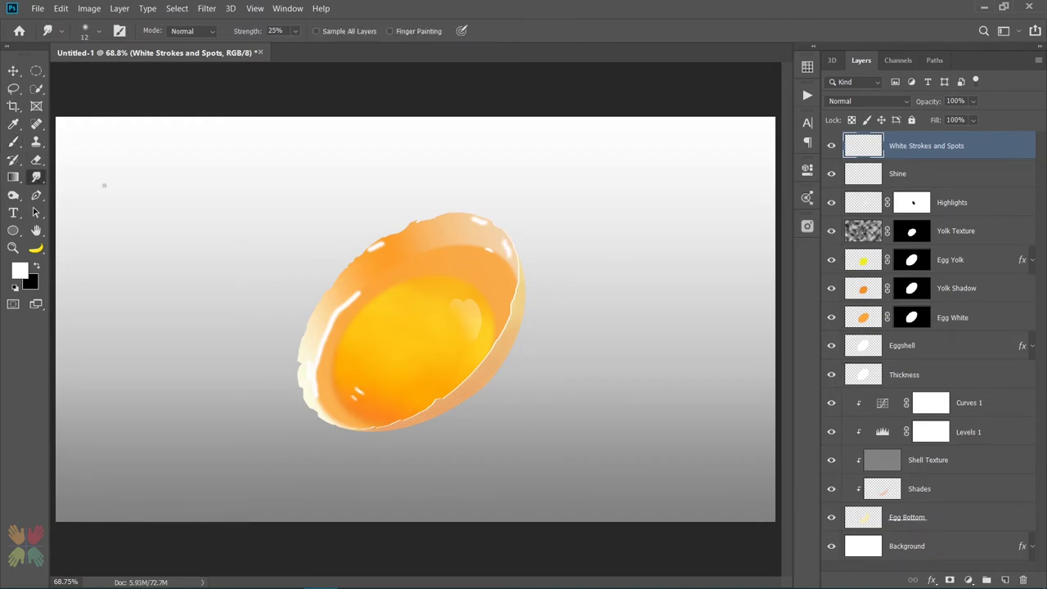
{"action": "left_click_drag", "start_coordinate": [198, 213], "coordinate": [207, 213]}
{"action": "left_click_drag", "start_coordinate": [381, 243], "coordinate": [369, 248]}
{"action": "mouse_move", "coordinate": [491, 222]}
{"action": "left_mouse_down"}
{"action": "mouse_move", "coordinate": [507, 249]}
{"action": "mouse_move", "coordinate": [495, 237]}
{"action": "mouse_move", "coordinate": [504, 223]}
{"action": "mouse_move", "coordinate": [488, 212]}
{"action": "mouse_move", "coordinate": [388, 226]}
{"action": "left_mouse_up"}
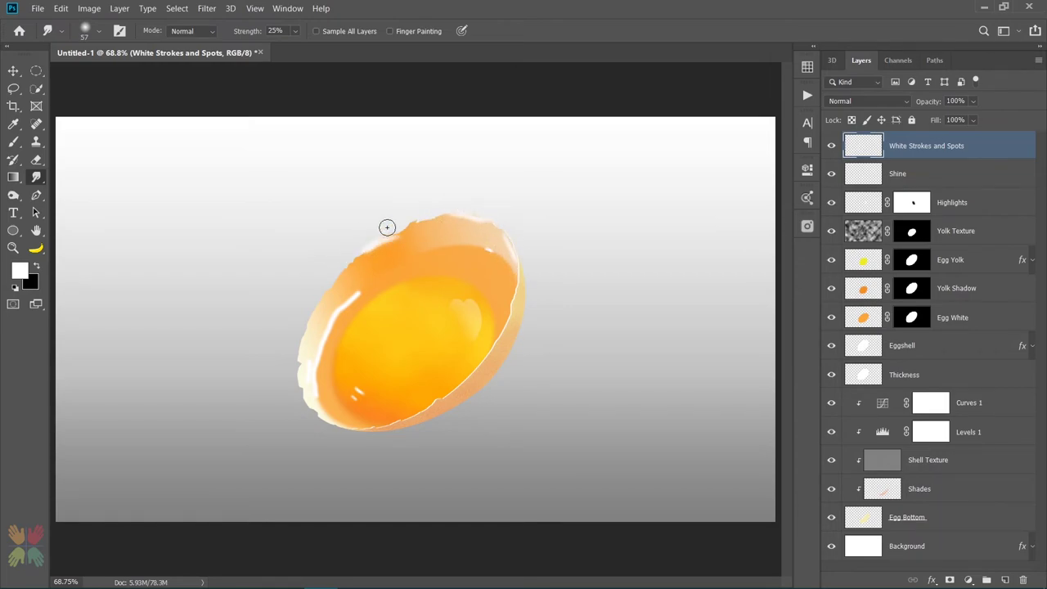
{"action": "mouse_move", "coordinate": [296, 382]}
{"action": "left_mouse_down"}
{"action": "mouse_move", "coordinate": [311, 345]}
{"action": "mouse_move", "coordinate": [314, 375]}
{"action": "mouse_move", "coordinate": [323, 339]}
{"action": "mouse_move", "coordinate": [357, 294]}
{"action": "mouse_move", "coordinate": [338, 292]}
{"action": "mouse_move", "coordinate": [347, 299]}
{"action": "mouse_move", "coordinate": [327, 310]}
{"action": "mouse_move", "coordinate": [303, 368]}
{"action": "left_mouse_up"}
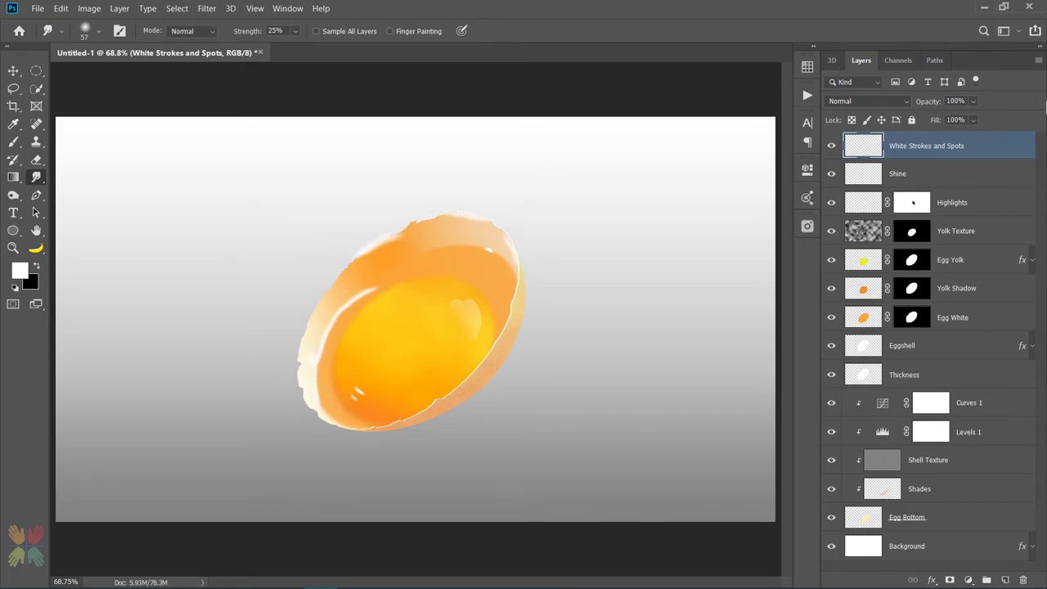
Set the White Strokes and Spots layer's opacity to 60% and copy the Egg Yolk layer's mask onto it.
{"action": "left_click", "coordinate": [962, 99]}
{"action": "type", "text": "50"}
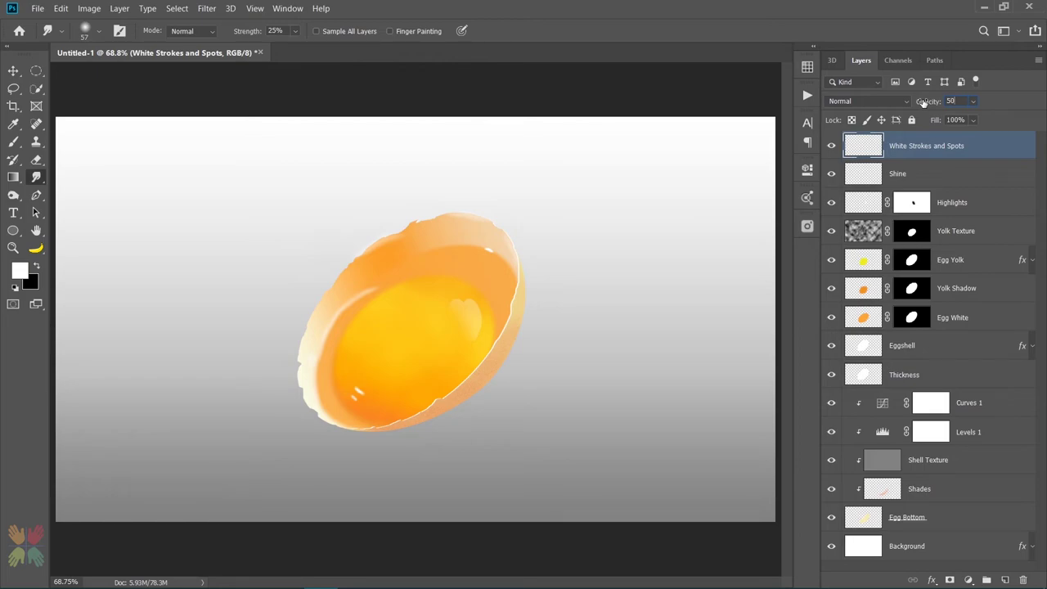
{"action": "type", "text": "60"}
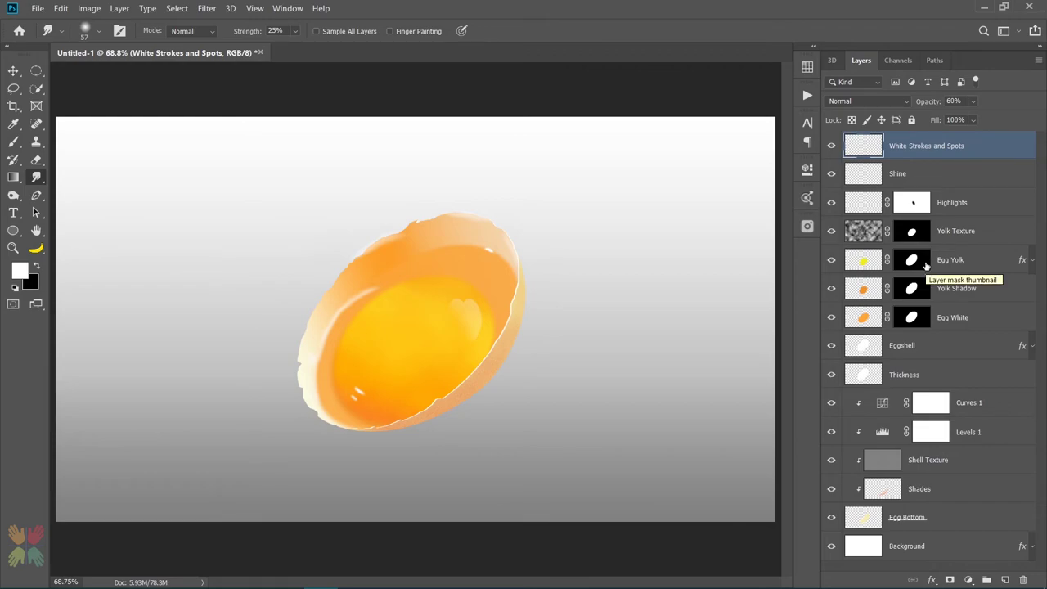
{"action": "left_click_drag", "start_coordinate": [922, 262], "coordinate": [912, 148]}
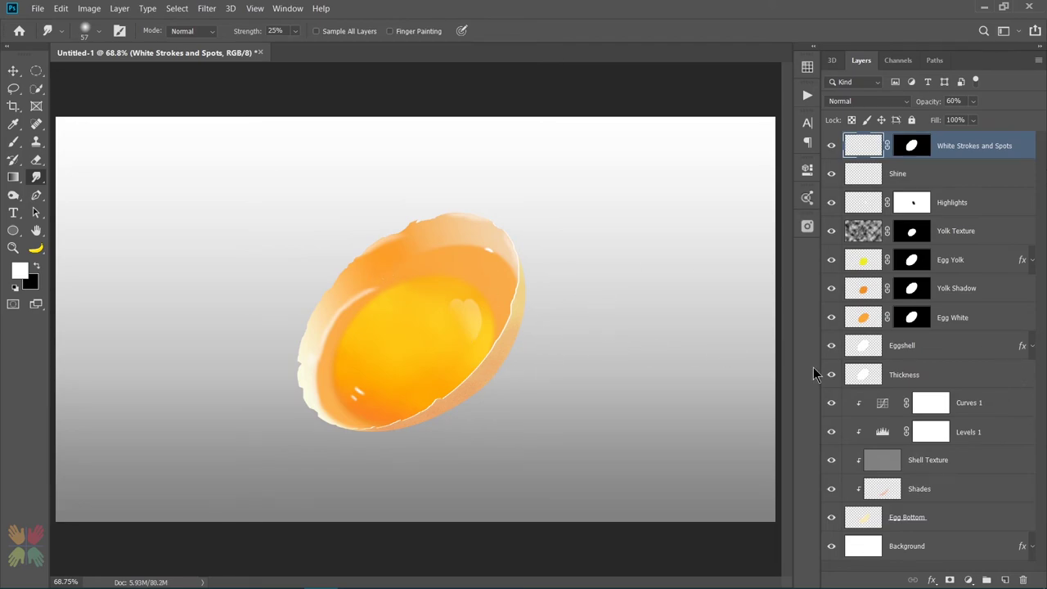
Create a new layer directly above Background and name it Egg Shadow.
{"action": "left_click", "coordinate": [924, 545]}
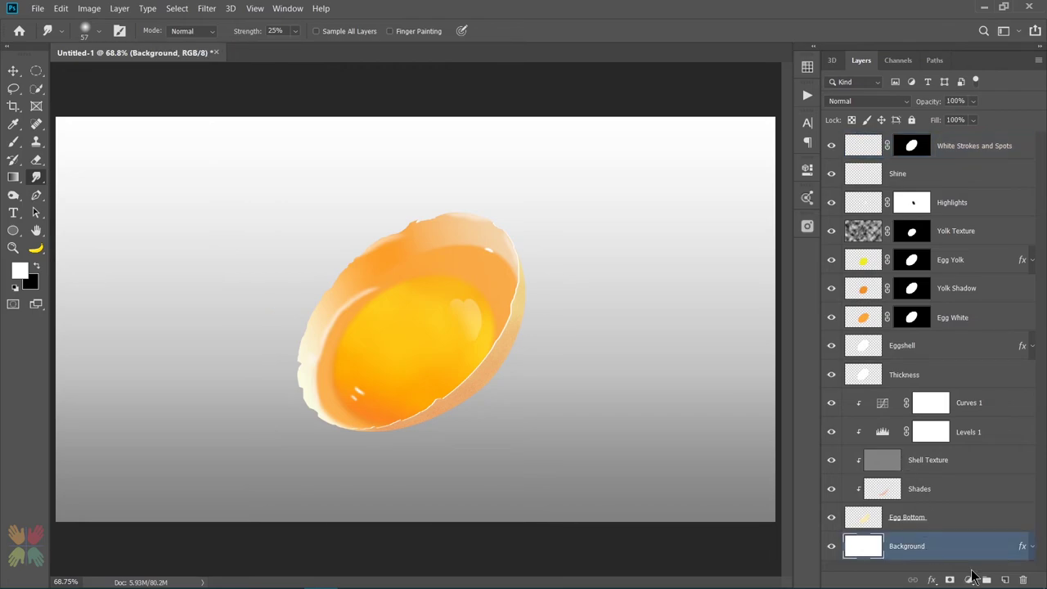
{"action": "left_click", "coordinate": [1005, 579]}
{"action": "double_click", "coordinate": [900, 546]}
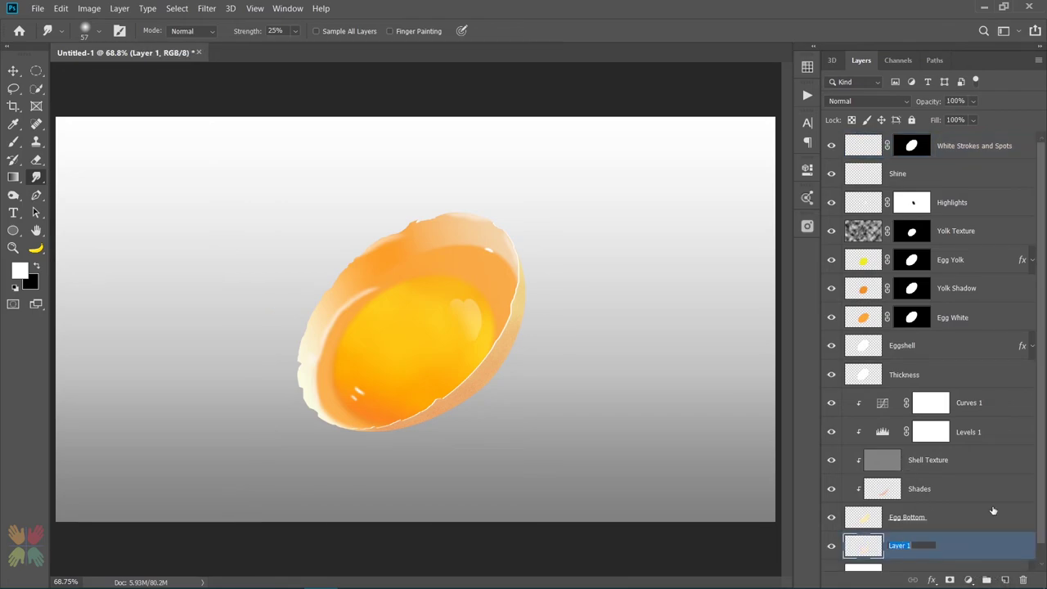
{"action": "type", "text": "Egg Shadow"}
{"action": "key", "text": "Return"}
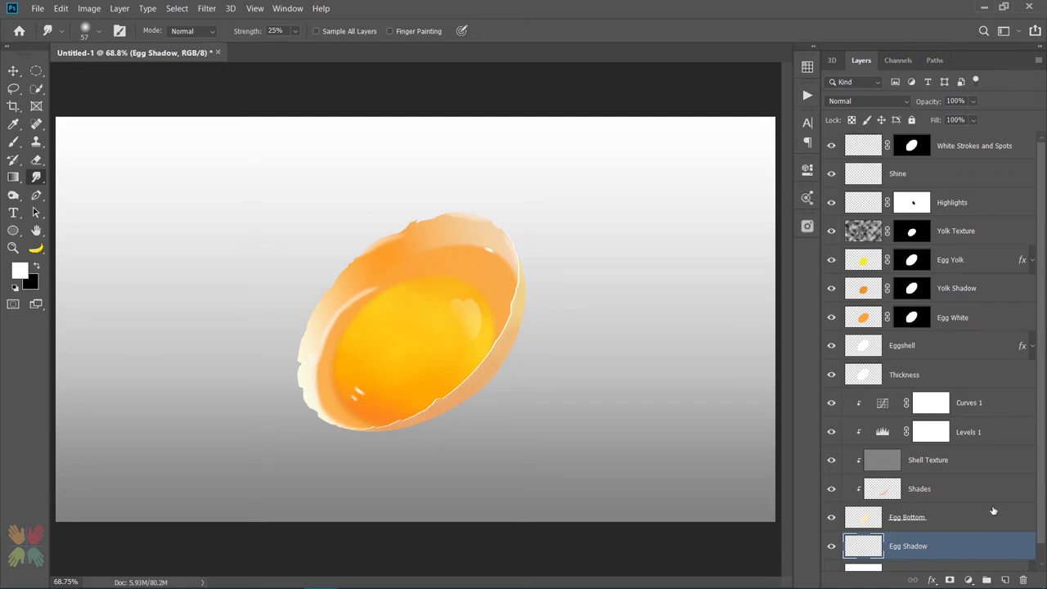
Fill a tall elliptical selection beside the shell with grey #676767 on the Egg Shadow layer, and clear the selection.
{"action": "left_click", "coordinate": [36, 71]}
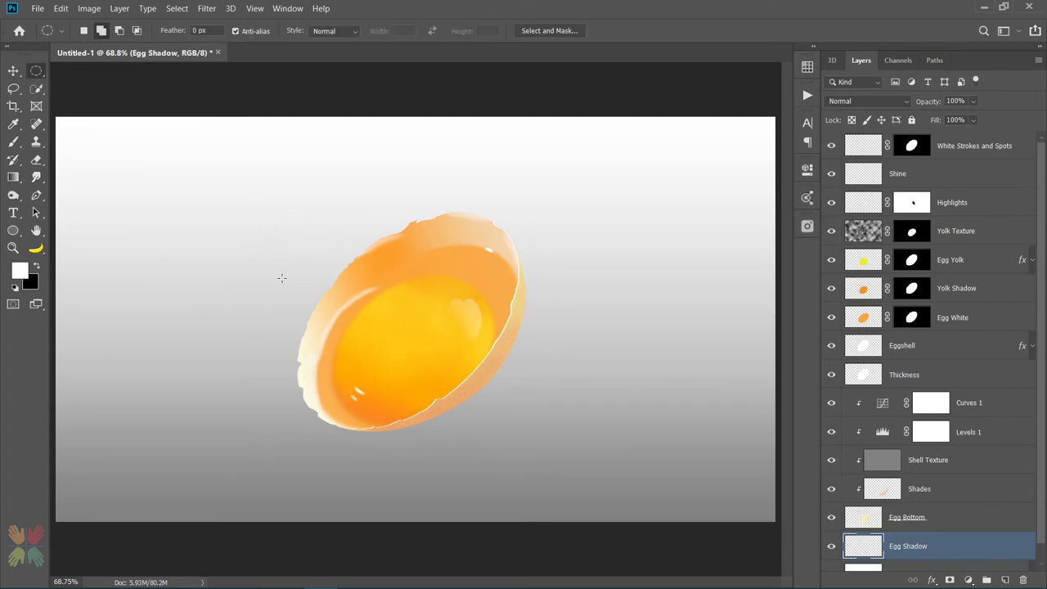
{"action": "left_click_drag", "start_coordinate": [279, 263], "coordinate": [136, 462]}
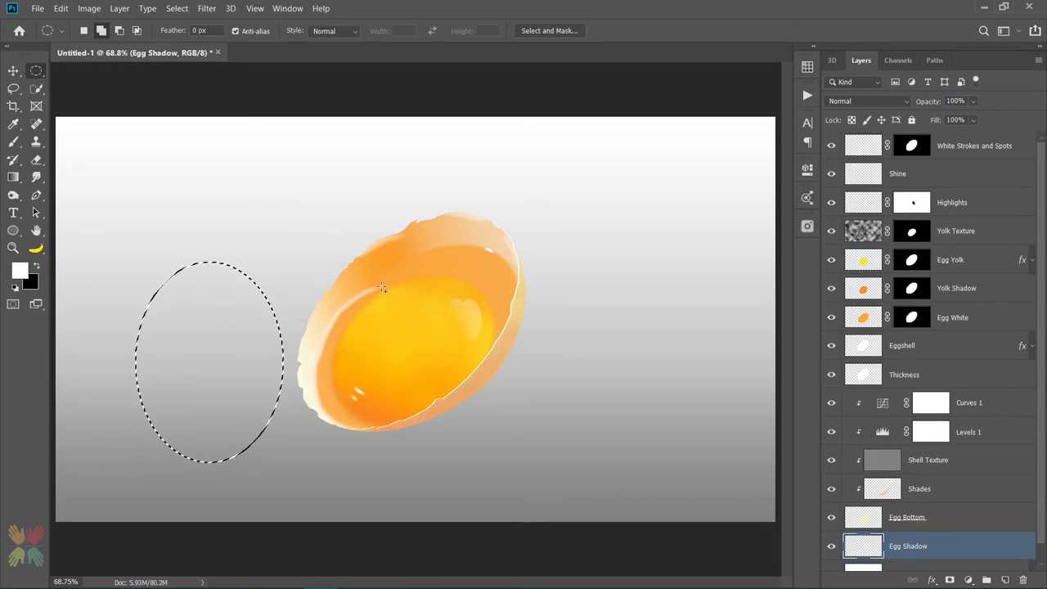
{"action": "key", "text": "shift+F5"}
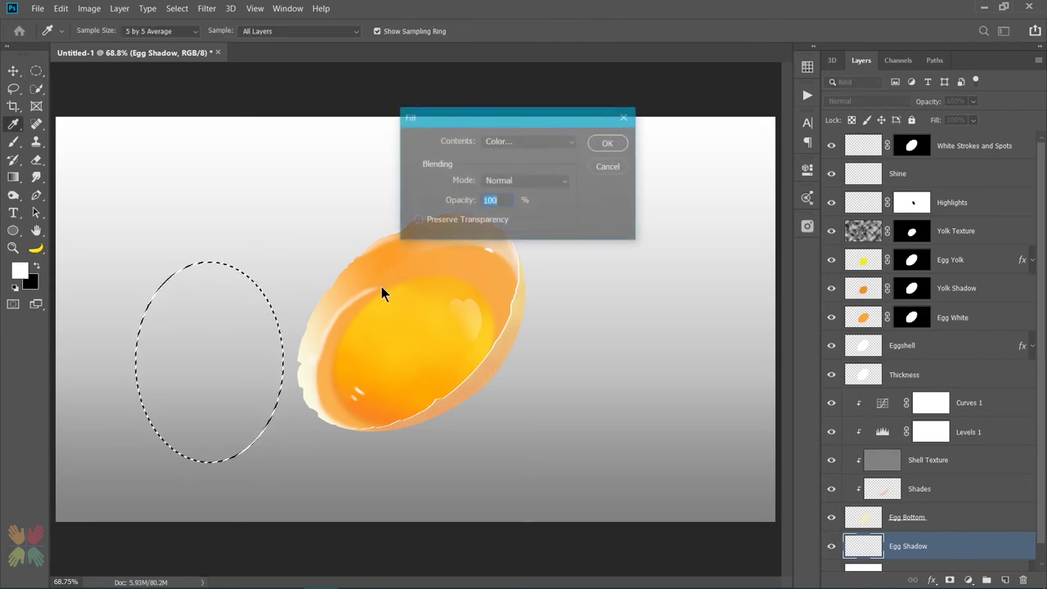
{"action": "left_click", "coordinate": [540, 141]}
{"action": "left_click", "coordinate": [514, 180]}
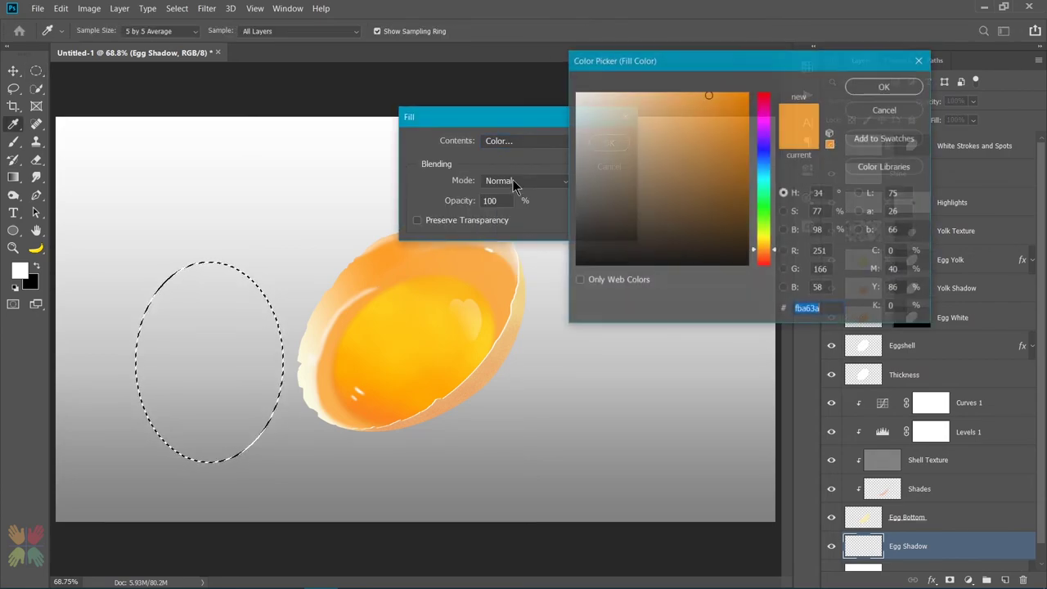
{"action": "left_click", "coordinate": [574, 194]}
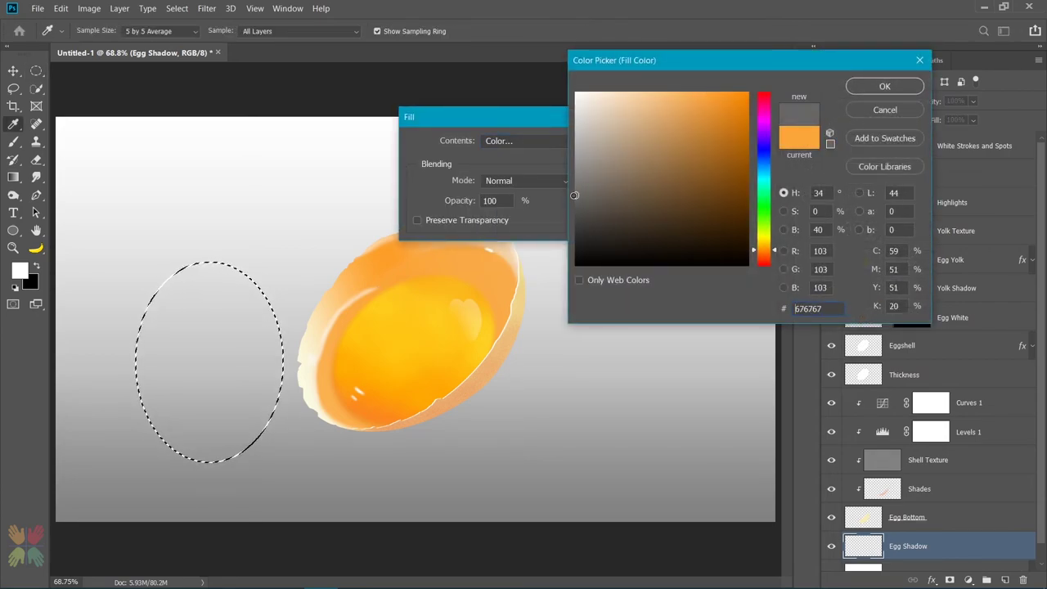
{"action": "left_click", "coordinate": [868, 87]}
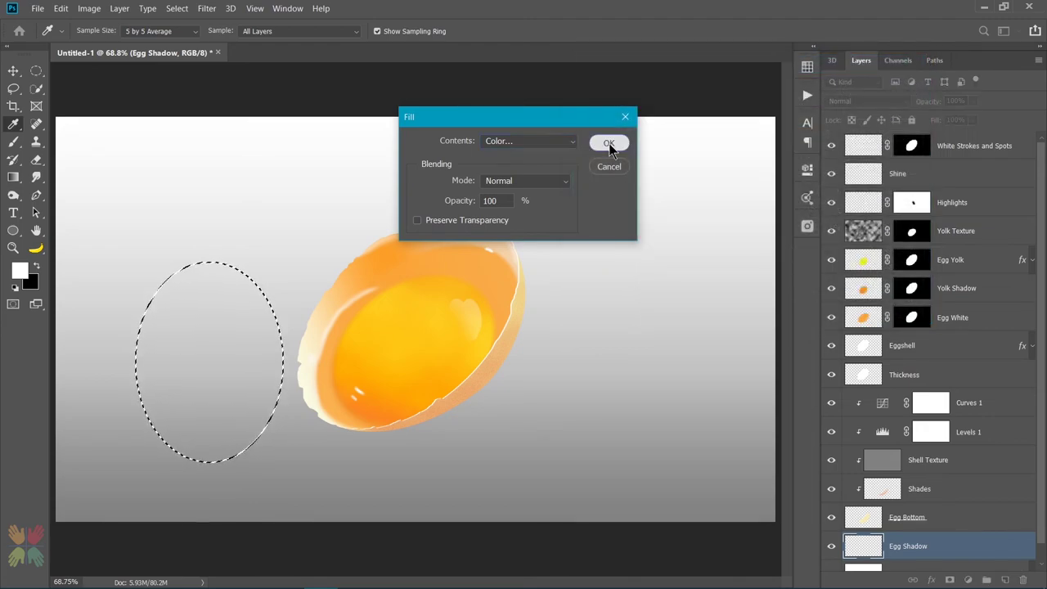
{"action": "left_click", "coordinate": [609, 143]}
{"action": "key", "text": "m"}
{"action": "key", "text": "ctrl+d"}
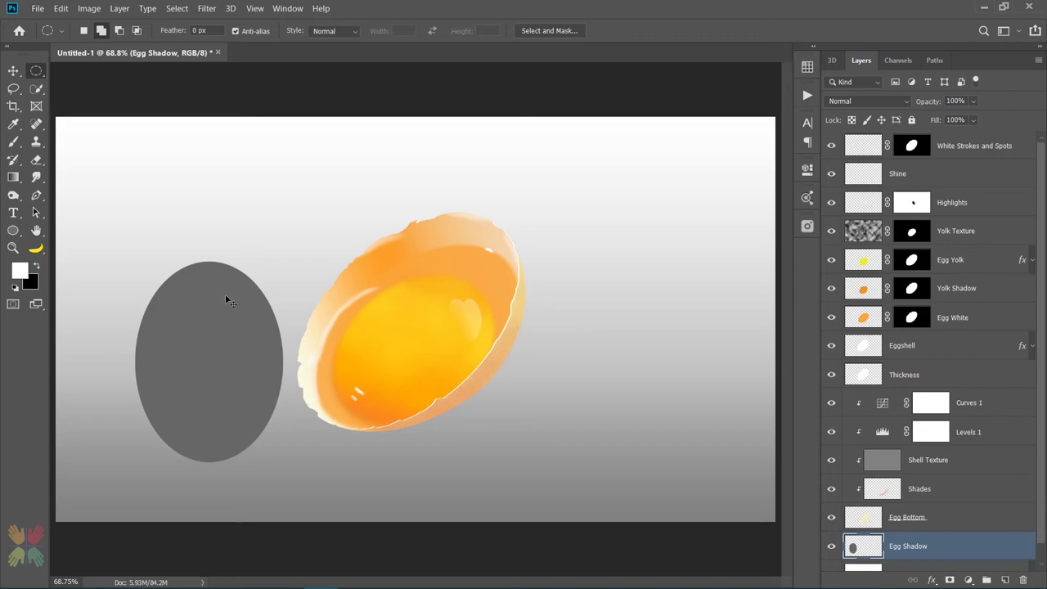
Transform the grey ellipse: rotate it about 30°, place it beneath the shell, and enlarge and skew it to extend past the lower edge.
{"action": "key", "text": "ctrl+t"}
{"action": "left_click_drag", "start_coordinate": [312, 243], "coordinate": [368, 302]}
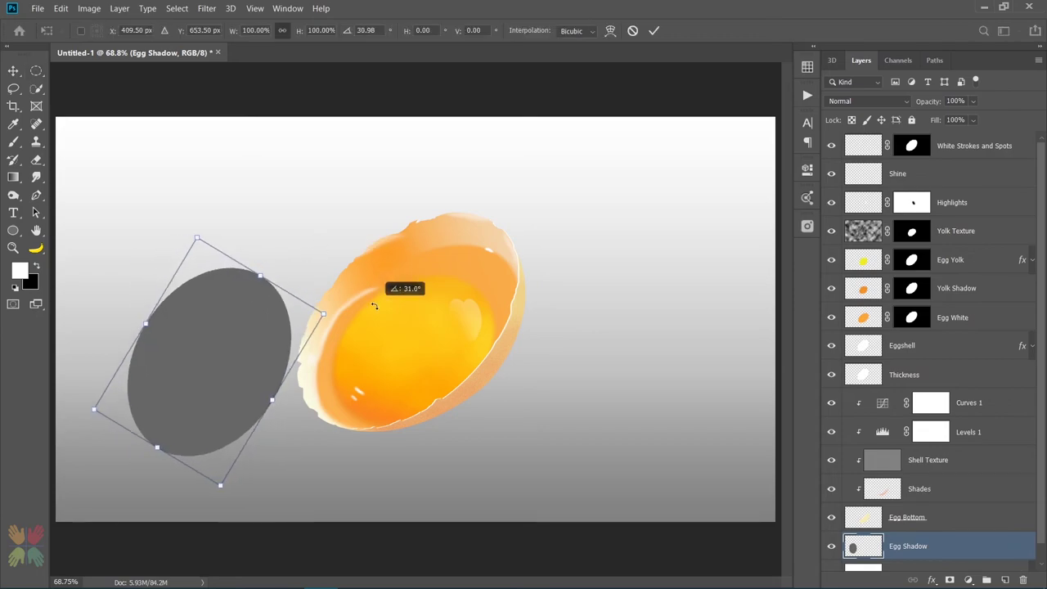
{"action": "left_click_drag", "start_coordinate": [238, 329], "coordinate": [422, 339]}
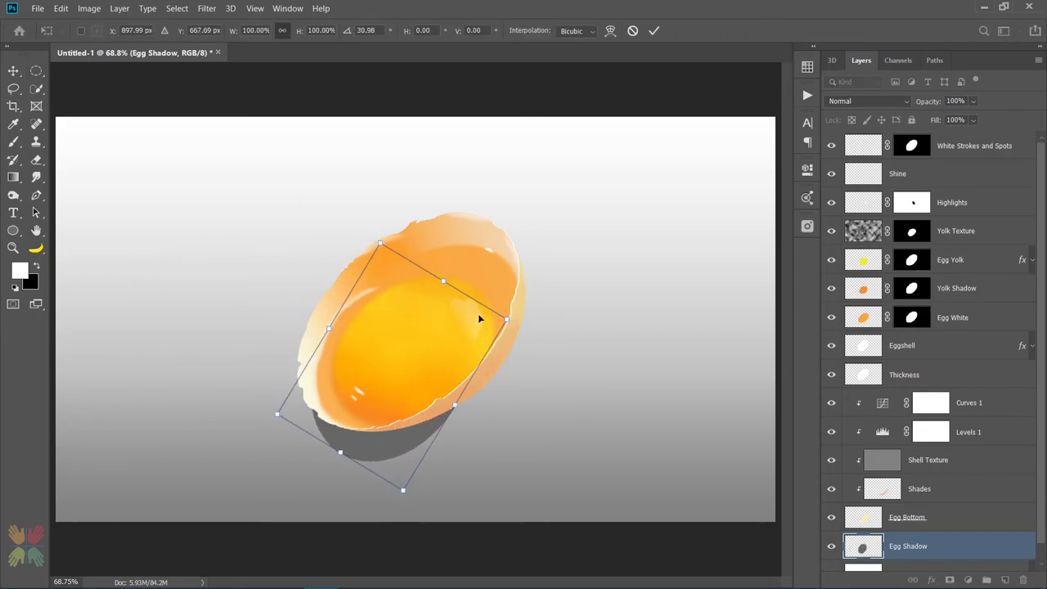
{"action": "left_click_drag", "start_coordinate": [507, 319], "coordinate": [533, 308]}
{"action": "left_click_drag", "start_coordinate": [478, 406], "coordinate": [477, 381]}
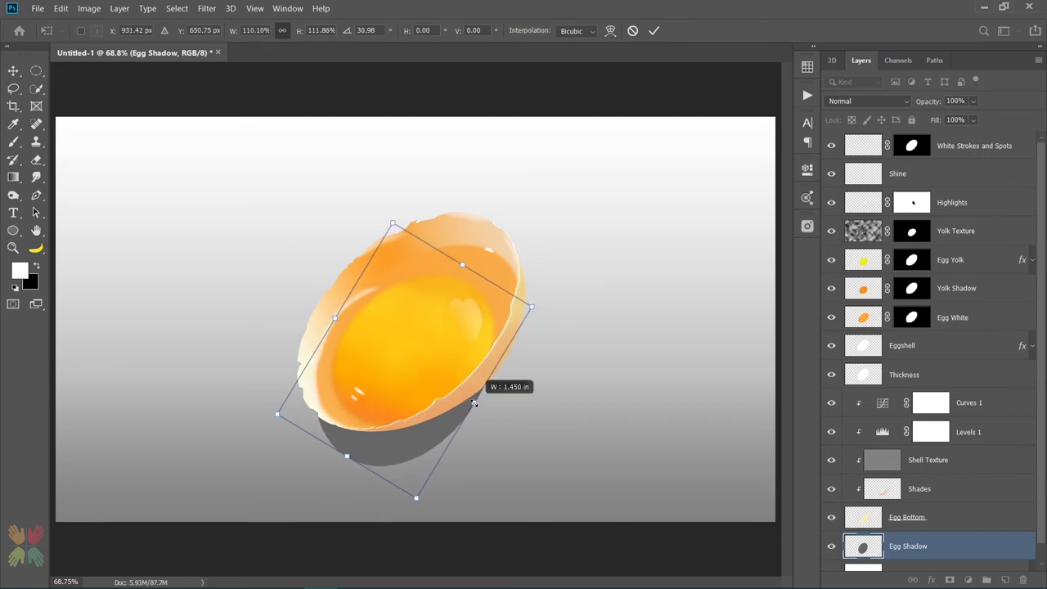
{"action": "left_click_drag", "start_coordinate": [409, 211], "coordinate": [411, 205]}
{"action": "left_click_drag", "start_coordinate": [278, 413], "coordinate": [259, 403]}
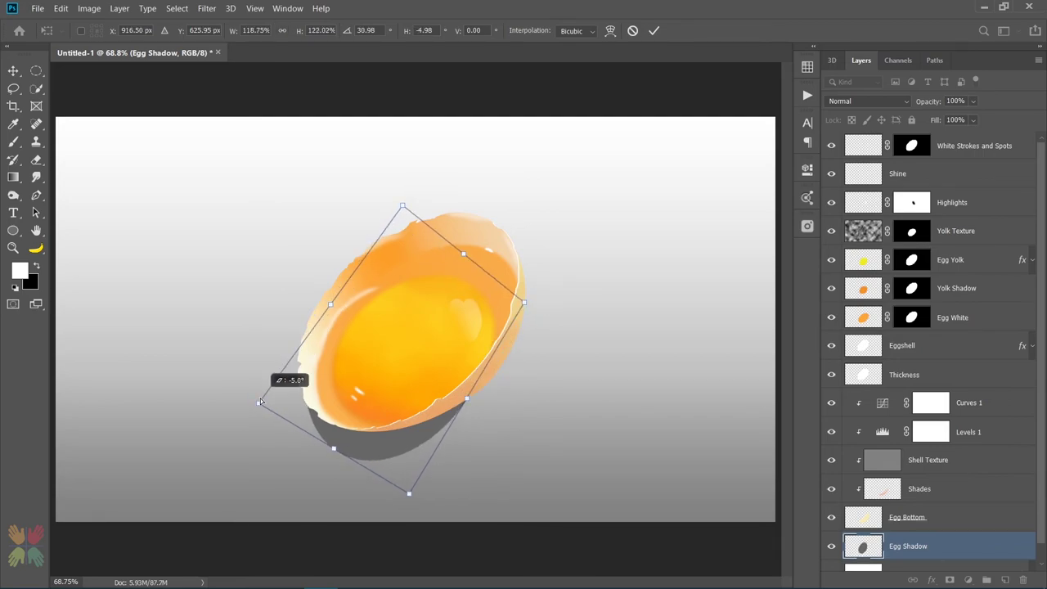
{"action": "left_click_drag", "start_coordinate": [467, 400], "coordinate": [484, 393]}
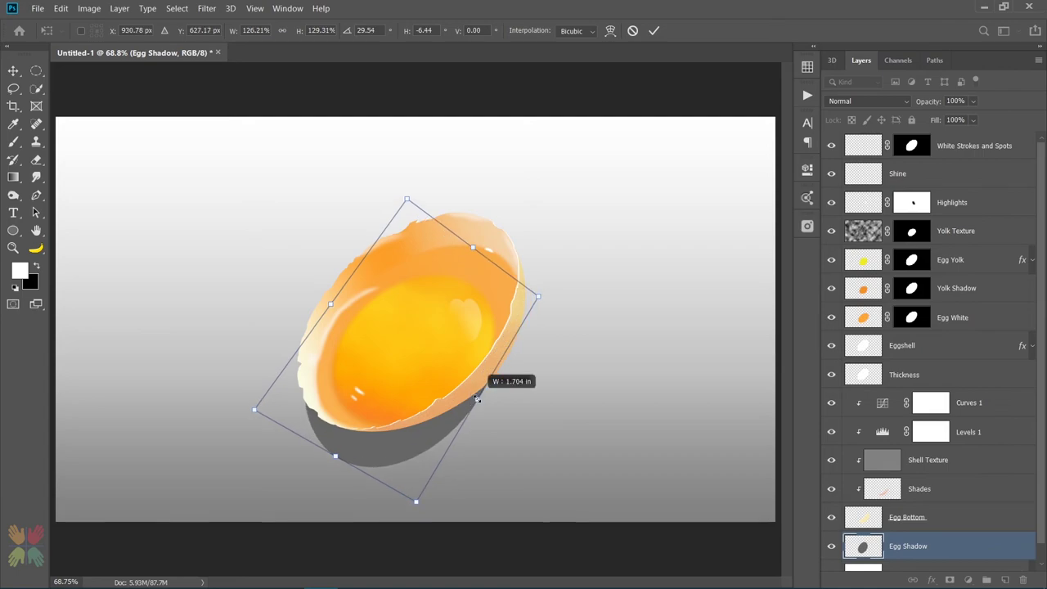
{"action": "left_click_drag", "start_coordinate": [428, 422], "coordinate": [440, 429]}
{"action": "left_click", "coordinate": [654, 30]}
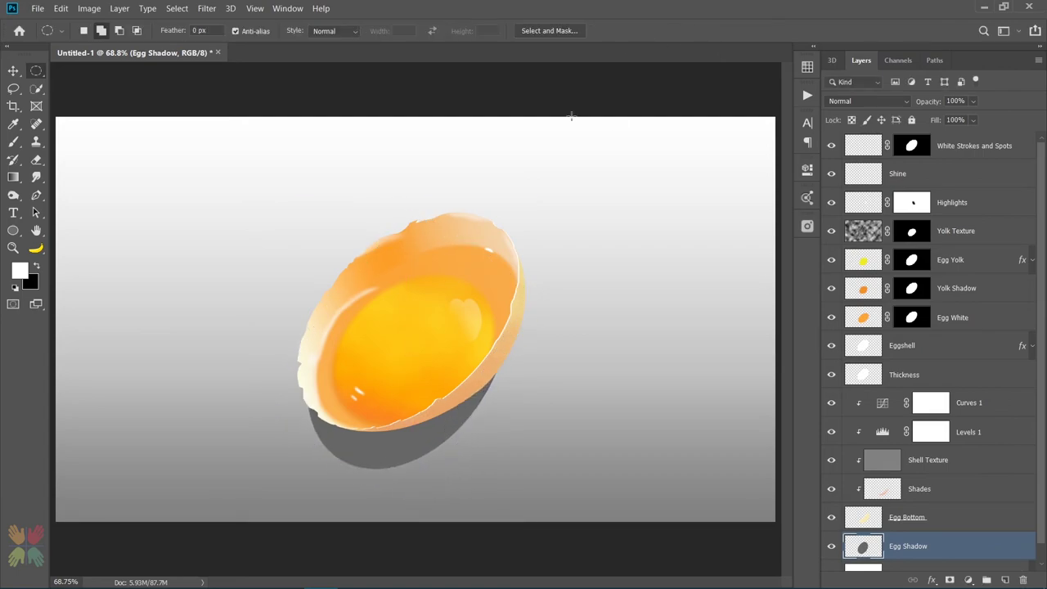
Convert the Egg Shadow layer to a smart object and rotate it slightly clockwise beneath the shell.
{"action": "right_click", "coordinate": [973, 545]}
{"action": "left_click", "coordinate": [818, 203]}
{"action": "key", "text": "ctrl+t"}
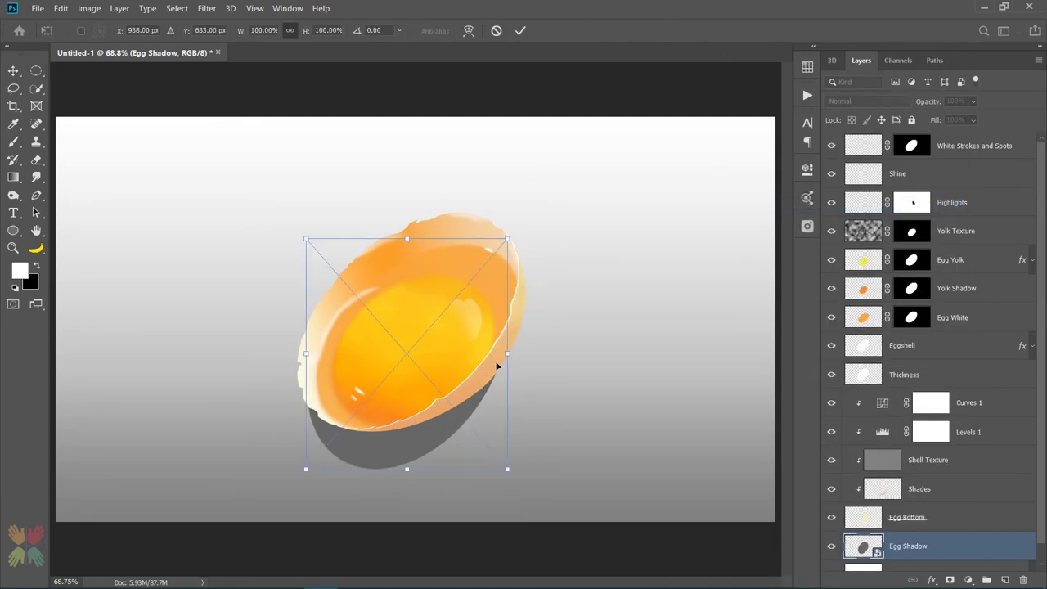
{"action": "left_click_drag", "start_coordinate": [536, 200], "coordinate": [556, 219]}
{"action": "left_click", "coordinate": [520, 31]}
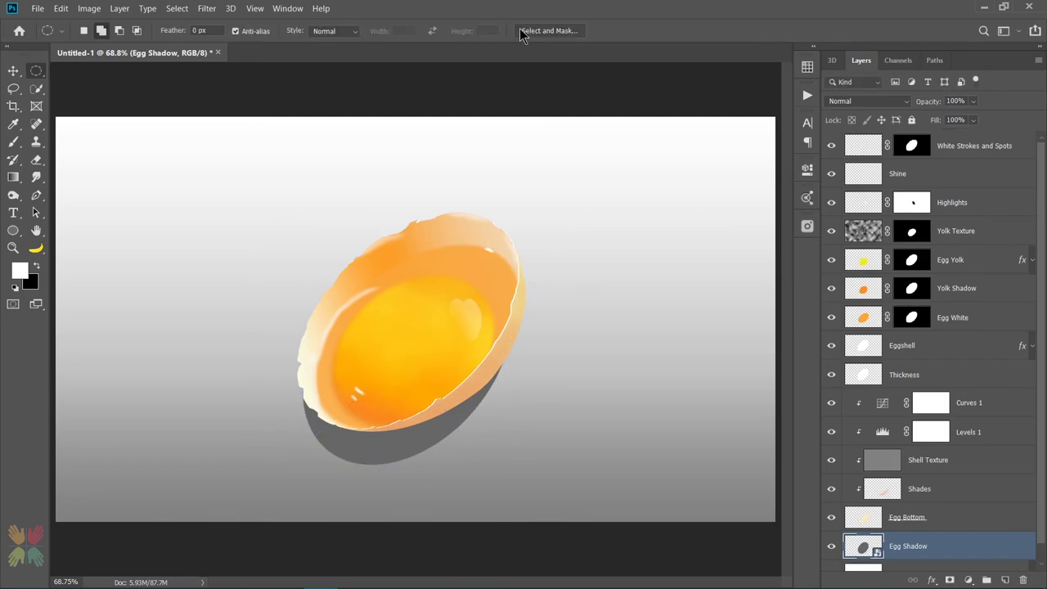
Apply a Gaussian Blur with a radius of about 20 pixels to the Egg Shadow smart object.
{"action": "left_click", "coordinate": [210, 10]}
{"action": "mouse_move", "coordinate": [237, 155]}
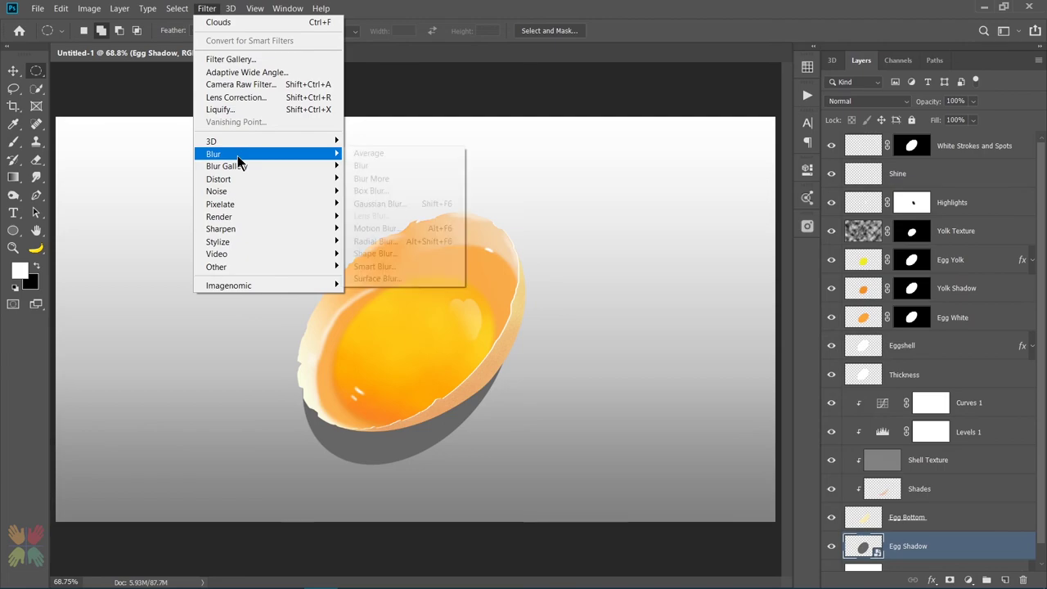
{"action": "left_click", "coordinate": [387, 202]}
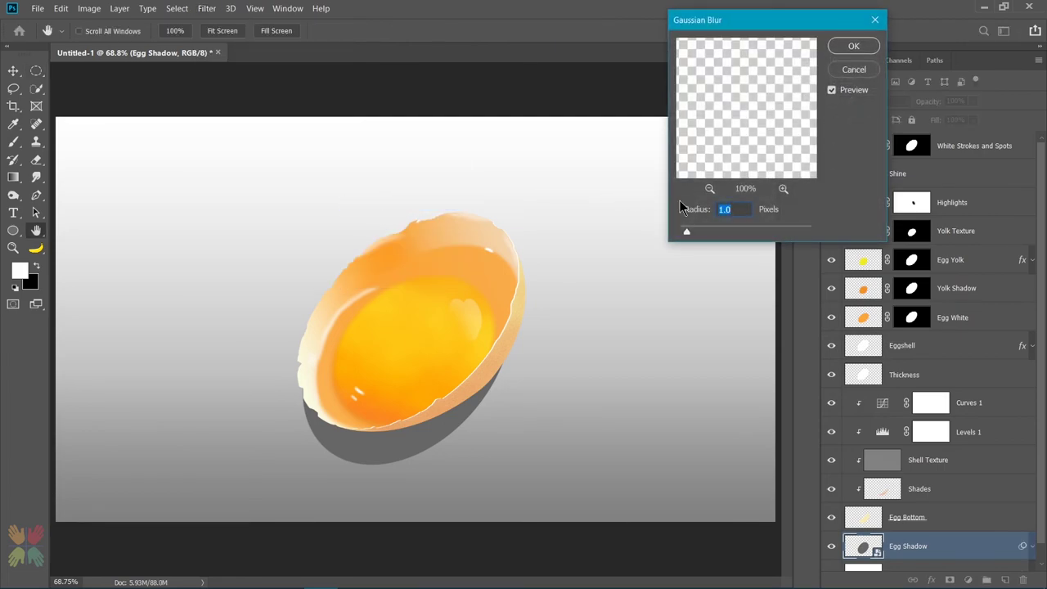
{"action": "type", "text": "20"}
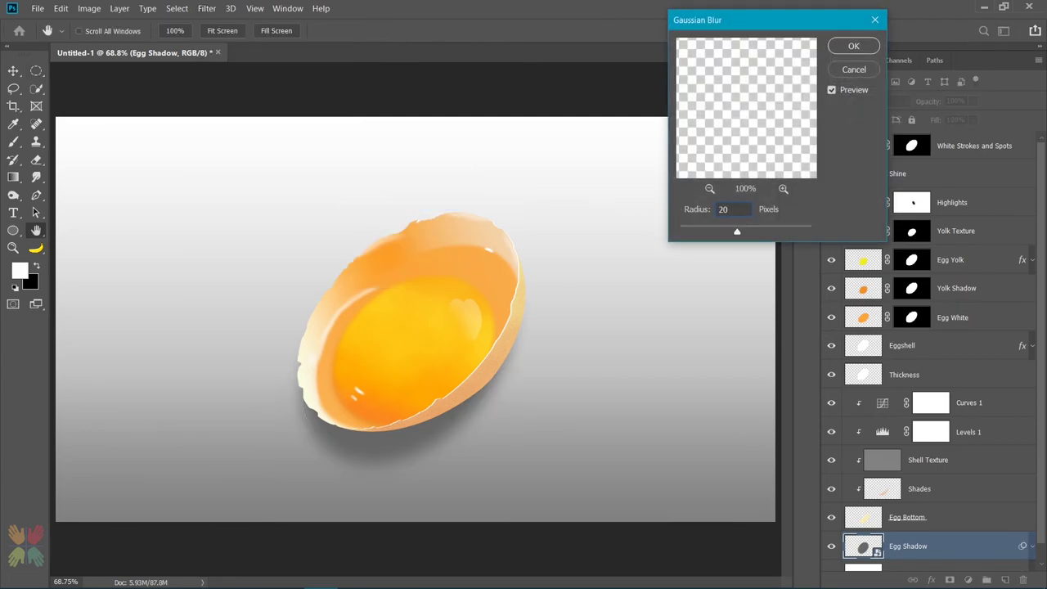
{"action": "key", "text": "Up"}
{"action": "key", "text": "Up"}
{"action": "key", "text": "Return"}
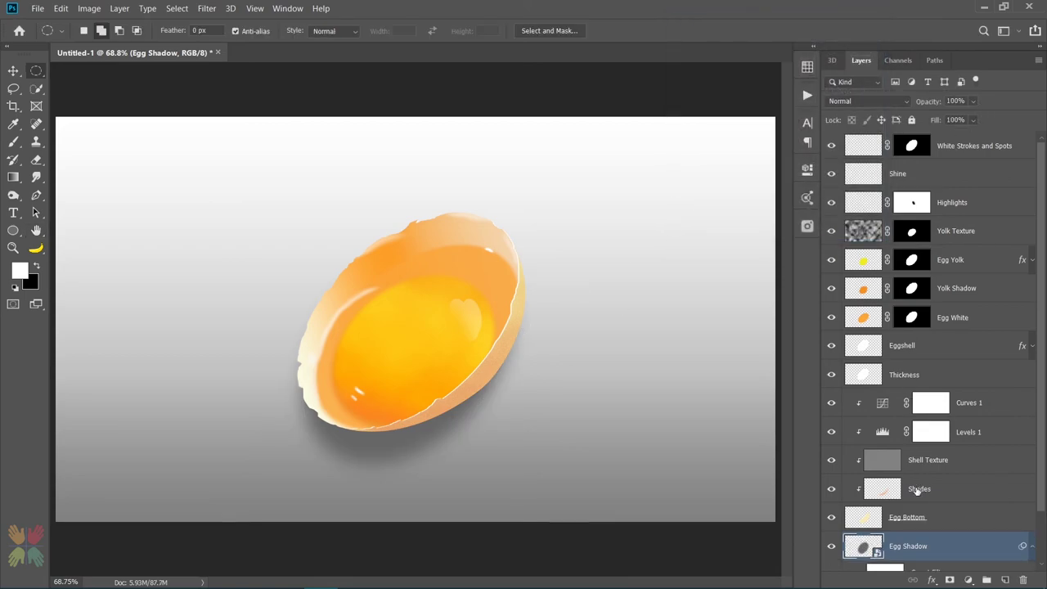
Collapse the Egg Shadow layer's smart filter list and set the layer's opacity to 85%.
{"action": "left_click", "coordinate": [1032, 489]}
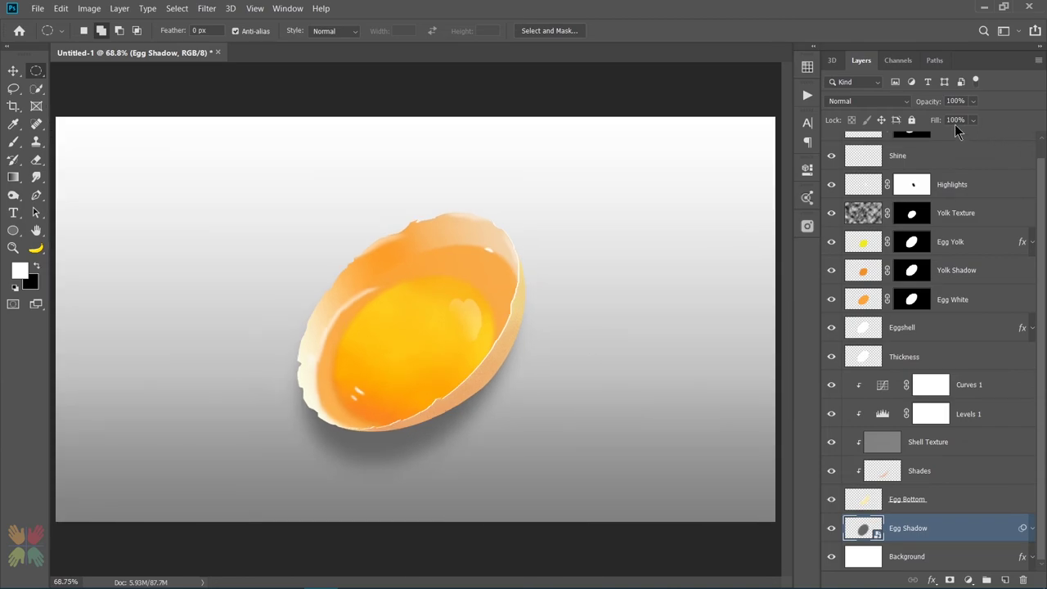
{"action": "left_click", "coordinate": [936, 101]}
{"action": "type", "text": "85"}
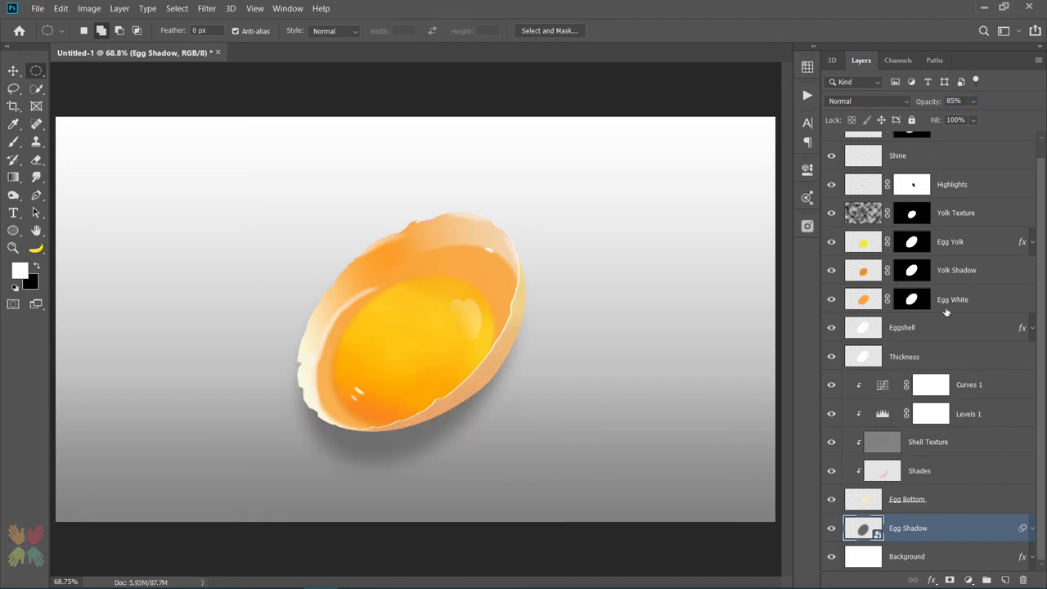
Nudge the Thickness layer slightly to the right to widen the white rim along the shell's broken edge.
{"action": "key", "text": "alt+period"}
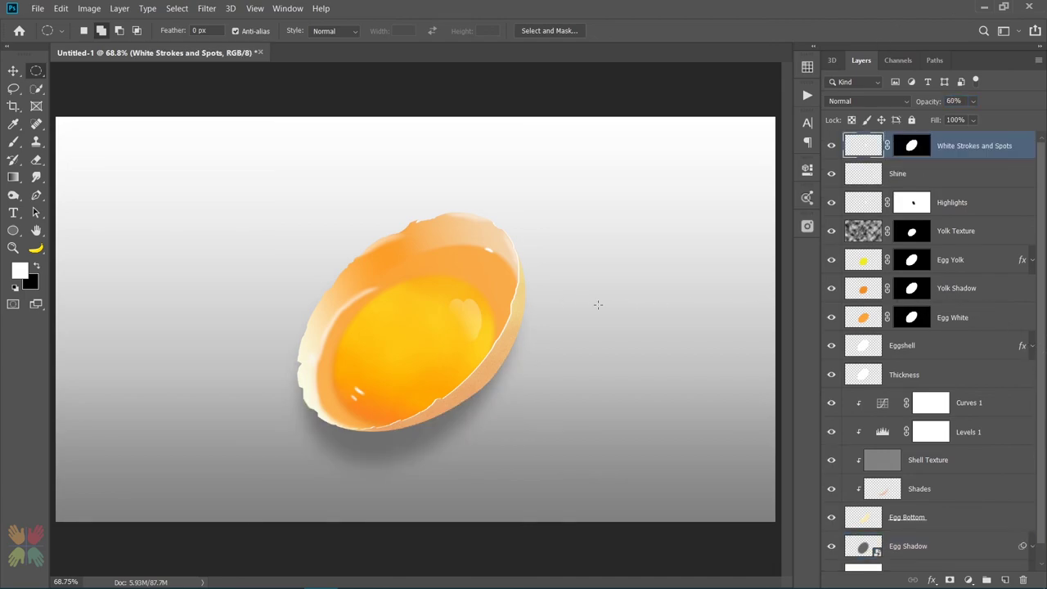
{"action": "left_click", "coordinate": [905, 378]}
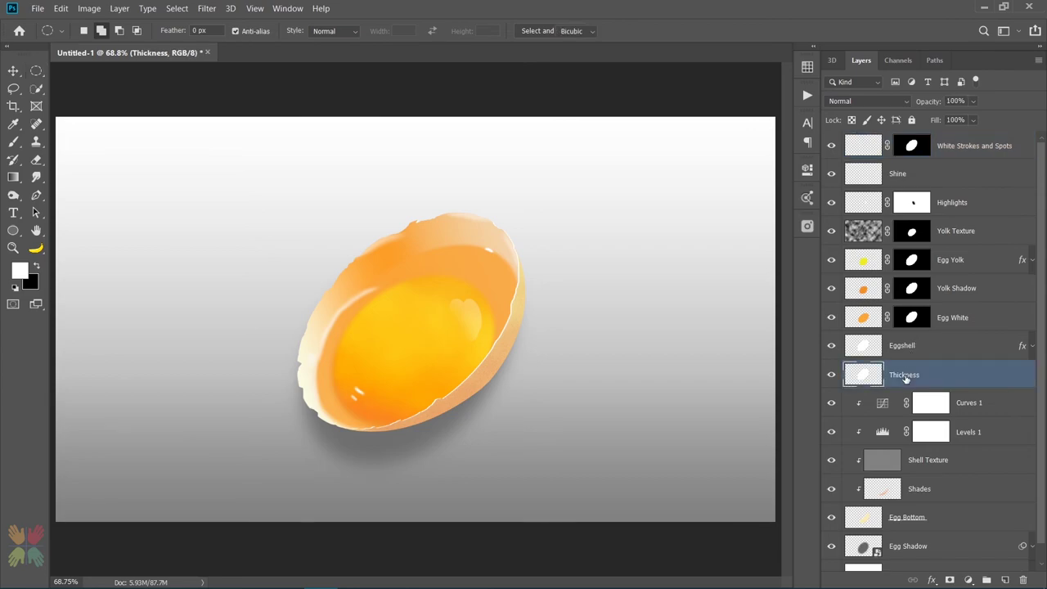
{"action": "key", "text": "ctrl+t"}
{"action": "key", "text": "Right"}
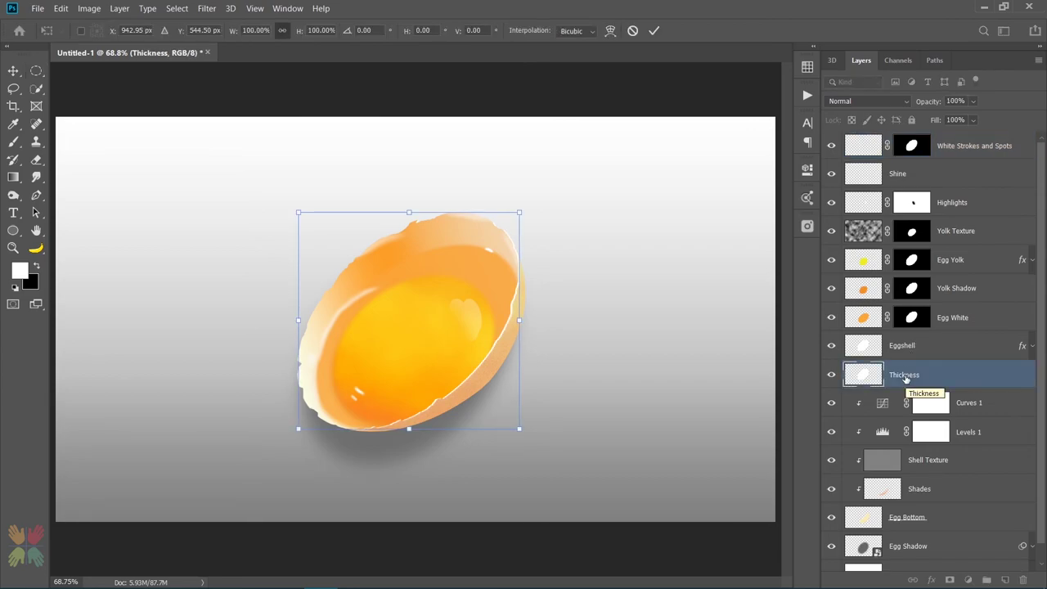
{"action": "key", "text": "Down"}
{"action": "key", "text": "Up"}
{"action": "key", "text": "Return"}
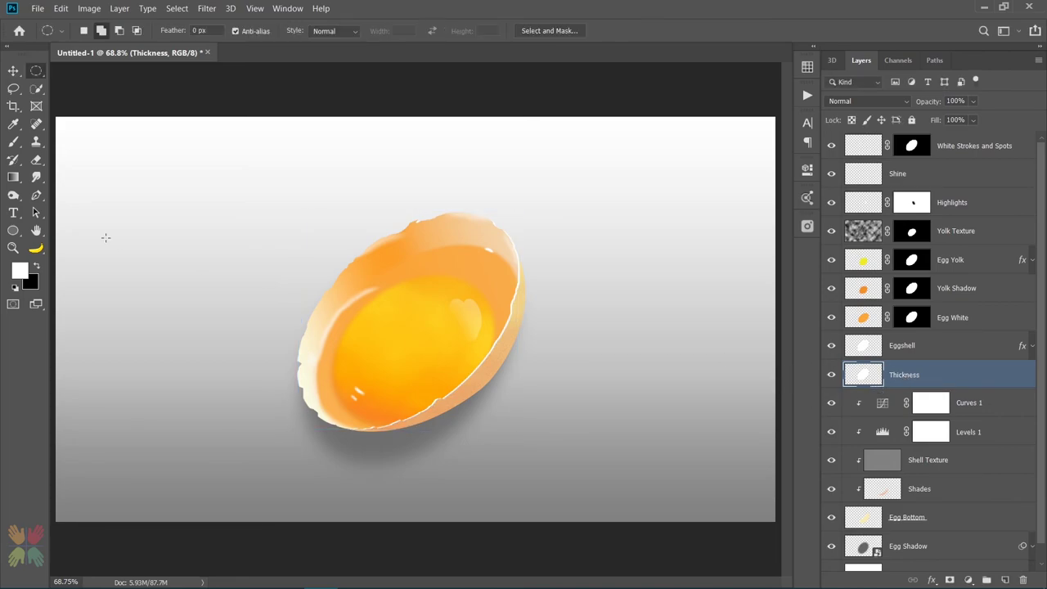
Soften the shell's rim on the Thickness layer using the Blur tool with a 25 px brush at 25% strength.
{"action": "right_click", "coordinate": [36, 177]}
{"action": "left_click", "coordinate": [86, 176]}
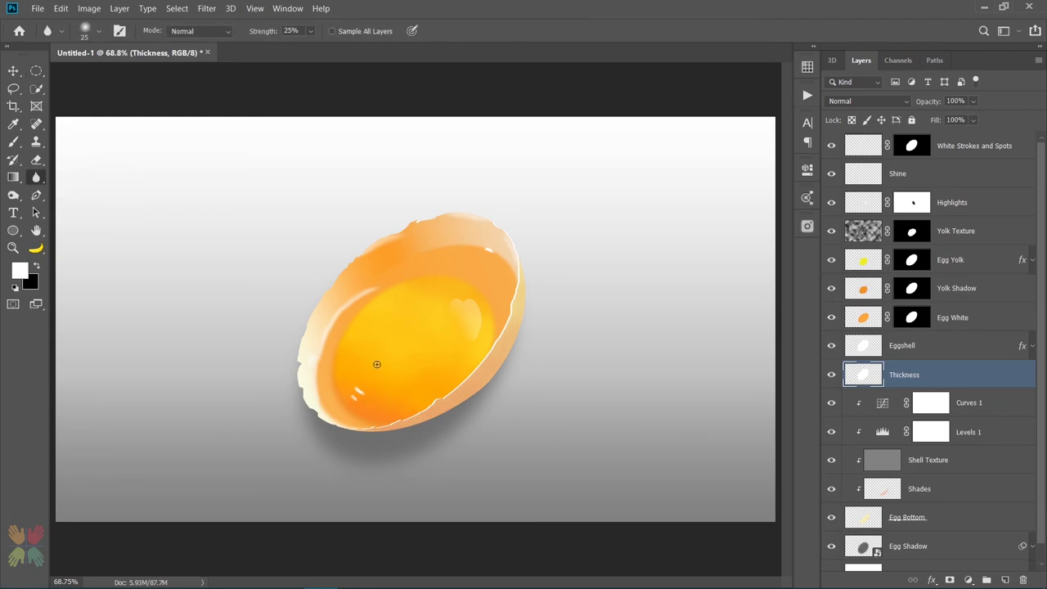
{"action": "scroll", "coordinate": [462, 386], "scroll_direction": "up", "scroll_amount": 3}
{"action": "mouse_move", "coordinate": [538, 137]}
{"action": "left_mouse_down"}
{"action": "mouse_move", "coordinate": [557, 209]}
{"action": "mouse_move", "coordinate": [544, 254]}
{"action": "mouse_move", "coordinate": [522, 307]}
{"action": "mouse_move", "coordinate": [470, 369]}
{"action": "left_mouse_up"}
{"action": "left_click_drag", "start_coordinate": [389, 429], "coordinate": [323, 450]}
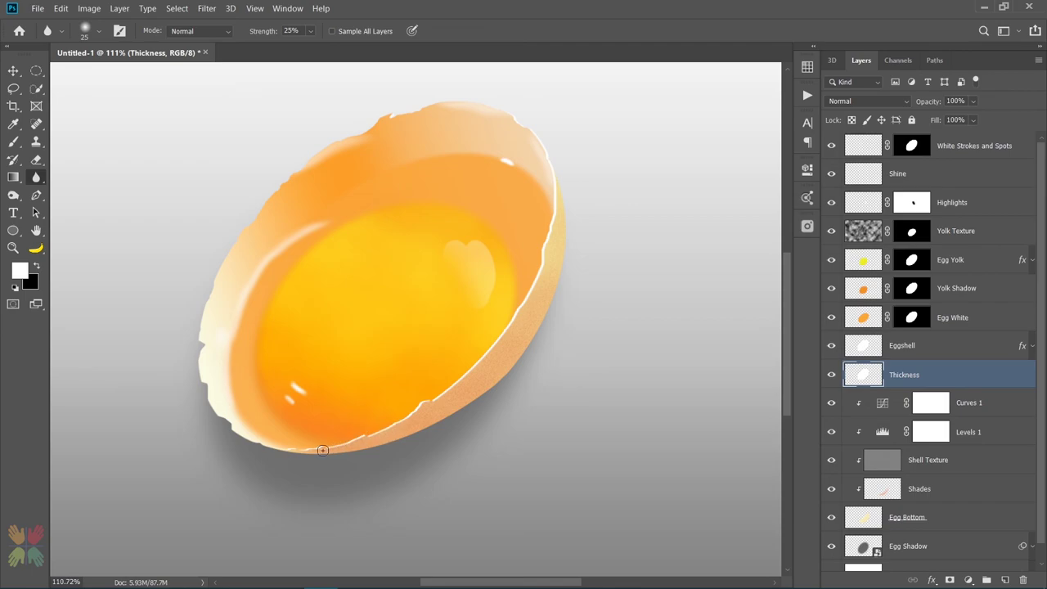
{"action": "mouse_move", "coordinate": [205, 336]}
{"action": "left_mouse_down"}
{"action": "mouse_move", "coordinate": [212, 283]}
{"action": "mouse_move", "coordinate": [243, 230]}
{"action": "left_mouse_up"}
{"action": "mouse_move", "coordinate": [298, 172]}
{"action": "left_mouse_down"}
{"action": "mouse_move", "coordinate": [397, 114]}
{"action": "mouse_move", "coordinate": [471, 102]}
{"action": "mouse_move", "coordinate": [526, 129]}
{"action": "mouse_move", "coordinate": [566, 179]}
{"action": "left_mouse_up"}
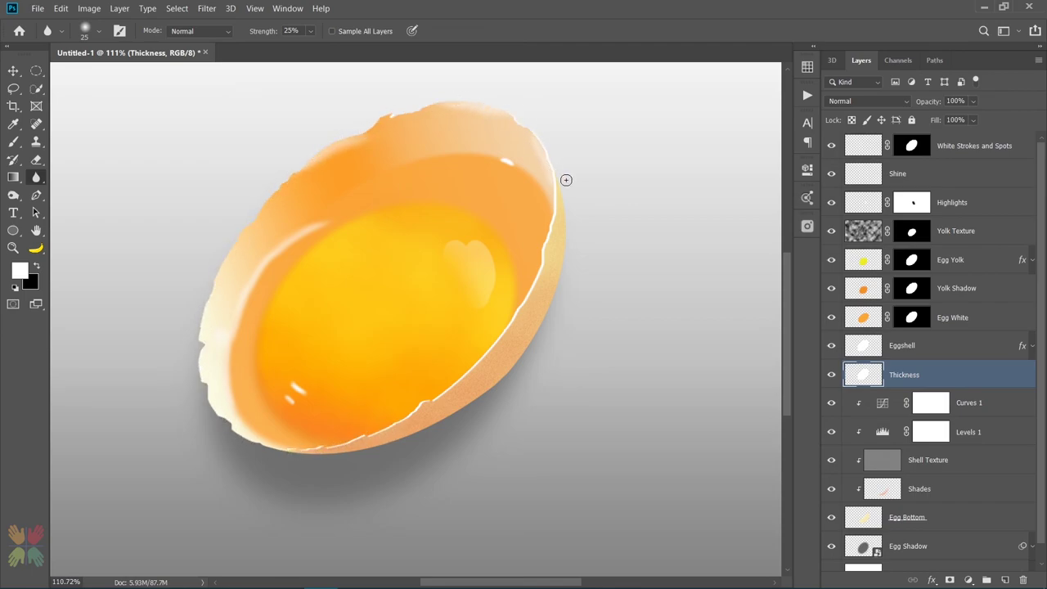
Blur the broken edge all around on the Eggshell layer with the same 25 px brush.
{"action": "left_click", "coordinate": [923, 349]}
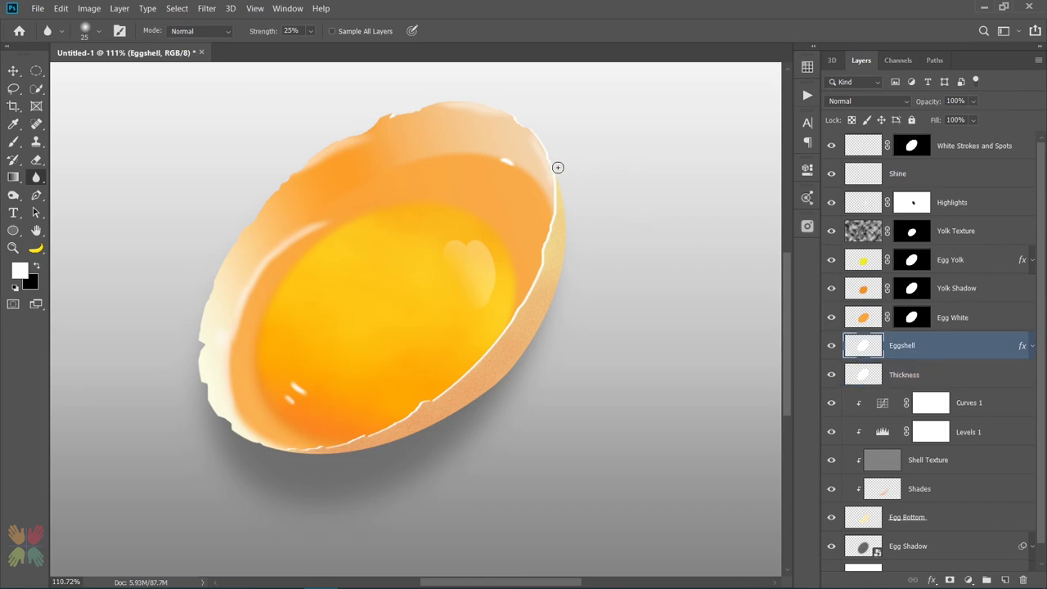
{"action": "mouse_move", "coordinate": [556, 166]}
{"action": "left_mouse_down"}
{"action": "mouse_move", "coordinate": [535, 283]}
{"action": "mouse_move", "coordinate": [463, 376]}
{"action": "left_mouse_up"}
{"action": "left_click_drag", "start_coordinate": [283, 448], "coordinate": [221, 416]}
{"action": "mouse_move", "coordinate": [353, 138]}
{"action": "left_mouse_down"}
{"action": "mouse_move", "coordinate": [388, 118]}
{"action": "mouse_move", "coordinate": [472, 104]}
{"action": "mouse_move", "coordinate": [556, 156]}
{"action": "left_mouse_up"}
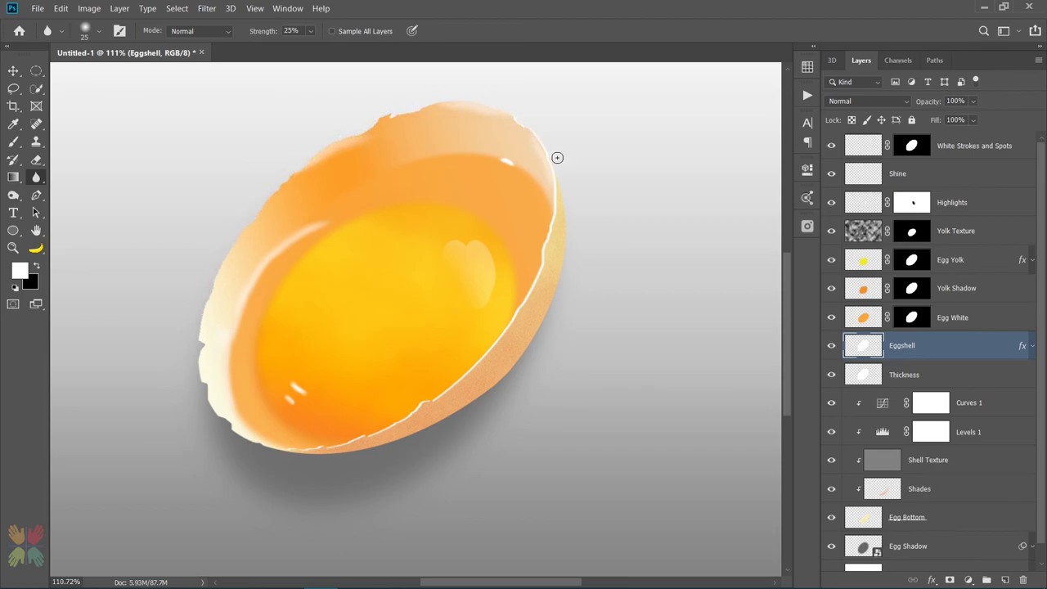
Smudge the shell's rim on the Thickness and Eggshell layers with a 12 px brush at 25% strength.
{"action": "left_click", "coordinate": [36, 176]}
{"action": "left_click", "coordinate": [78, 203]}
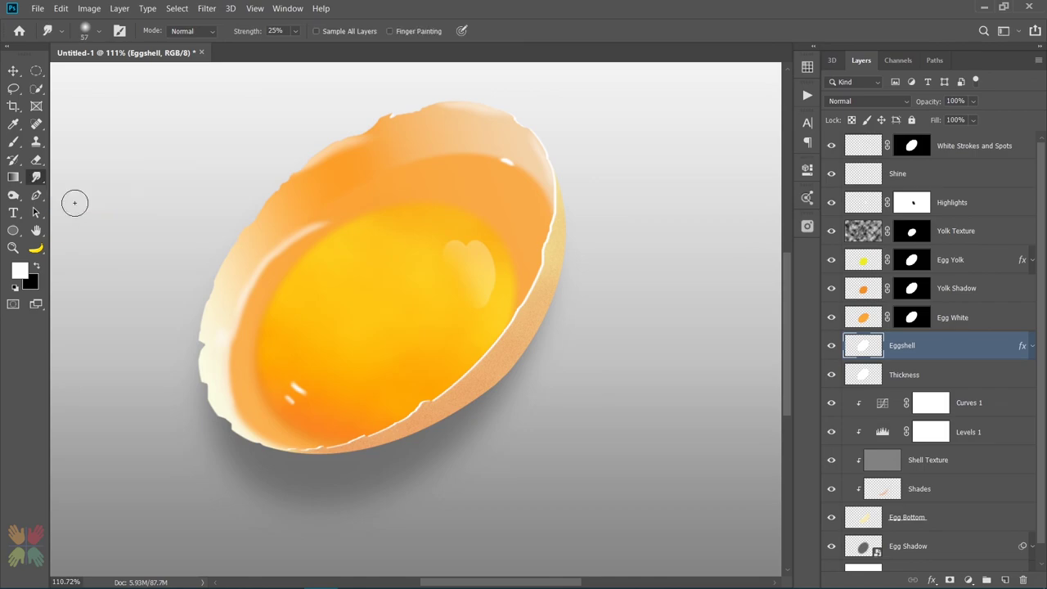
{"action": "left_click", "coordinate": [894, 377]}
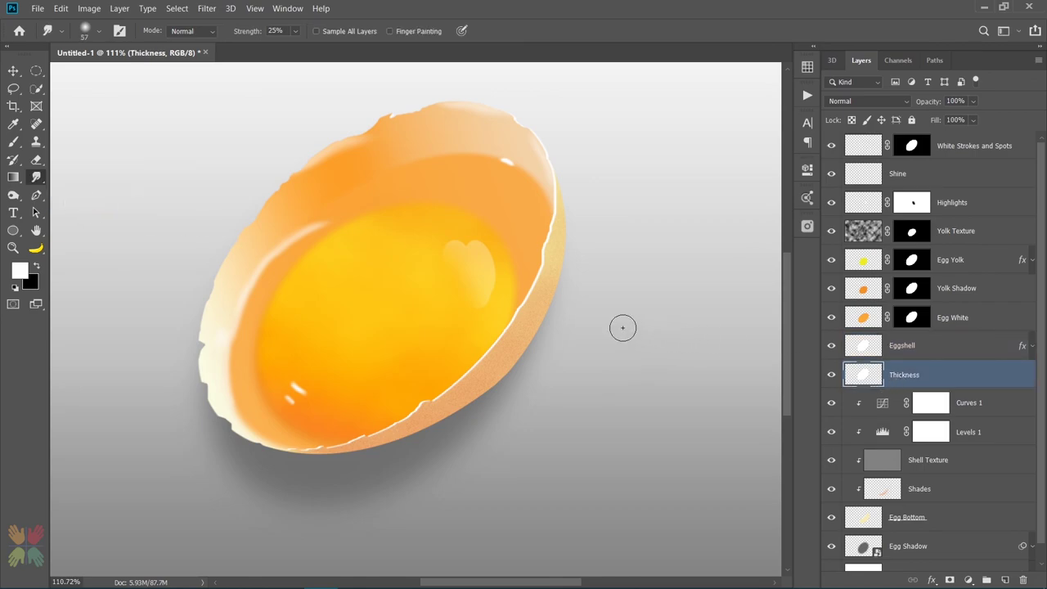
{"action": "right_click", "coordinate": [597, 274], "text": "alt"}
{"action": "right_click", "coordinate": [538, 138], "text": "alt"}
{"action": "left_click", "coordinate": [981, 345]}
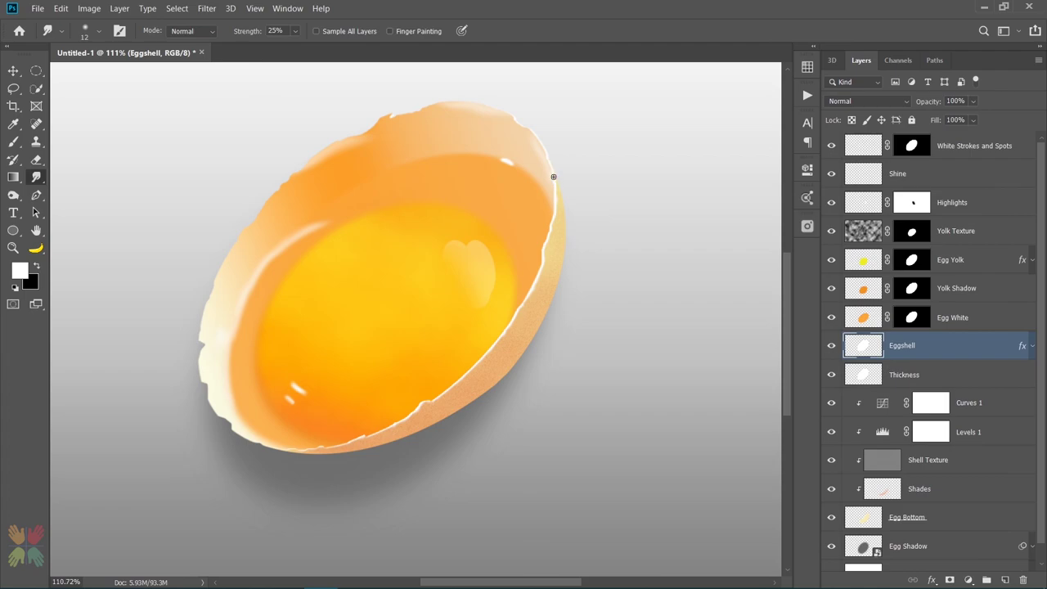